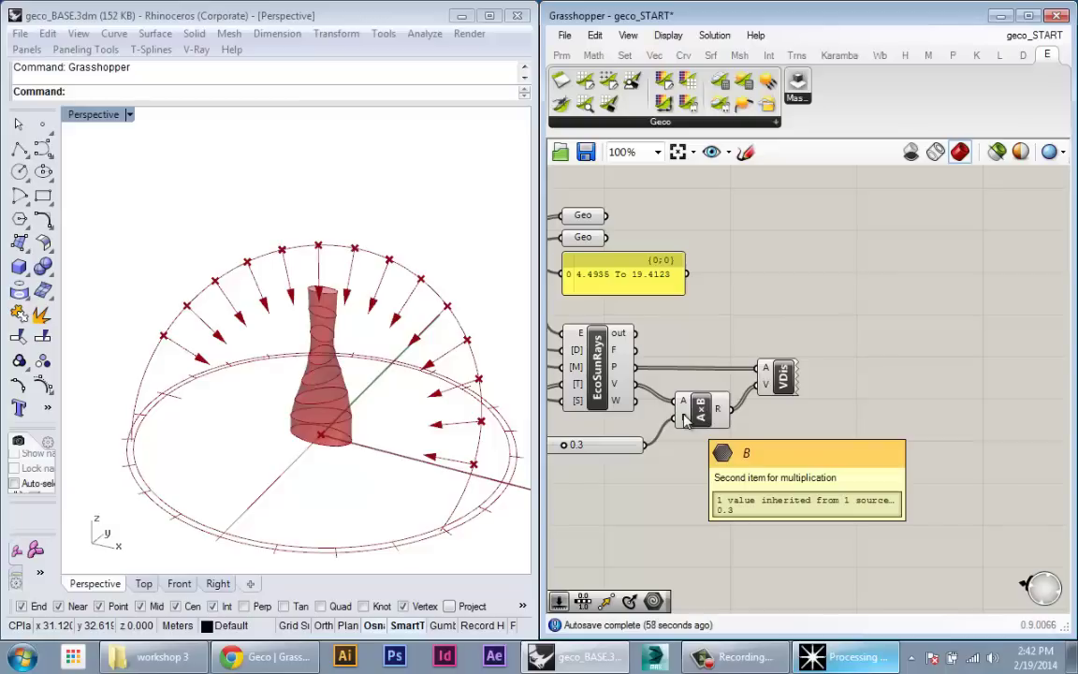
Add a Mesh Plane component to an empty area of the canvas beyond the vector display component
{"action": "right_click_drag", "start_coordinate": [443, 309], "coordinate": [323, 403]}
{"action": "scroll", "coordinate": [376, 355], "scroll_direction": "down", "scroll_amount": 4}
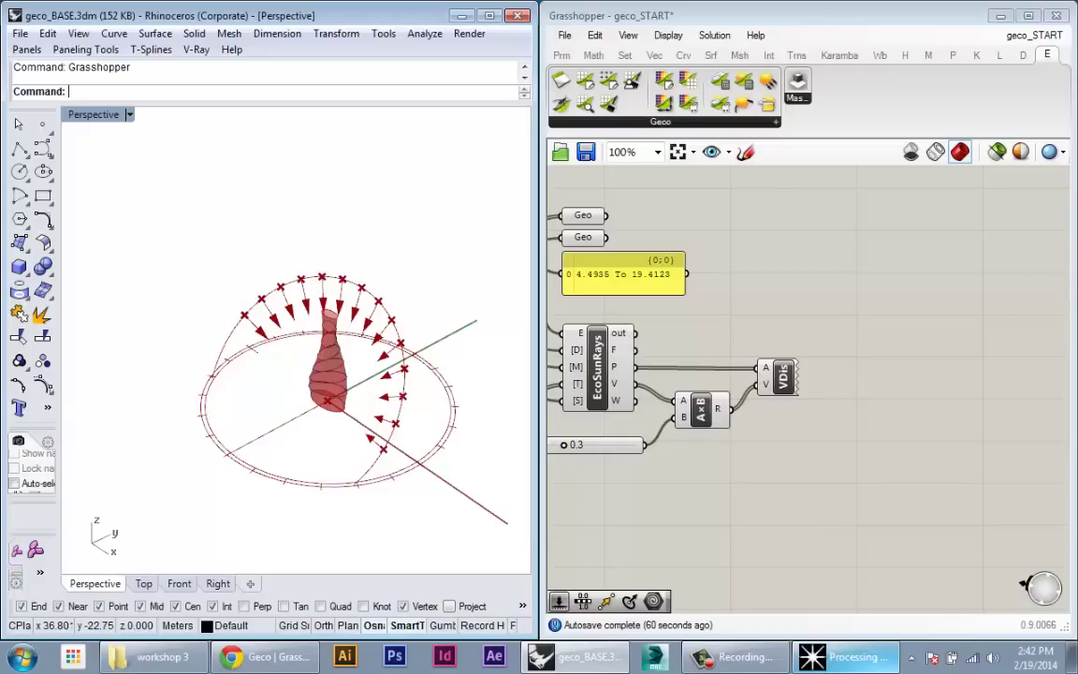
{"action": "double_click", "coordinate": [787, 300]}
{"action": "type", "text": "mesh"}
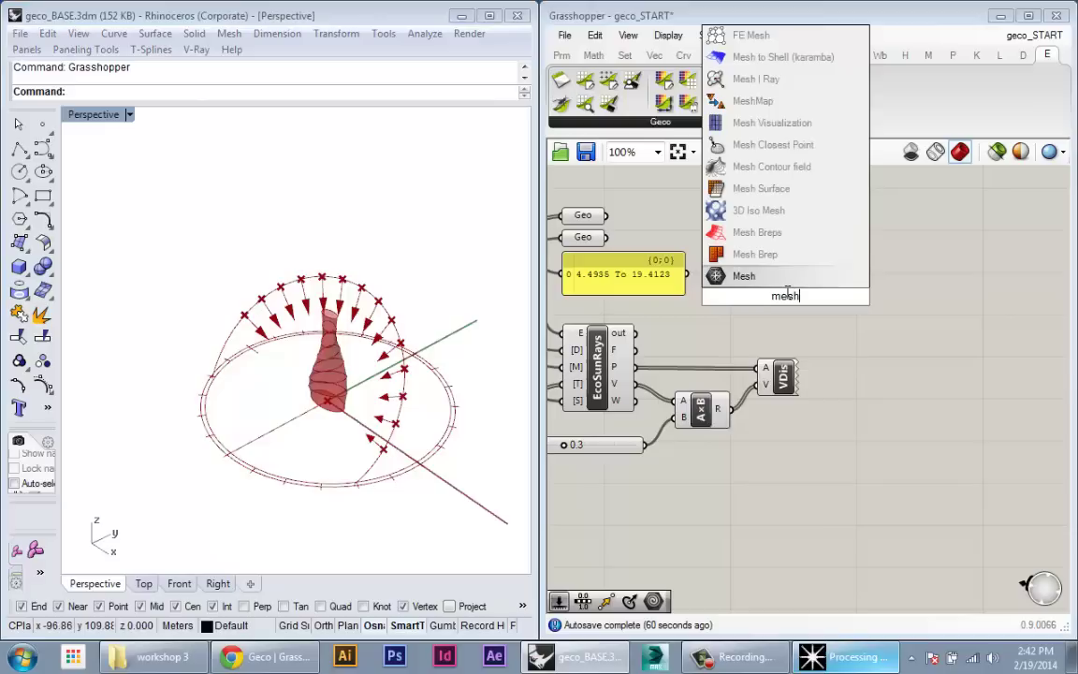
{"action": "type", "text": " pal"}
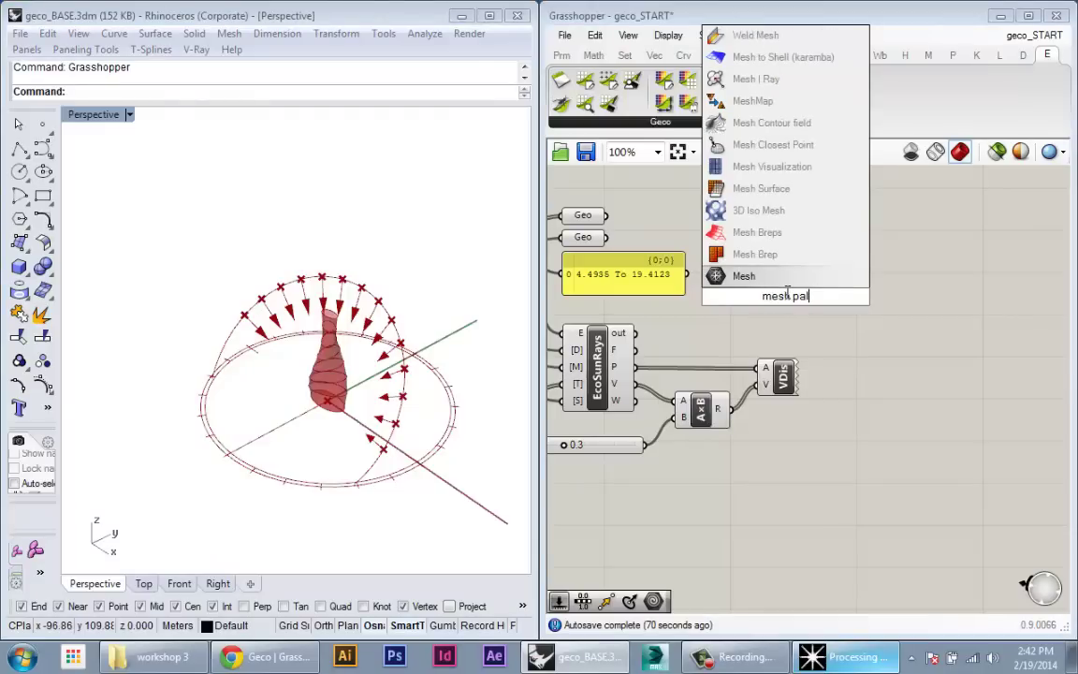
{"action": "key", "text": "BackSpace"}
{"action": "key", "text": "BackSpace"}
{"action": "type", "text": "lane"}
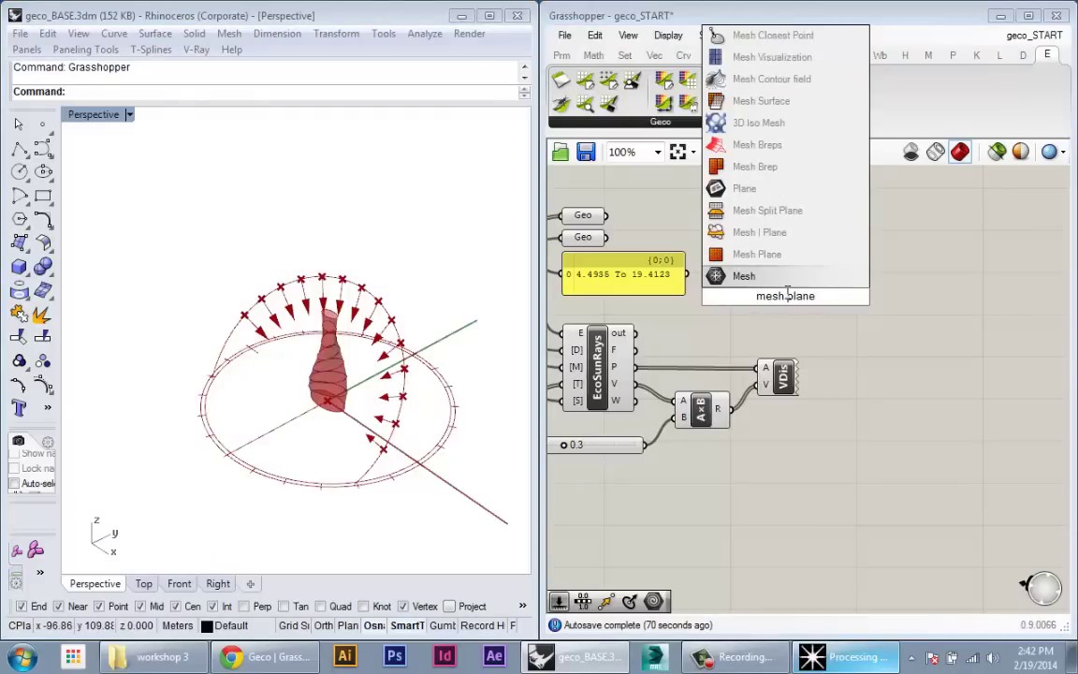
{"action": "left_click", "coordinate": [758, 254]}
{"action": "left_click_drag", "start_coordinate": [791, 309], "coordinate": [891, 321]}
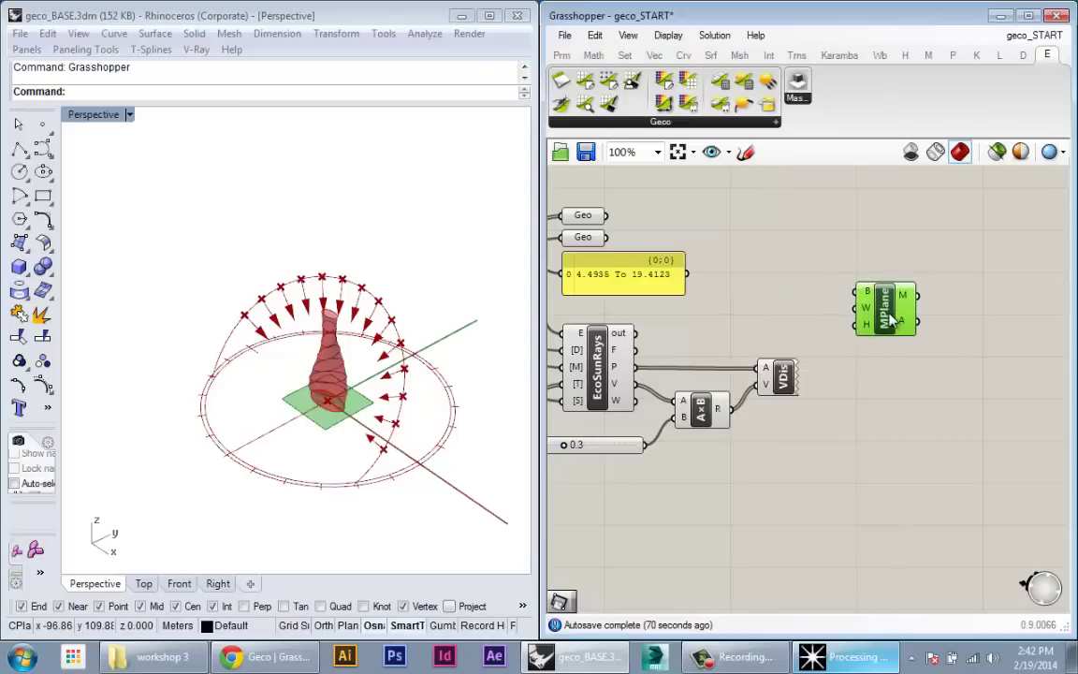
Add a Rectangle 2Pt component and arrange it just ahead of the Mesh Plane component
{"action": "scroll", "coordinate": [384, 445], "scroll_direction": "up", "scroll_amount": 4}
{"action": "scroll", "coordinate": [384, 444], "scroll_direction": "down", "scroll_amount": 5}
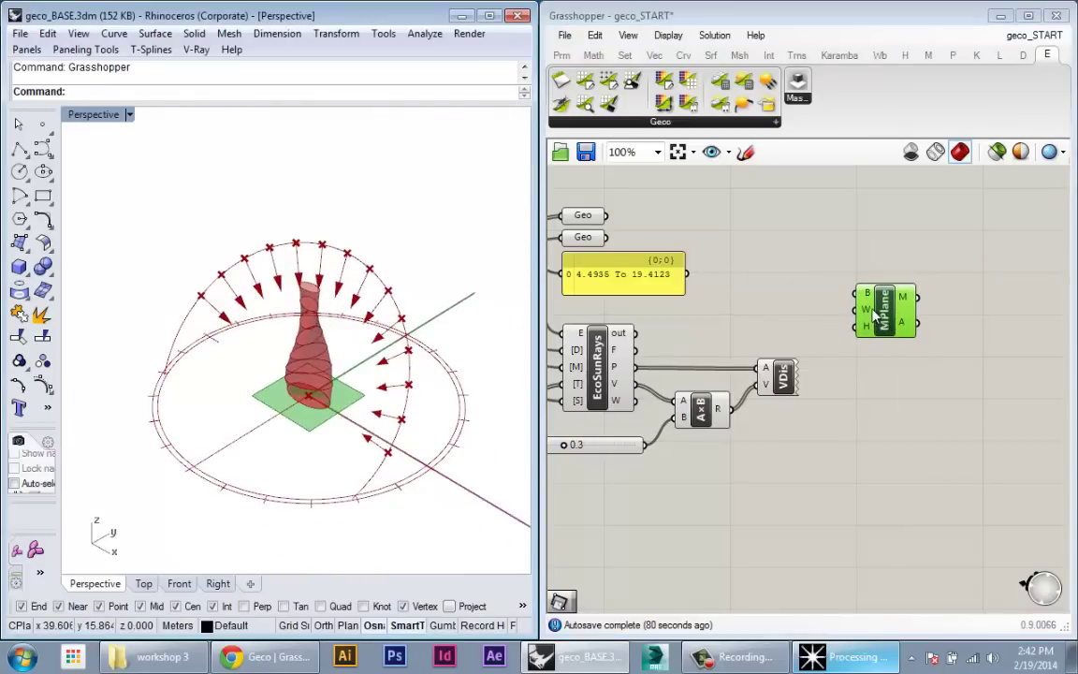
{"action": "left_click_drag", "start_coordinate": [894, 311], "coordinate": [953, 308]}
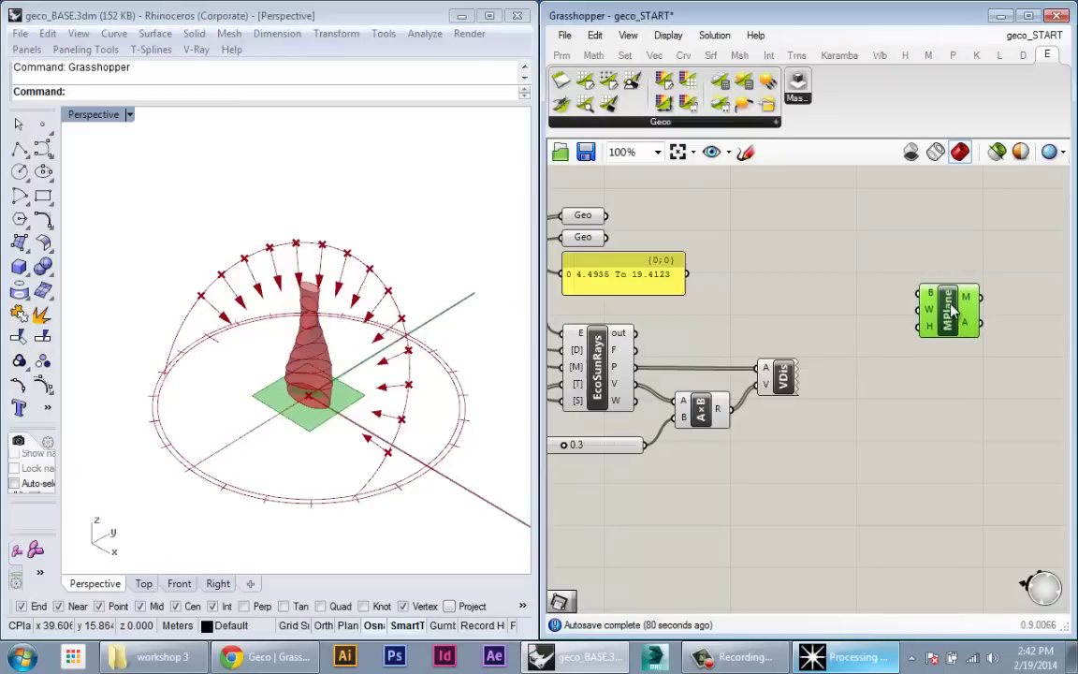
{"action": "mouse_move", "coordinate": [931, 297]}
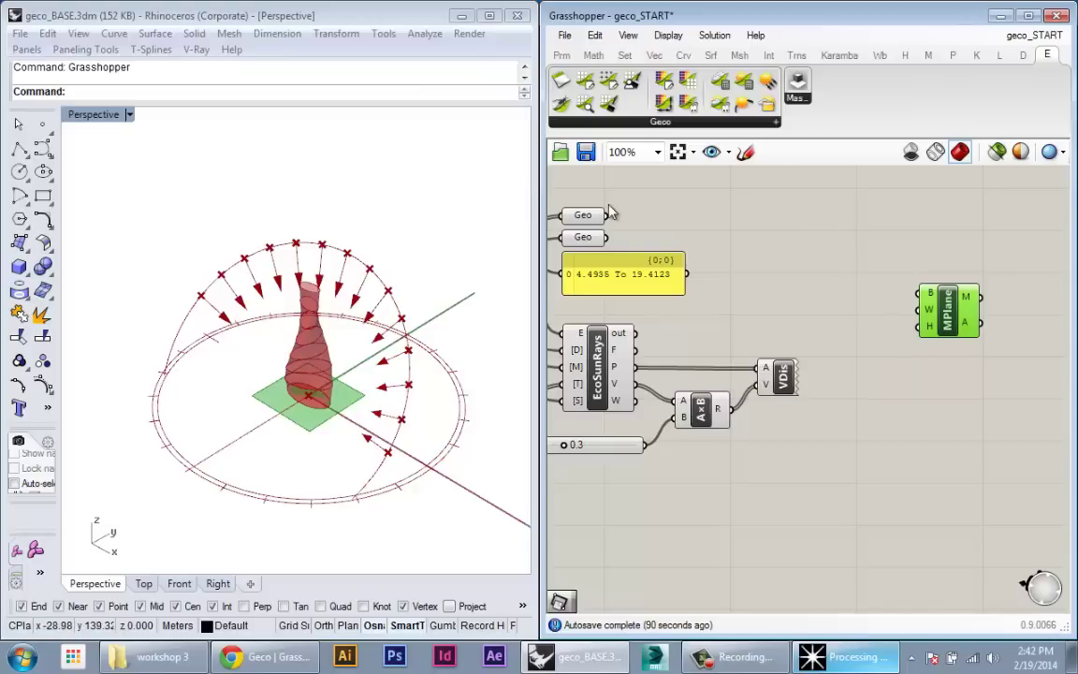
{"action": "double_click", "coordinate": [797, 259]}
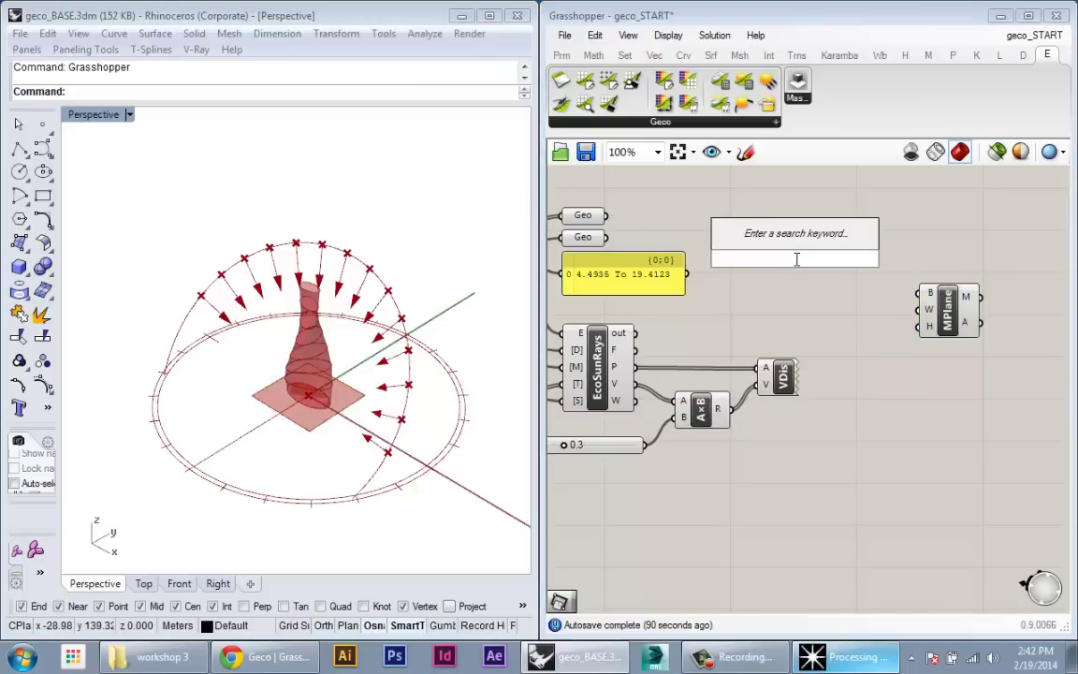
{"action": "type", "text": "recta"}
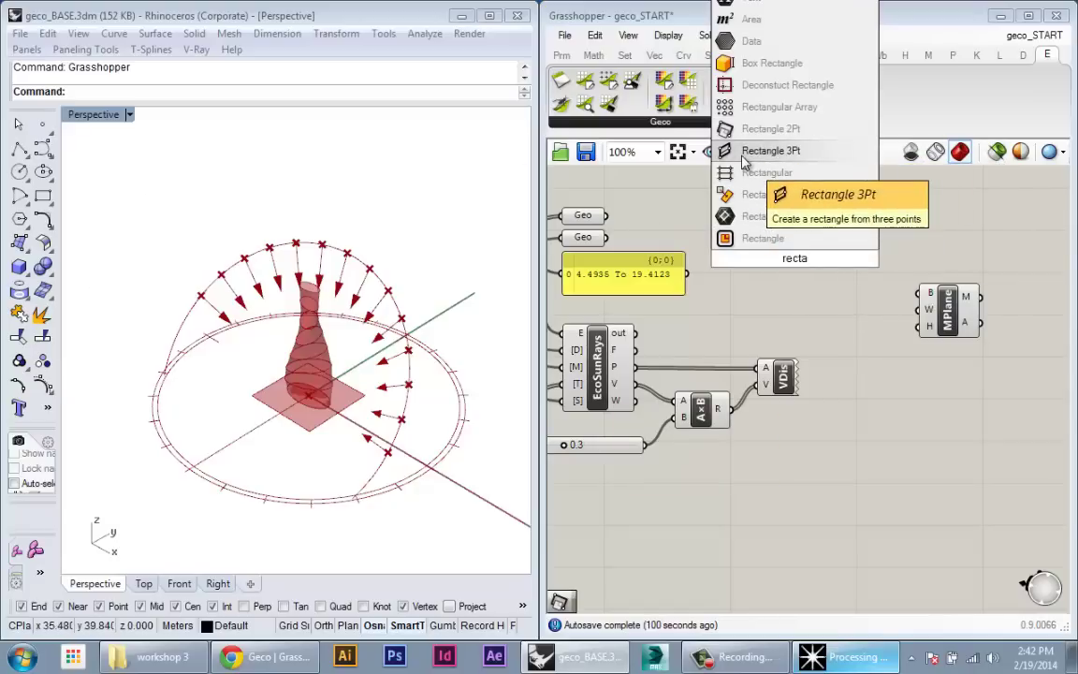
{"action": "left_click", "coordinate": [771, 150]}
{"action": "left_click_drag", "start_coordinate": [815, 282], "coordinate": [886, 304]}
{"action": "left_click_drag", "start_coordinate": [956, 322], "coordinate": [963, 316]}
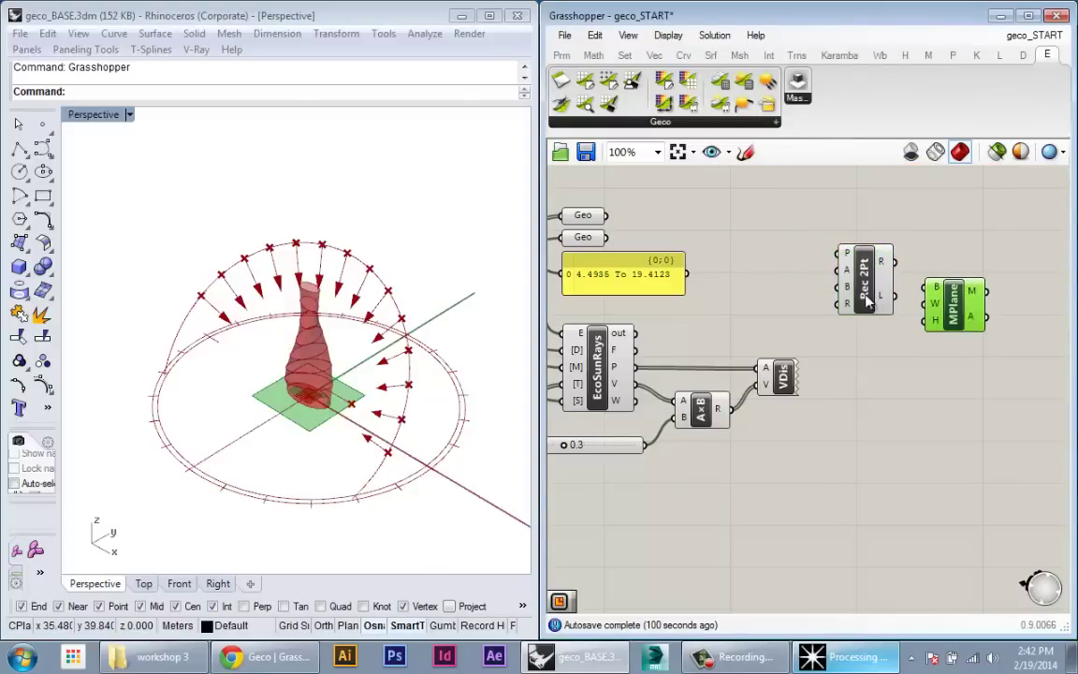
{"action": "left_click_drag", "start_coordinate": [867, 300], "coordinate": [864, 307]}
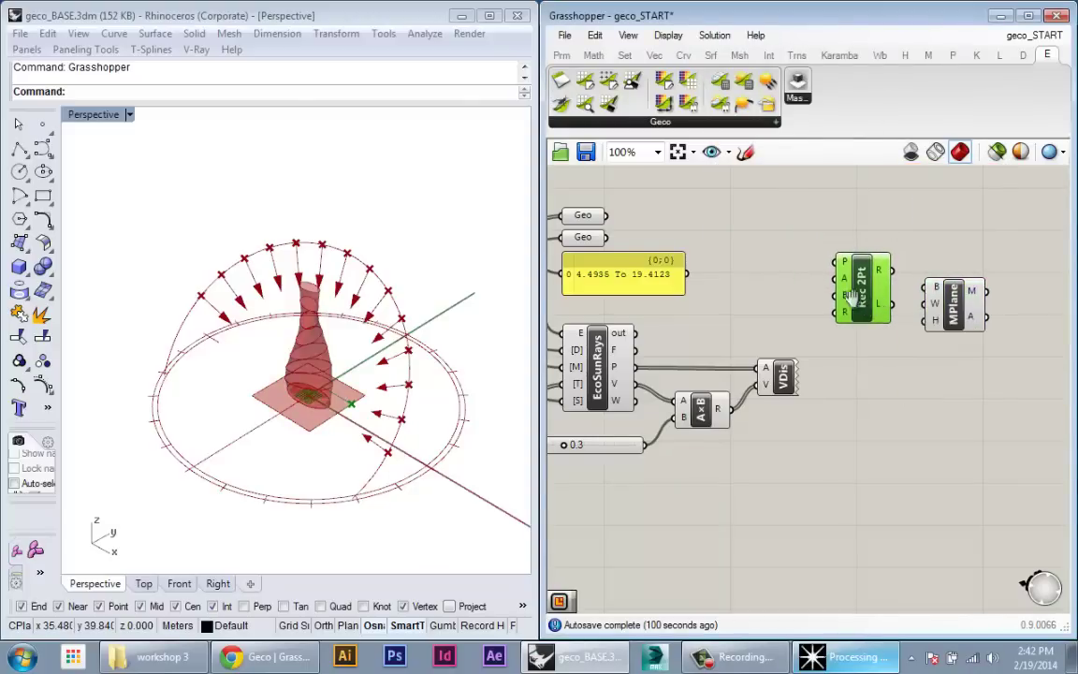
Connect the Rectangle 2Pt's rectangle output to the Mesh Plane's boundary input and space the two components apart
{"action": "right_click_drag", "start_coordinate": [850, 295], "coordinate": [821, 301]}
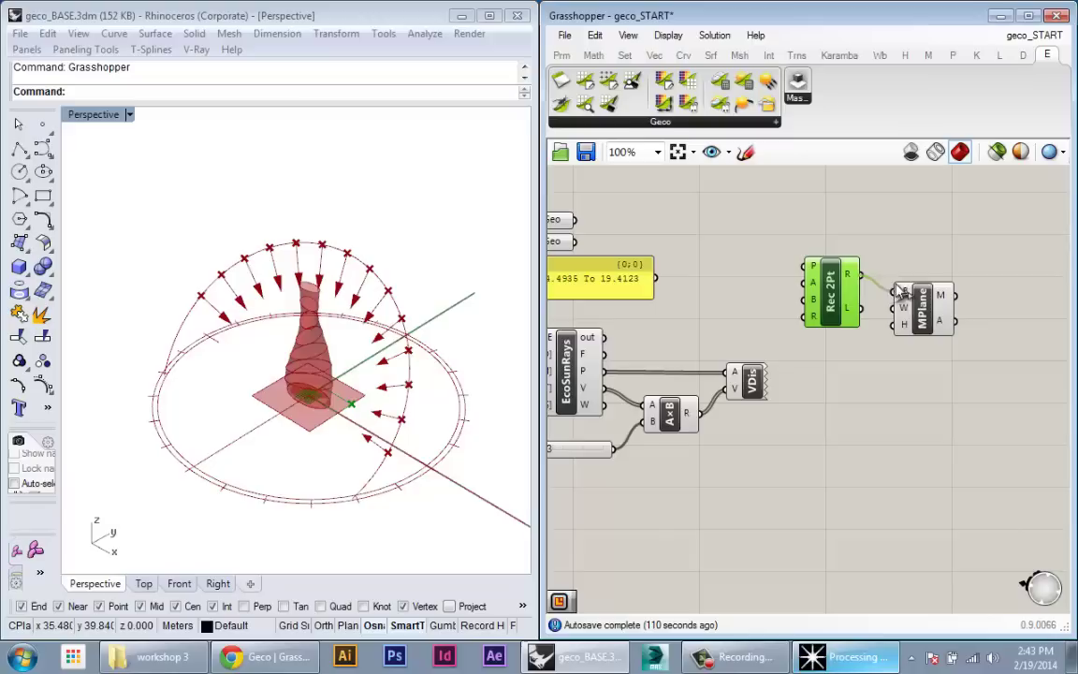
{"action": "left_click_drag", "start_coordinate": [859, 274], "coordinate": [902, 298]}
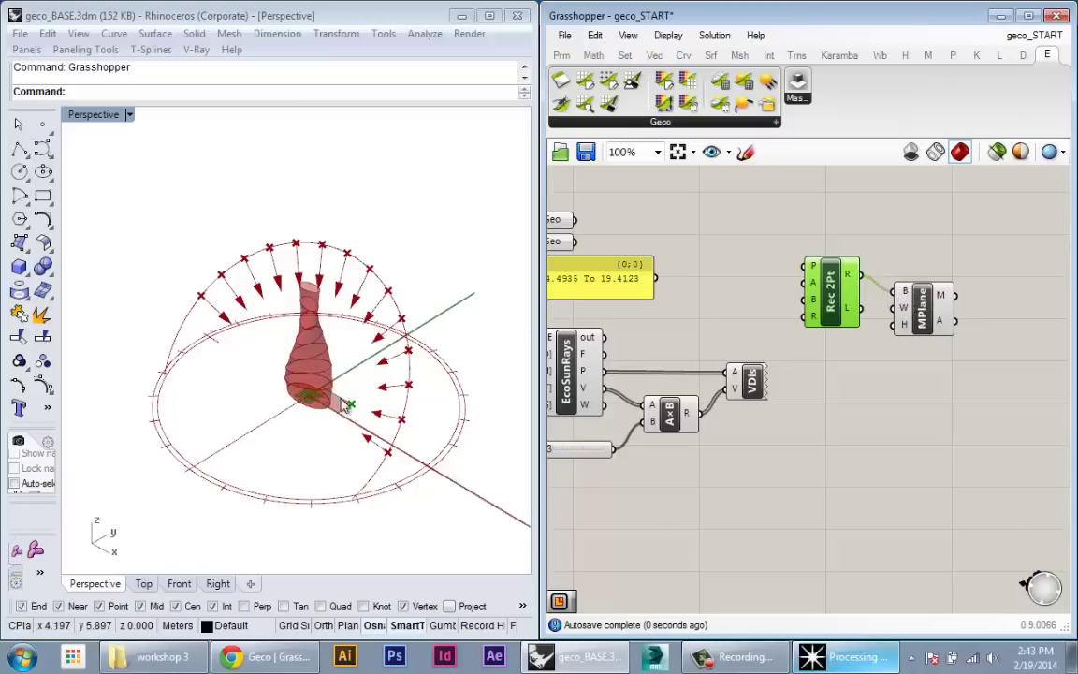
{"action": "scroll", "coordinate": [351, 415], "scroll_direction": "up", "scroll_amount": 5}
{"action": "scroll", "coordinate": [360, 415], "scroll_direction": "up", "scroll_amount": 2}
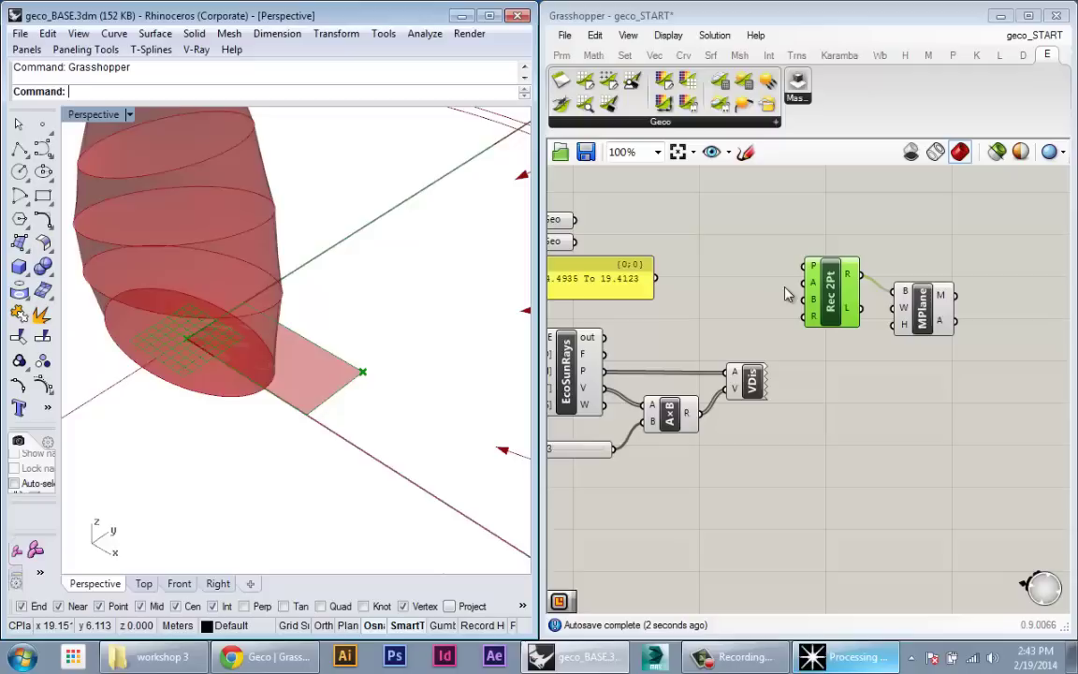
{"action": "left_click_drag", "start_coordinate": [930, 311], "coordinate": [954, 297]}
{"action": "right_click_drag", "start_coordinate": [883, 341], "coordinate": [926, 380]}
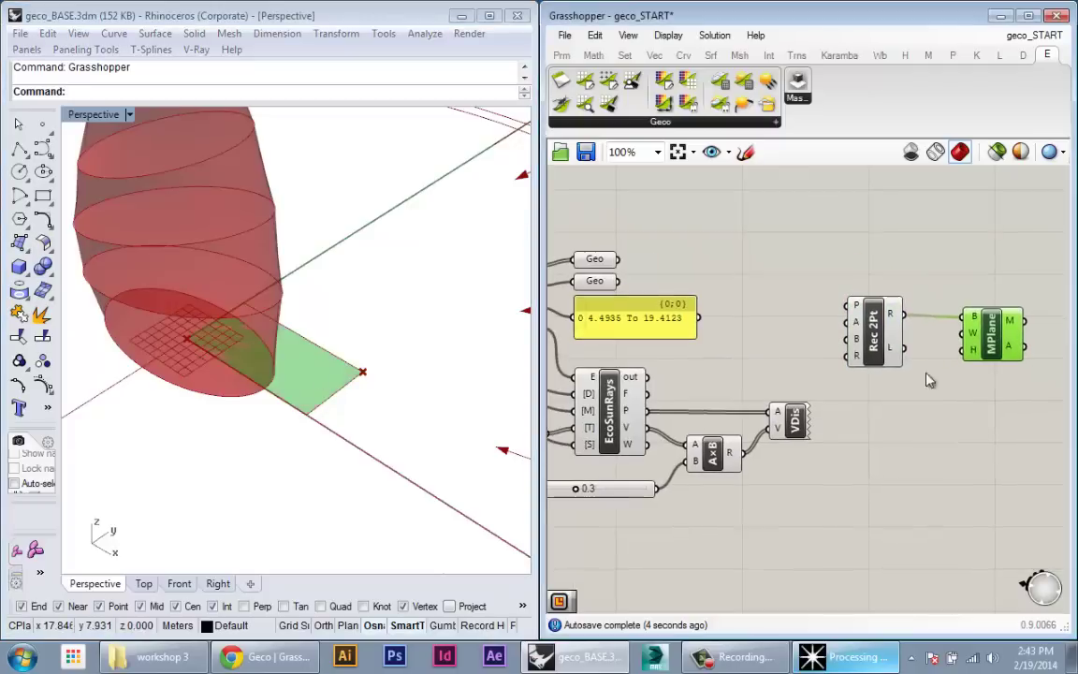
{"action": "left_click_drag", "start_coordinate": [864, 348], "coordinate": [902, 347]}
{"action": "left_click_drag", "start_coordinate": [976, 325], "coordinate": [990, 325]}
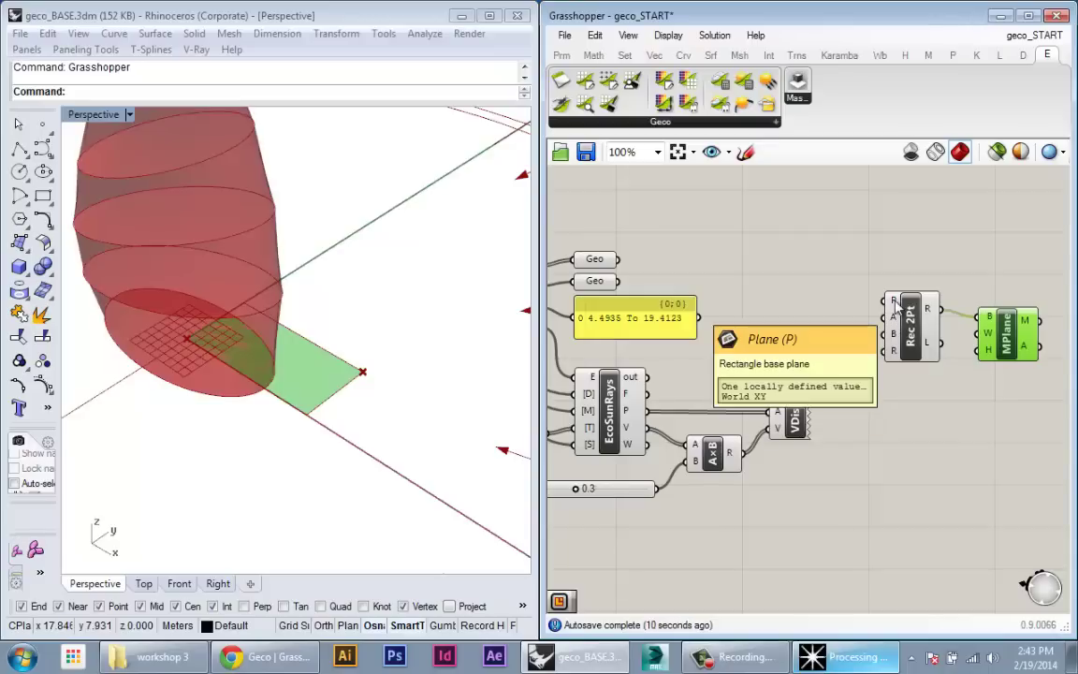
{"action": "right_click_drag", "start_coordinate": [352, 428], "coordinate": [399, 426]}
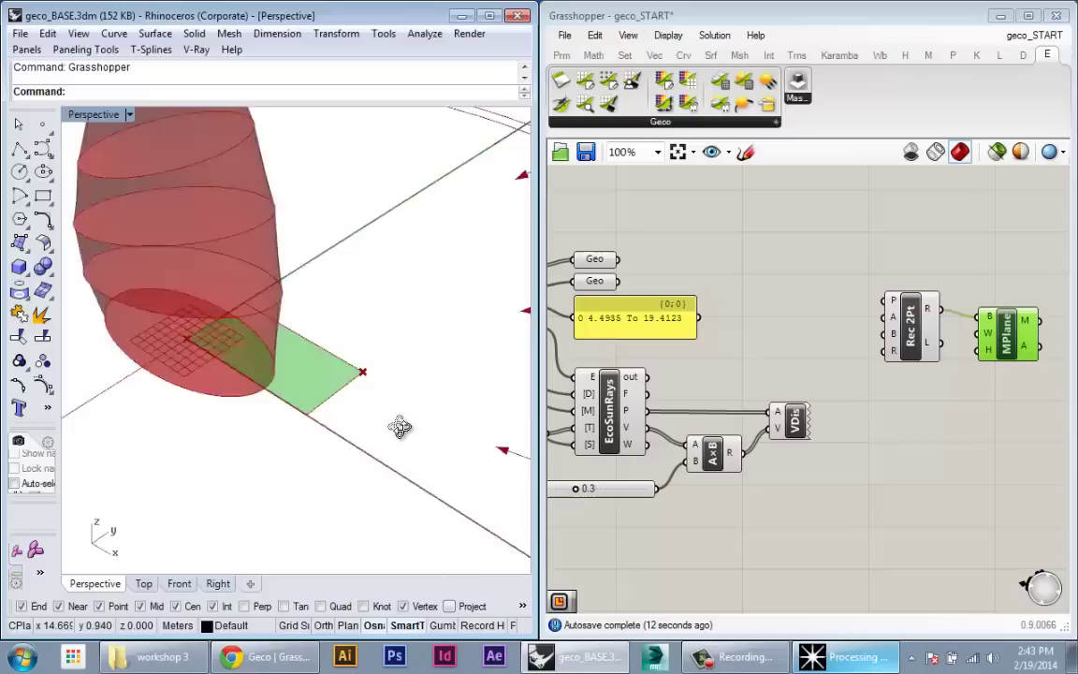
{"action": "scroll", "coordinate": [394, 440], "scroll_direction": "down", "scroll_amount": 12}
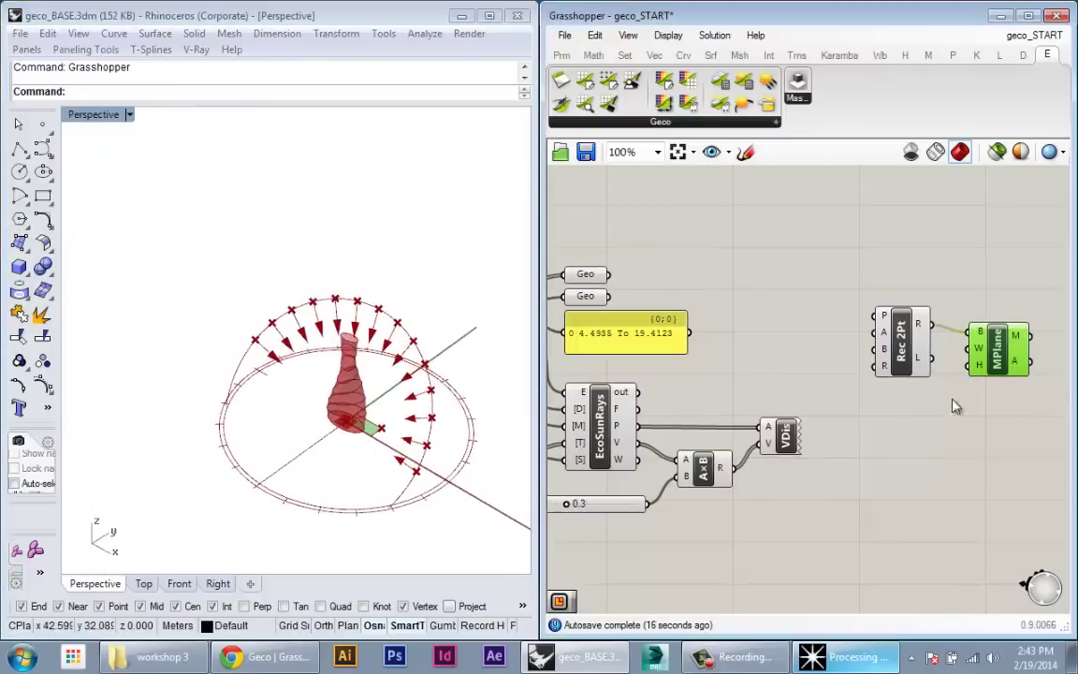
{"action": "double_click", "coordinate": [795, 286]}
{"action": "type", "text": "point"}
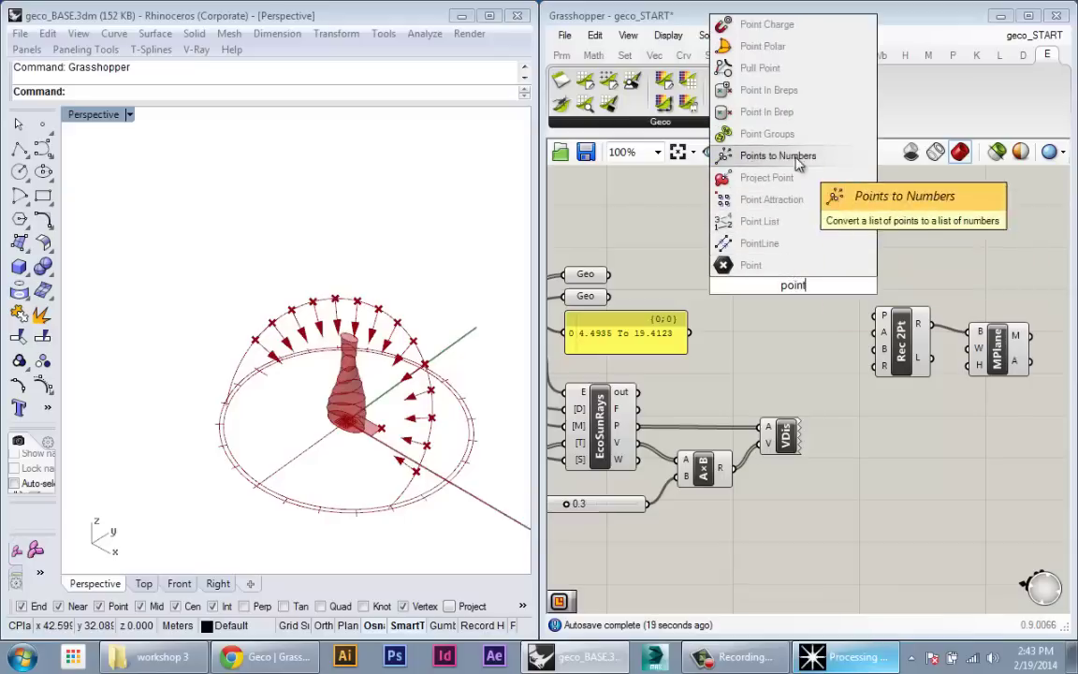
{"action": "key", "text": "Escape"}
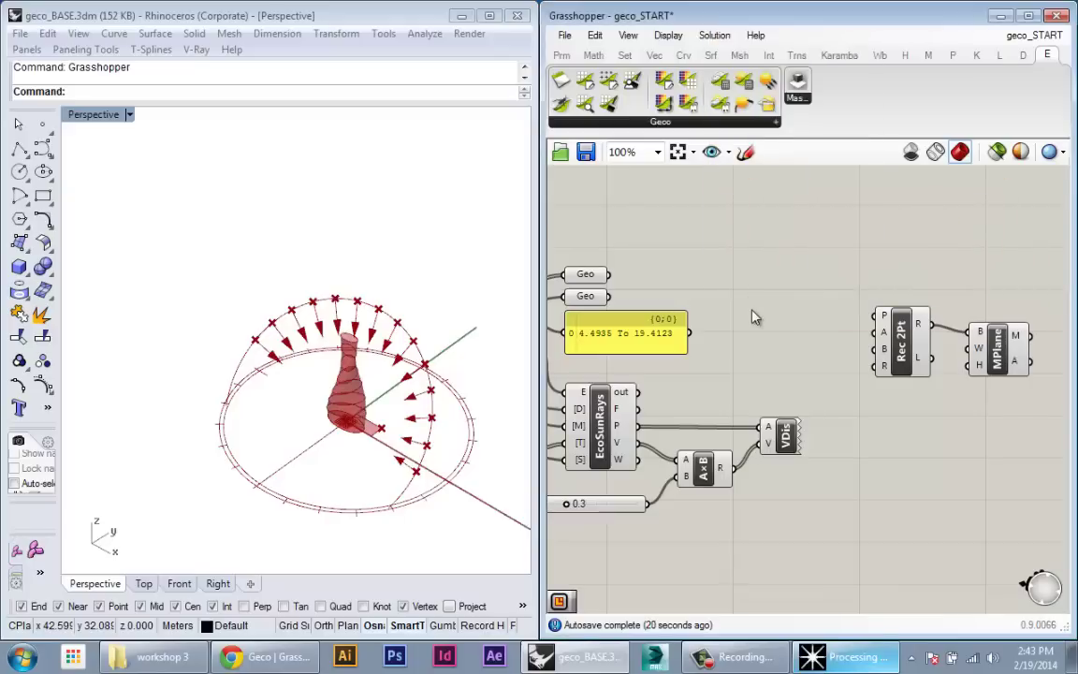
Add two Construct Point components, stacked one above the other ahead of the Rectangle 2Pt component
{"action": "double_click", "coordinate": [752, 312]}
{"action": "type", "text": "construct"}
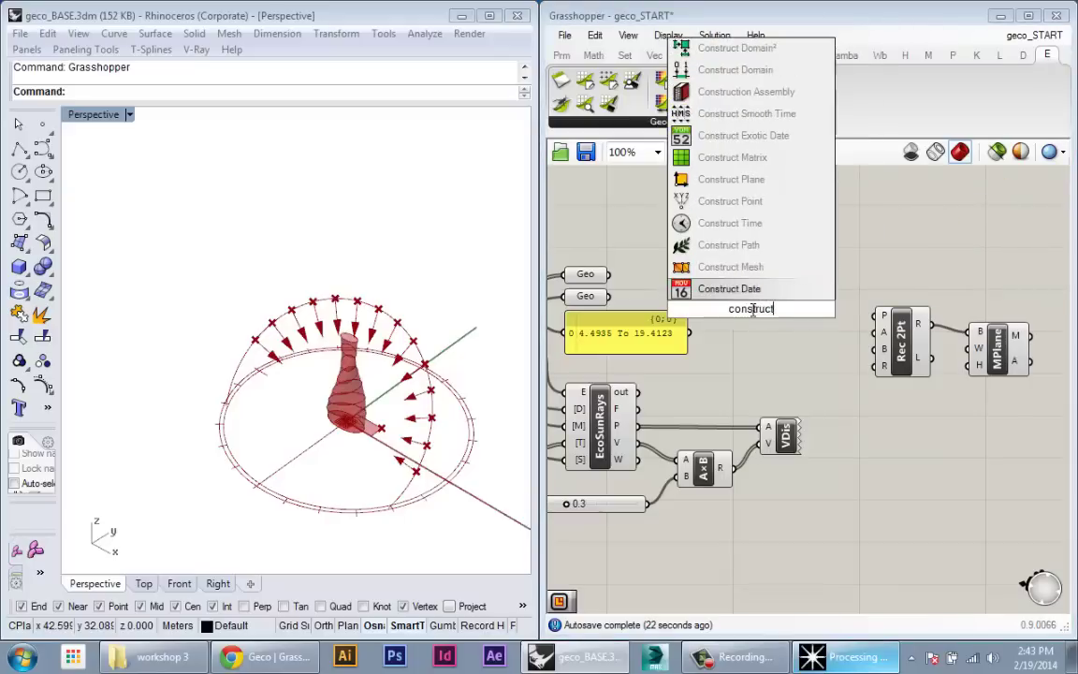
{"action": "left_click", "coordinate": [730, 179]}
{"action": "left_click_drag", "start_coordinate": [790, 301], "coordinate": [814, 306]}
{"action": "left_click_drag", "start_coordinate": [1049, 400], "coordinate": [822, 297]}
{"action": "left_click_drag", "start_coordinate": [822, 300], "coordinate": [866, 370]}
{"action": "left_click", "coordinate": [922, 318]}
{"action": "left_click", "coordinate": [875, 299]}
{"action": "left_click", "coordinate": [890, 403]}
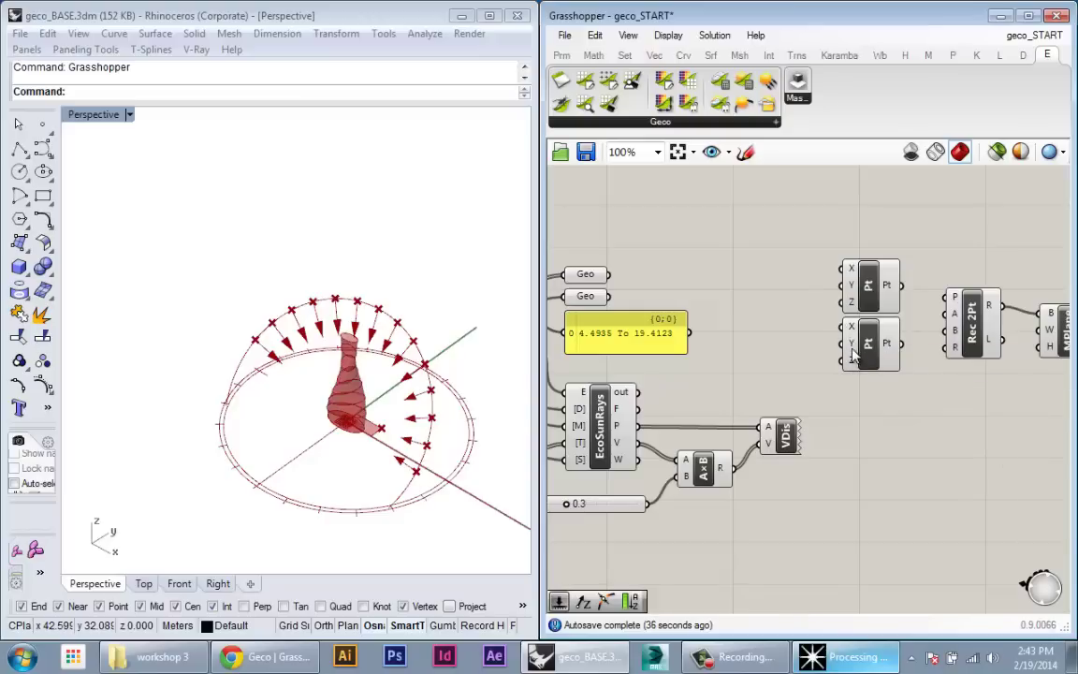
{"action": "double_click", "coordinate": [763, 289]}
{"action": "type", "text": "-"}
{"action": "key", "text": "BackSpace"}
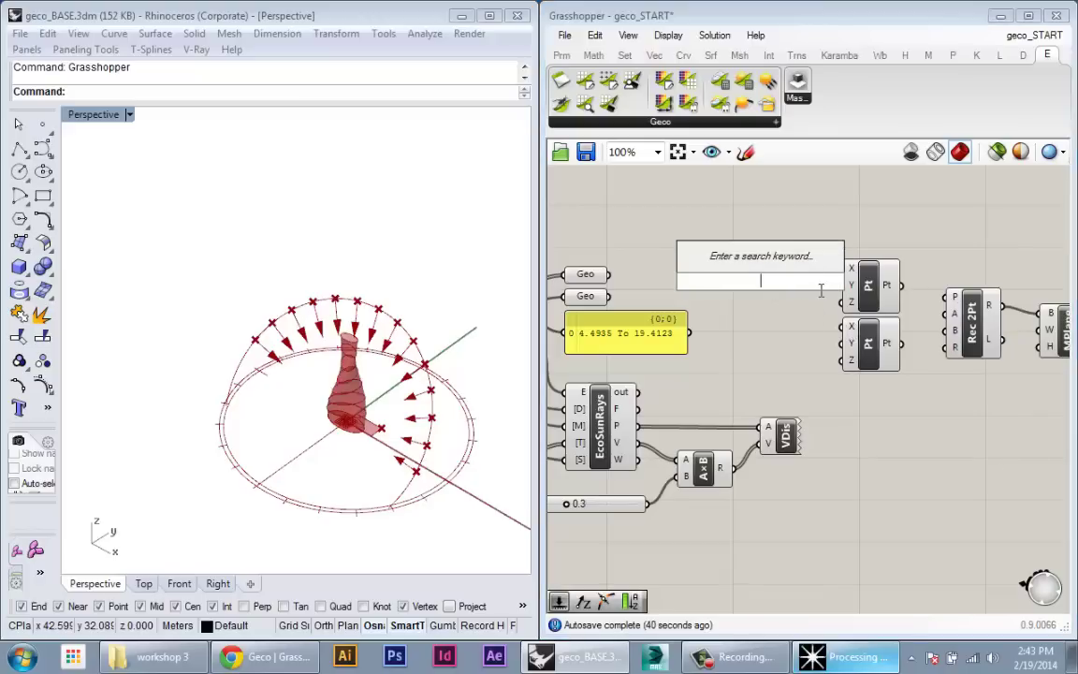
Add a small panel beside the upper Construct Point component and set its content to -50
{"action": "double_click", "coordinate": [747, 271]}
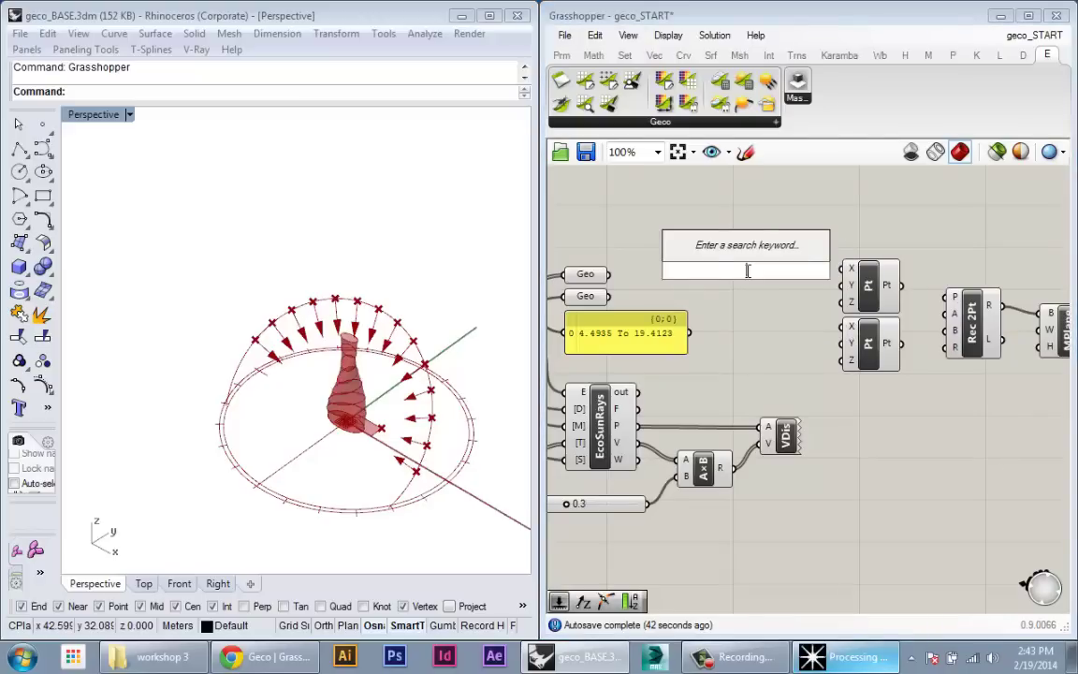
{"action": "type", "text": "panel"}
{"action": "key", "text": "Return"}
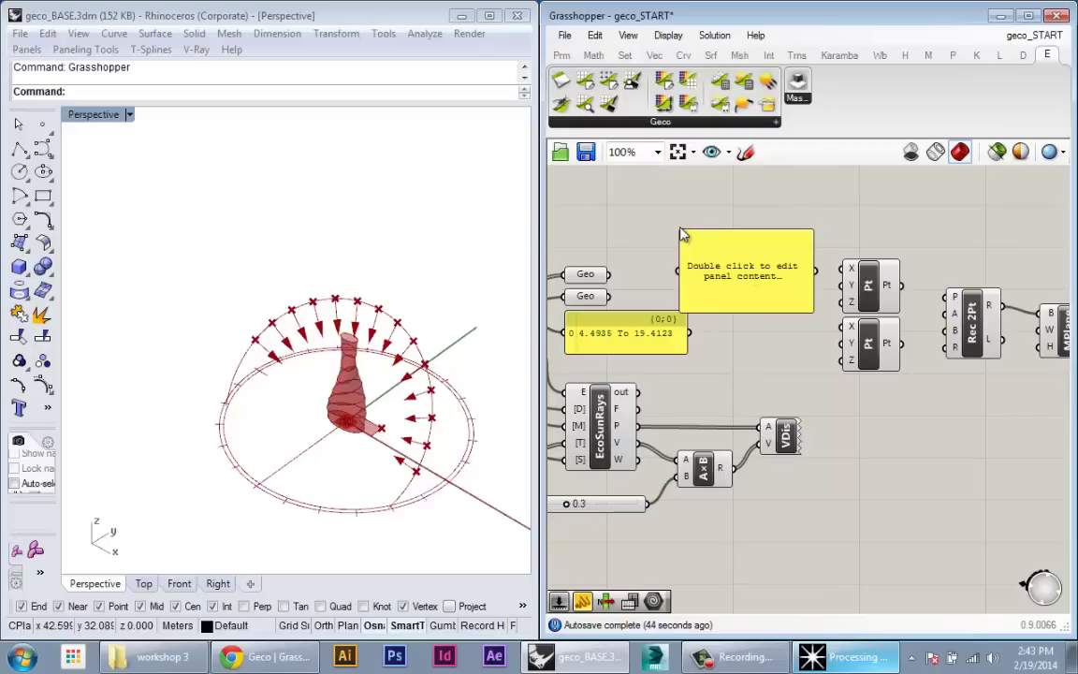
{"action": "left_click_drag", "start_coordinate": [679, 229], "coordinate": [760, 276]}
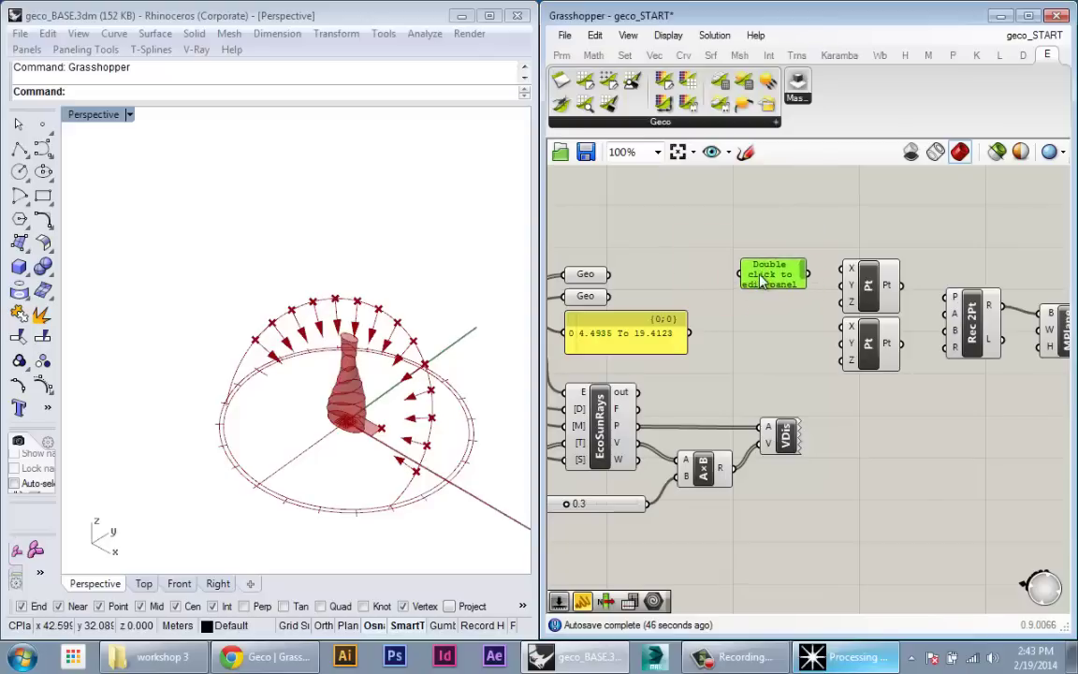
{"action": "double_click", "coordinate": [762, 281]}
{"action": "type", "text": "-50"}
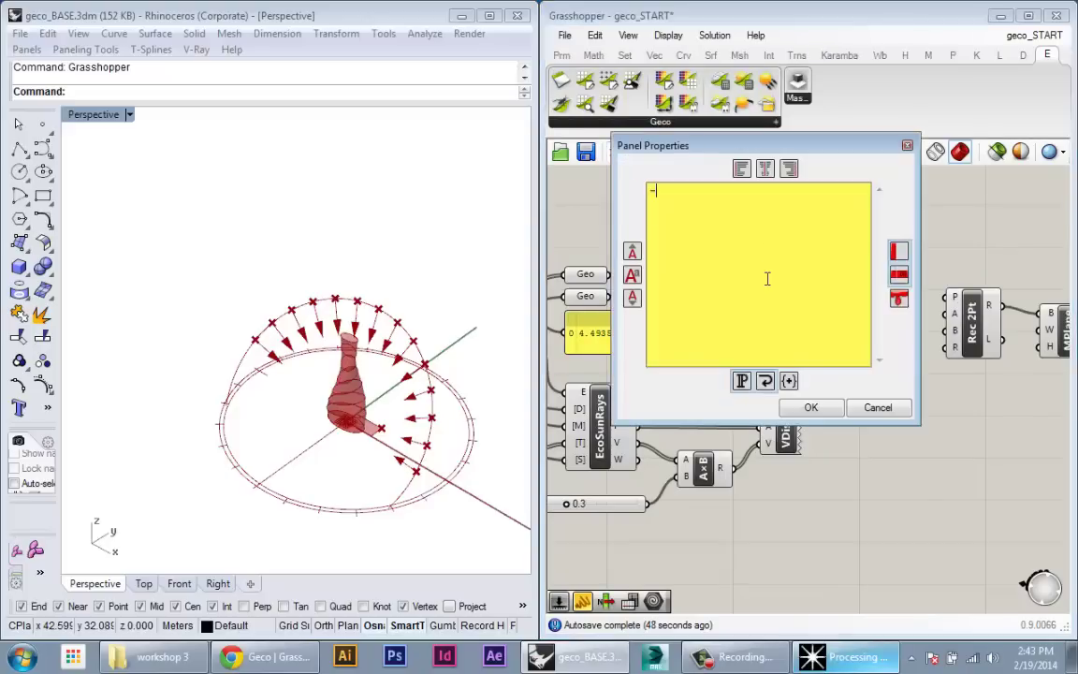
{"action": "left_click", "coordinate": [816, 411]}
Connect the -50 panel to both the X and Y inputs of the upper Construct Point
{"action": "left_click_drag", "start_coordinate": [811, 276], "coordinate": [842, 269]}
{"action": "left_click_drag", "start_coordinate": [810, 276], "coordinate": [842, 286]}
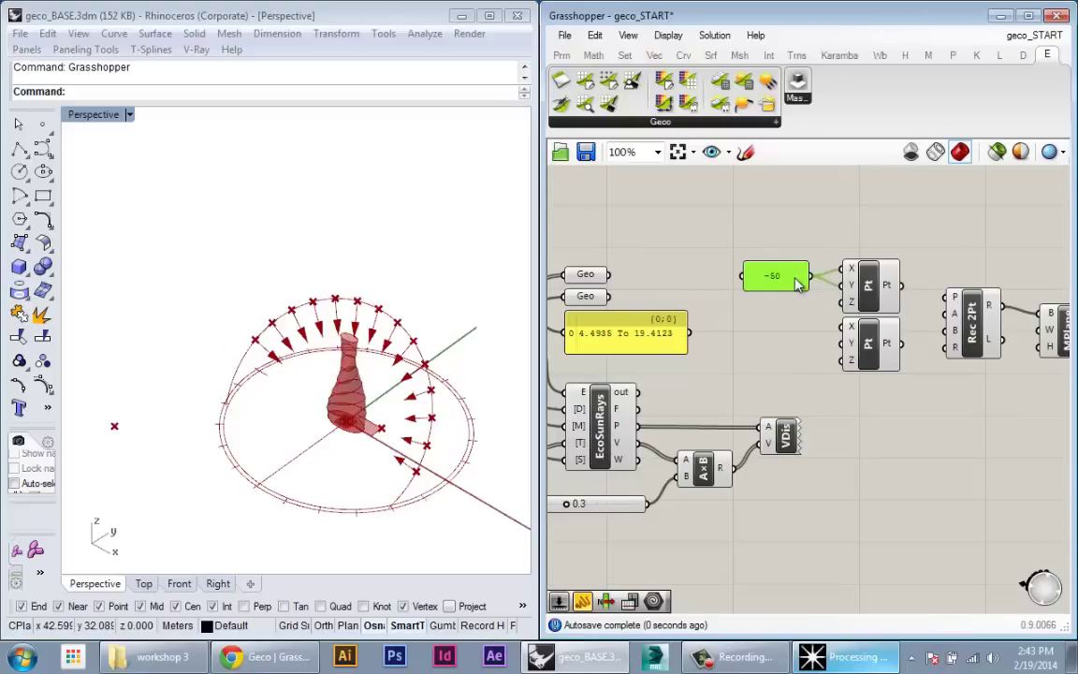
{"action": "right_click_drag", "start_coordinate": [102, 423], "coordinate": [139, 430]}
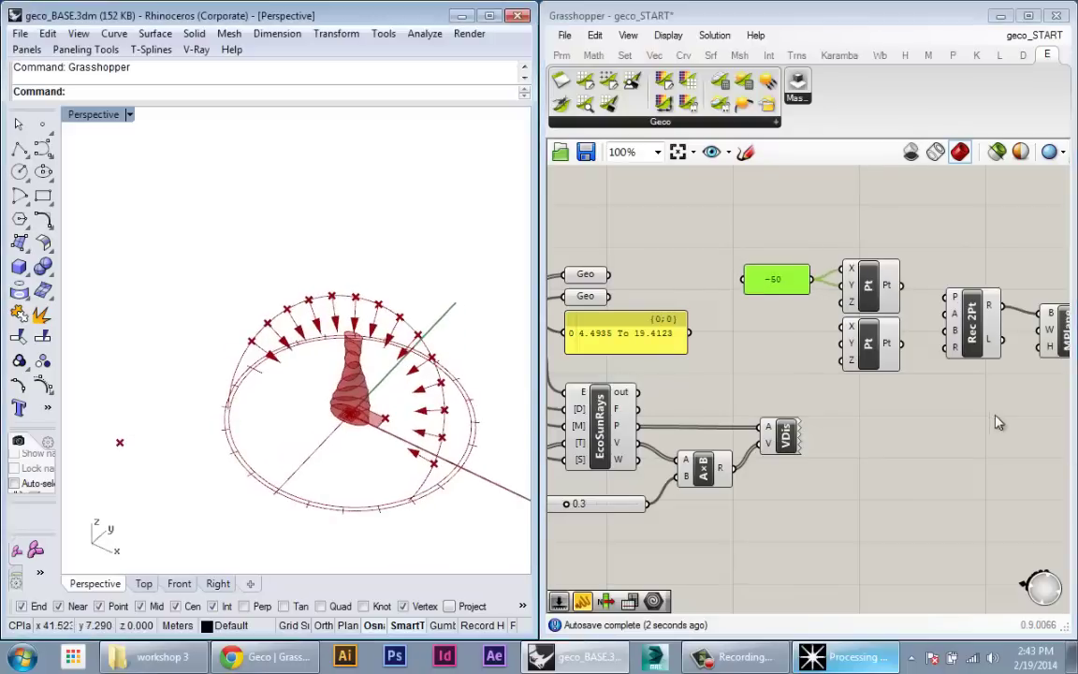
Duplicate the -50 panel and place the copy beside the lower Construct Point component
{"action": "key", "text": "ctrl+c"}
{"action": "key", "text": "ctrl+v"}
{"action": "left_click", "coordinate": [783, 285]}
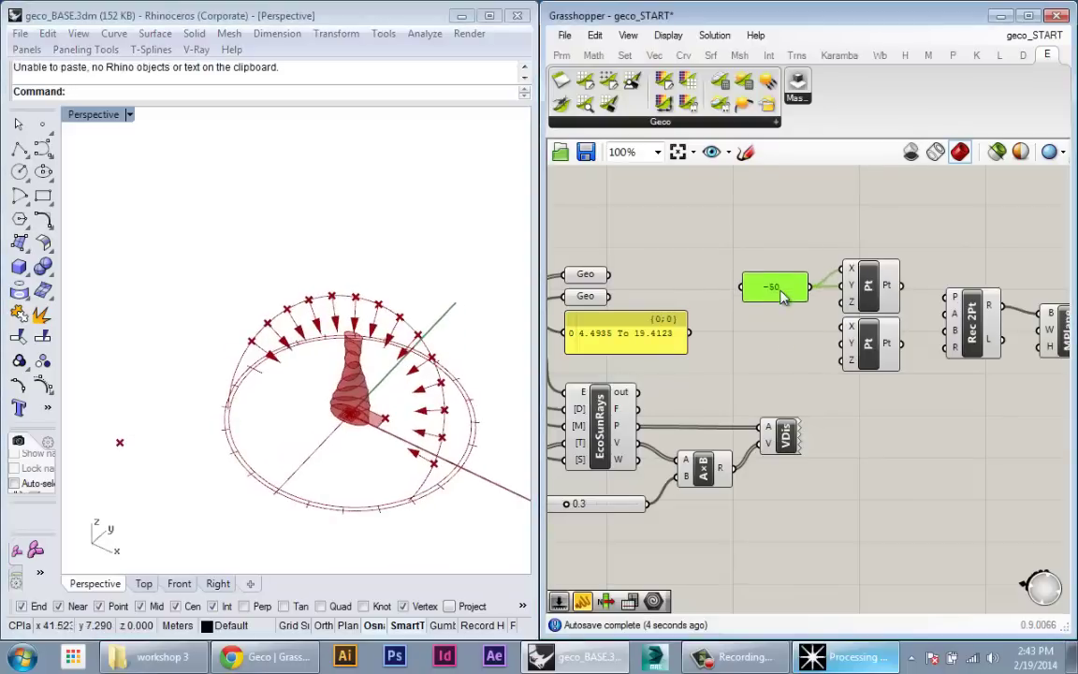
{"action": "key", "text": "ctrl+c"}
{"action": "key", "text": "ctrl+v"}
{"action": "left_click", "coordinate": [783, 333]}
{"action": "left_click_drag", "start_coordinate": [781, 292], "coordinate": [778, 334]}
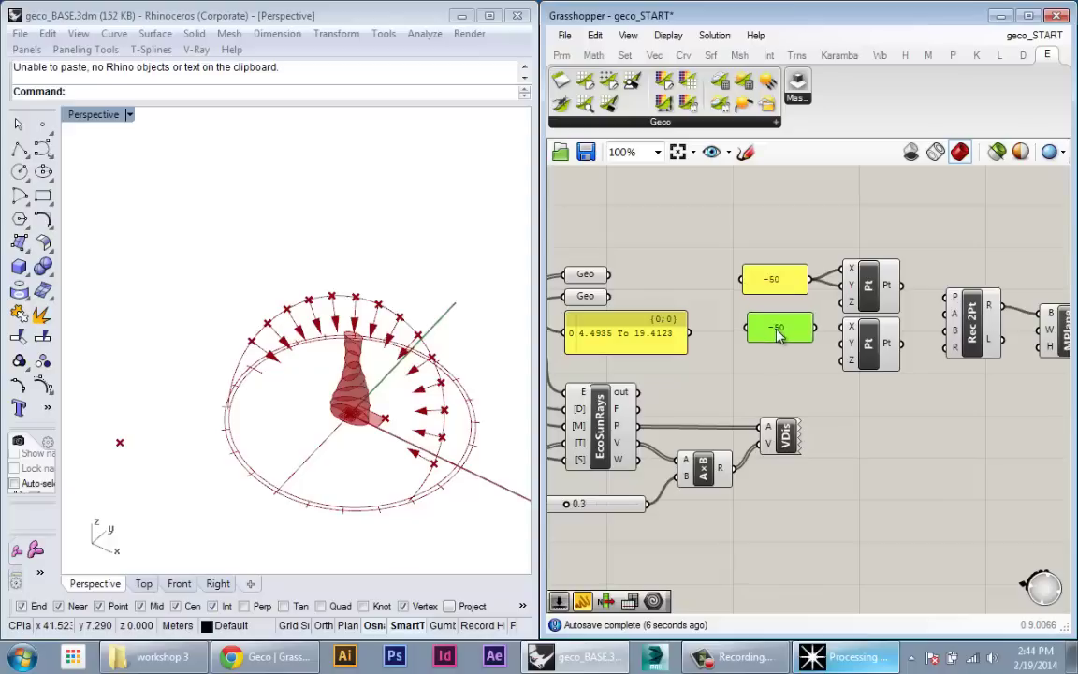
Set the duplicated panel to 50 and connect it to the X and Y inputs of the lower Construct Point
{"action": "double_click", "coordinate": [777, 332]}
{"action": "left_click_drag", "start_coordinate": [675, 253], "coordinate": [653, 255]}
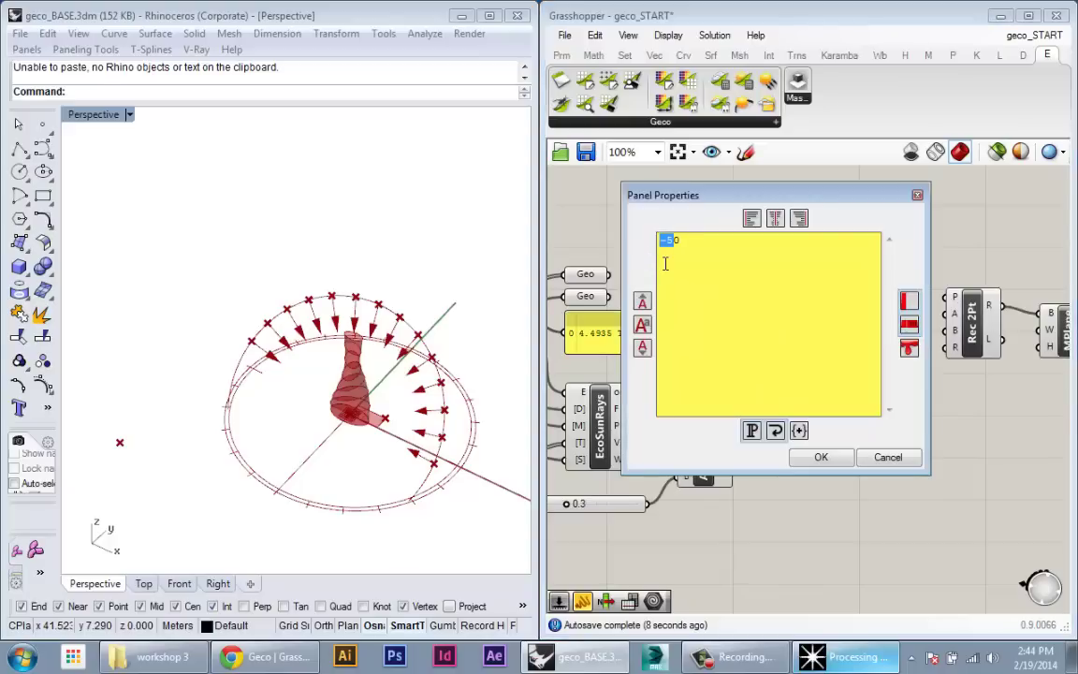
{"action": "left_click", "coordinate": [807, 462]}
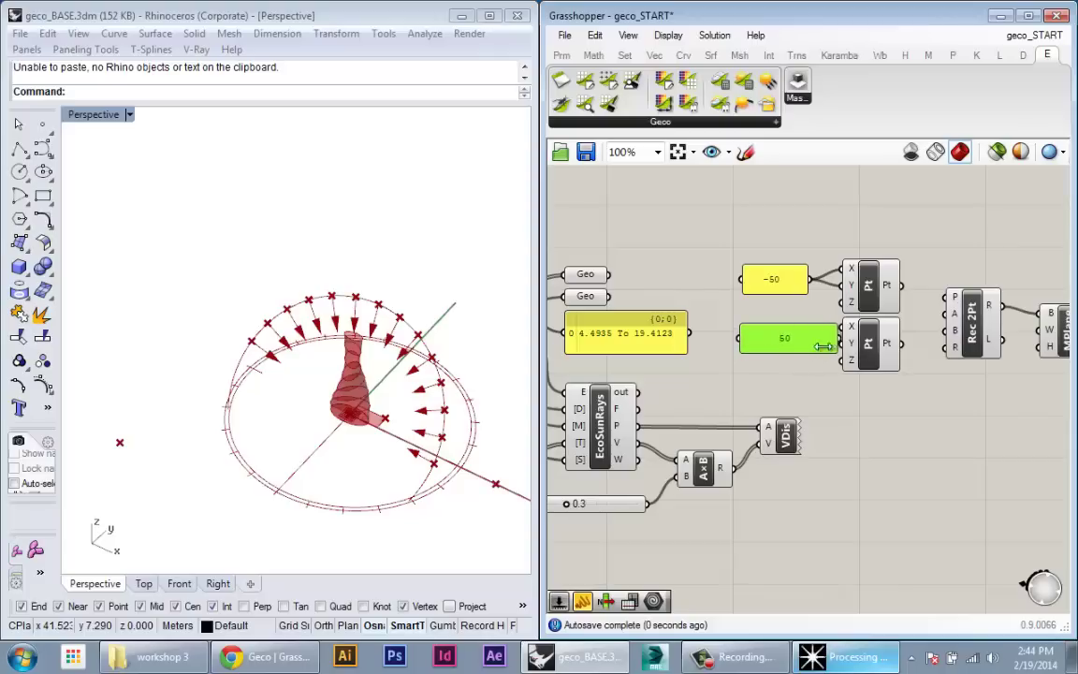
{"action": "mouse_move", "coordinate": [810, 339]}
{"action": "left_mouse_down"}
{"action": "mouse_move", "coordinate": [834, 360]}
{"action": "mouse_move", "coordinate": [841, 343]}
{"action": "left_mouse_up"}
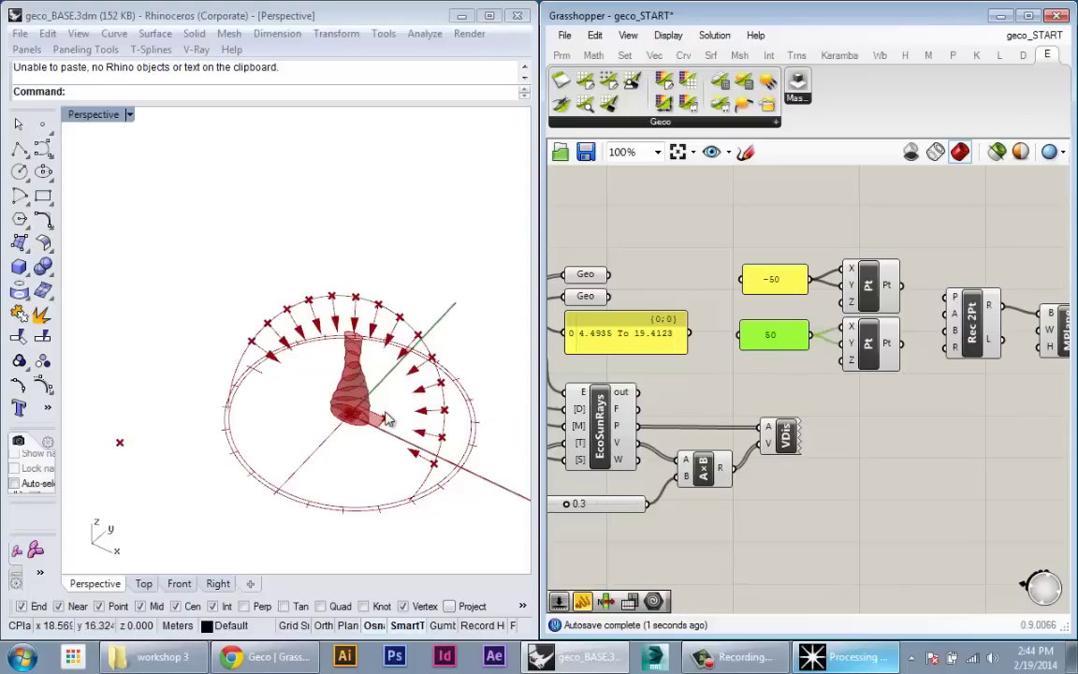
Connect the upper Construct Point to input A and the lower one to input B of the two-point rectangle
{"action": "right_click_drag", "start_coordinate": [385, 412], "coordinate": [243, 348]}
{"action": "scroll", "coordinate": [405, 435], "scroll_direction": "down", "scroll_amount": 4}
{"action": "right_click_drag", "start_coordinate": [243, 348], "coordinate": [305, 368], "text": "shift"}
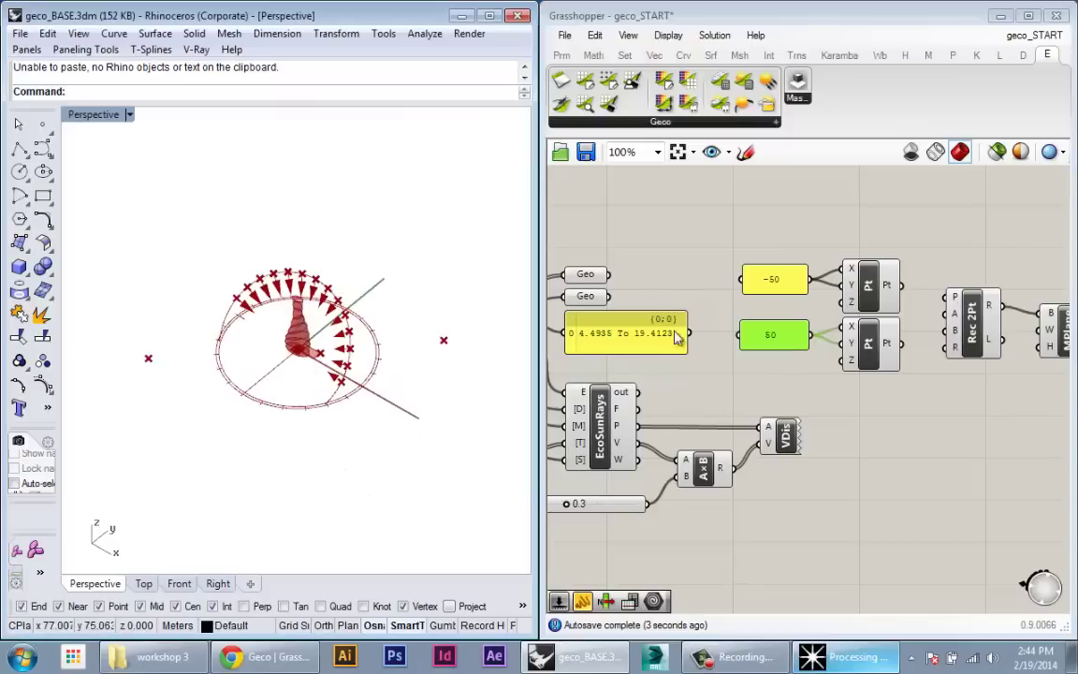
{"action": "left_click_drag", "start_coordinate": [1020, 236], "coordinate": [828, 371]}
{"action": "left_click", "coordinate": [995, 429]}
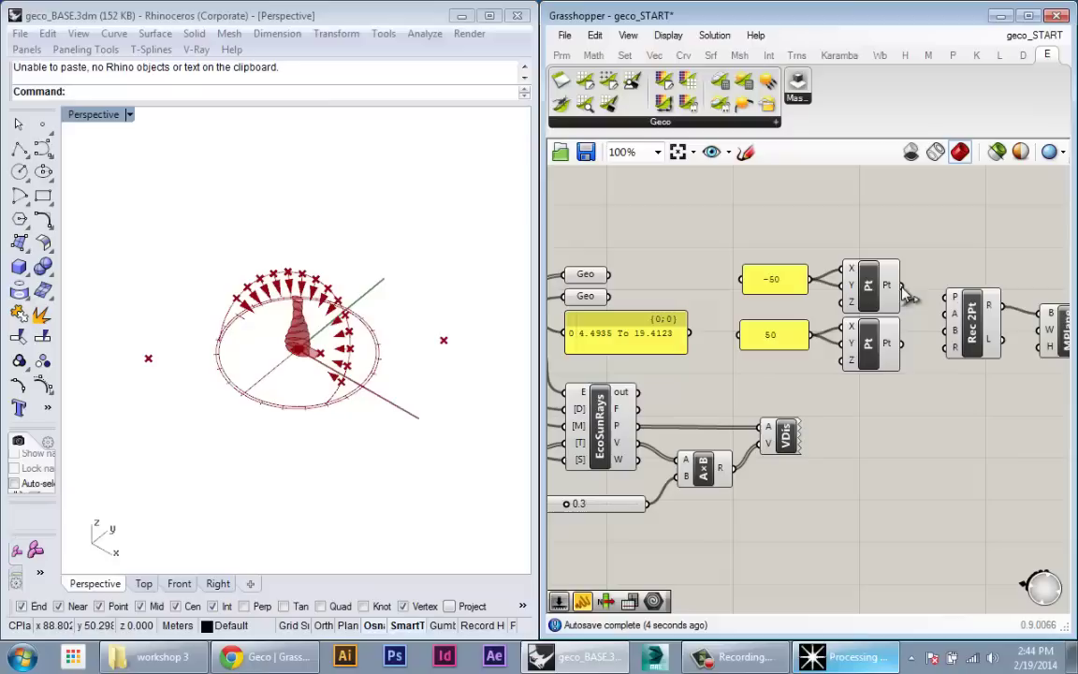
{"action": "left_click_drag", "start_coordinate": [903, 286], "coordinate": [935, 329]}
{"action": "right_click_drag", "start_coordinate": [880, 403], "coordinate": [777, 400]}
{"action": "left_click", "coordinate": [871, 323]}
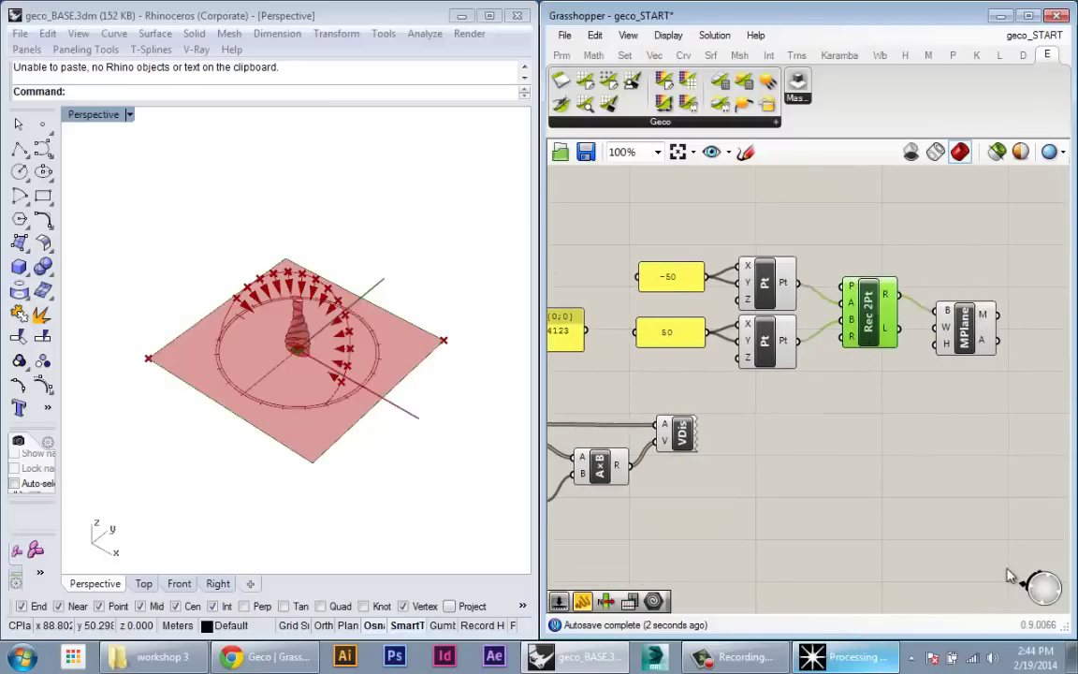
{"action": "right_click_drag", "start_coordinate": [261, 472], "coordinate": [277, 475]}
{"action": "left_click", "coordinate": [965, 342]}
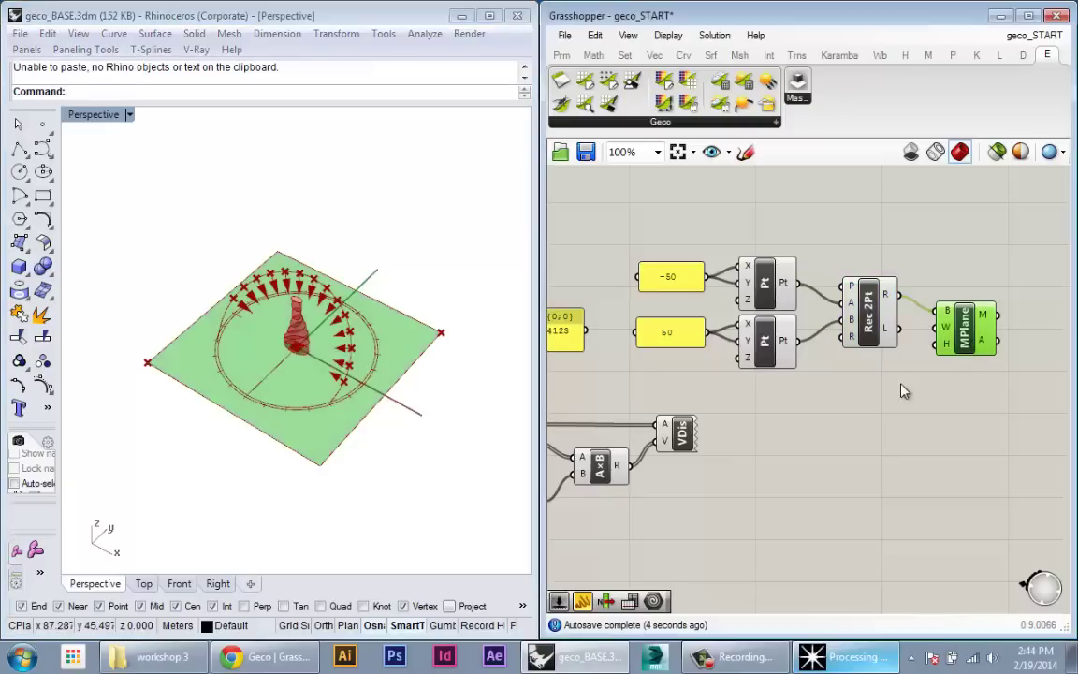
Turn off the preview of the -50 and 50 panels' Construct Point components and the Rectangle 2Pt component
{"action": "left_click_drag", "start_coordinate": [908, 223], "coordinate": [631, 385]}
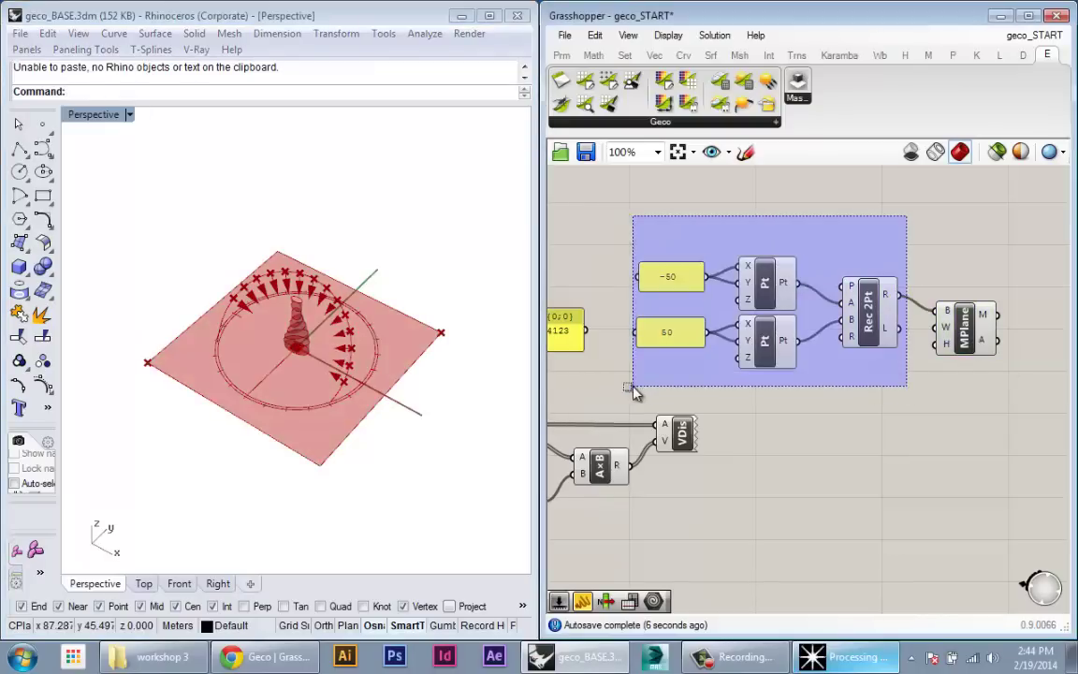
{"action": "middle_click", "coordinate": [775, 242]}
{"action": "right_click_drag", "start_coordinate": [850, 326], "coordinate": [814, 330]}
{"action": "left_click", "coordinate": [899, 284]}
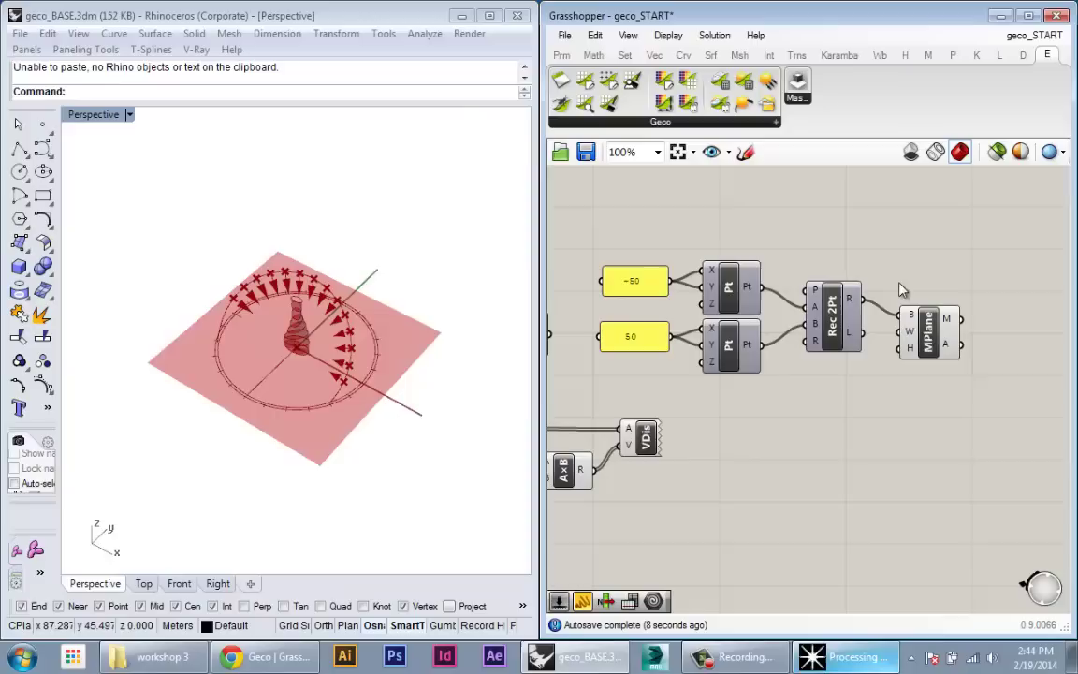
Move the panels, points and rectangle components up and apart from the Mesh Plane to make room beside its inputs
{"action": "left_click_drag", "start_coordinate": [942, 353], "coordinate": [943, 339]}
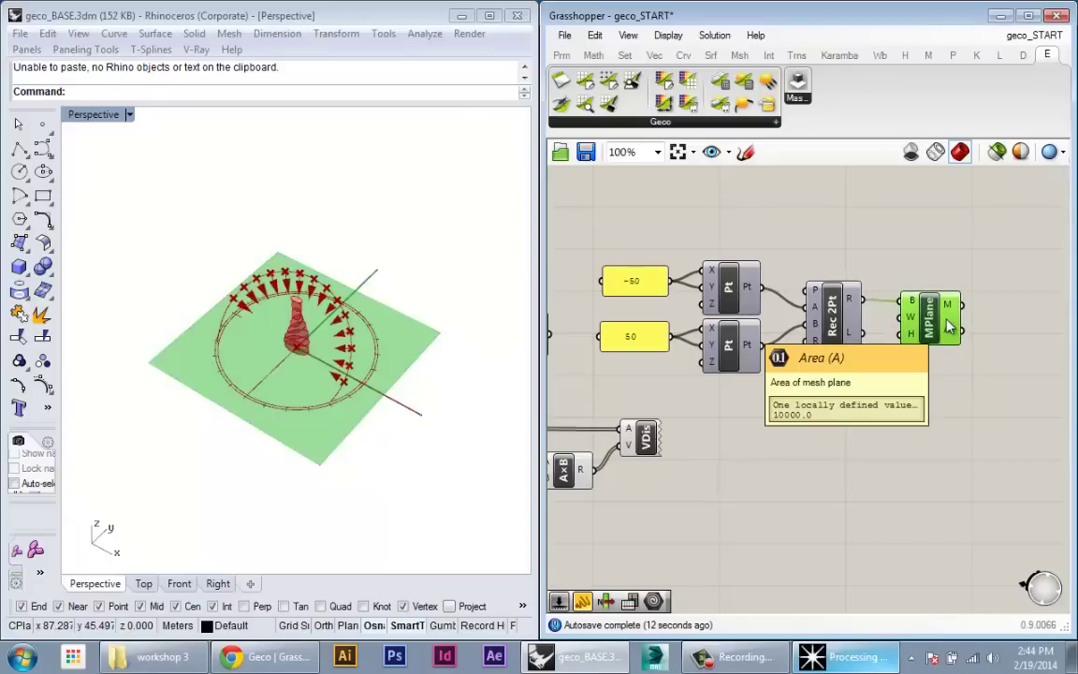
{"action": "left_click_drag", "start_coordinate": [949, 325], "coordinate": [686, 238]}
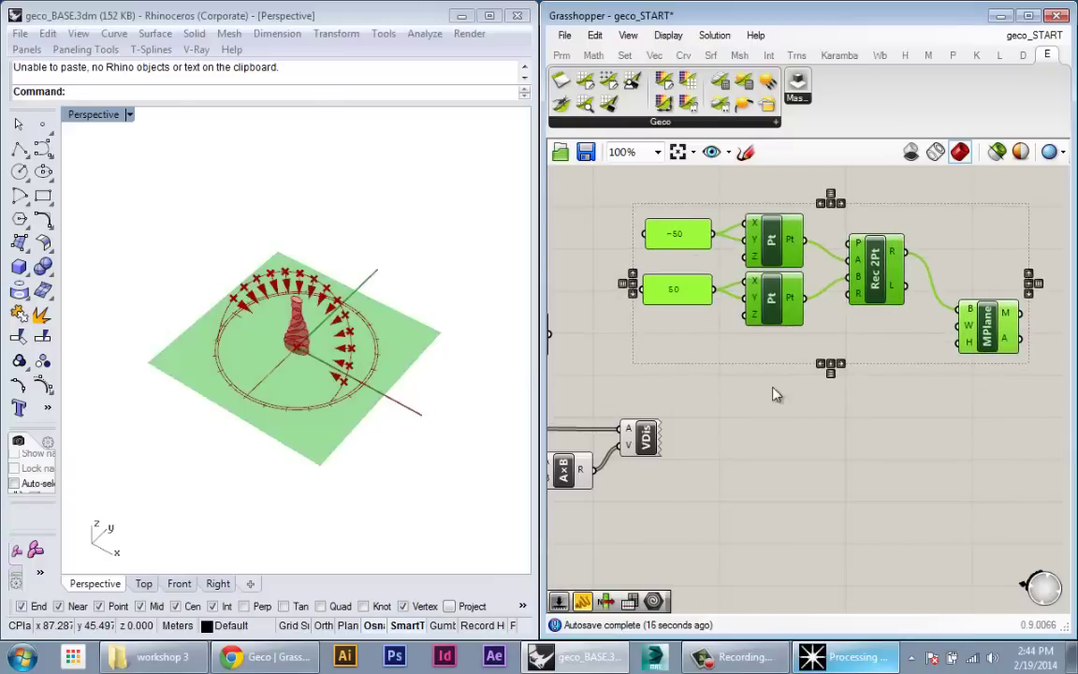
{"action": "left_click", "coordinate": [773, 392]}
{"action": "left_click_drag", "start_coordinate": [1002, 341], "coordinate": [1001, 333]}
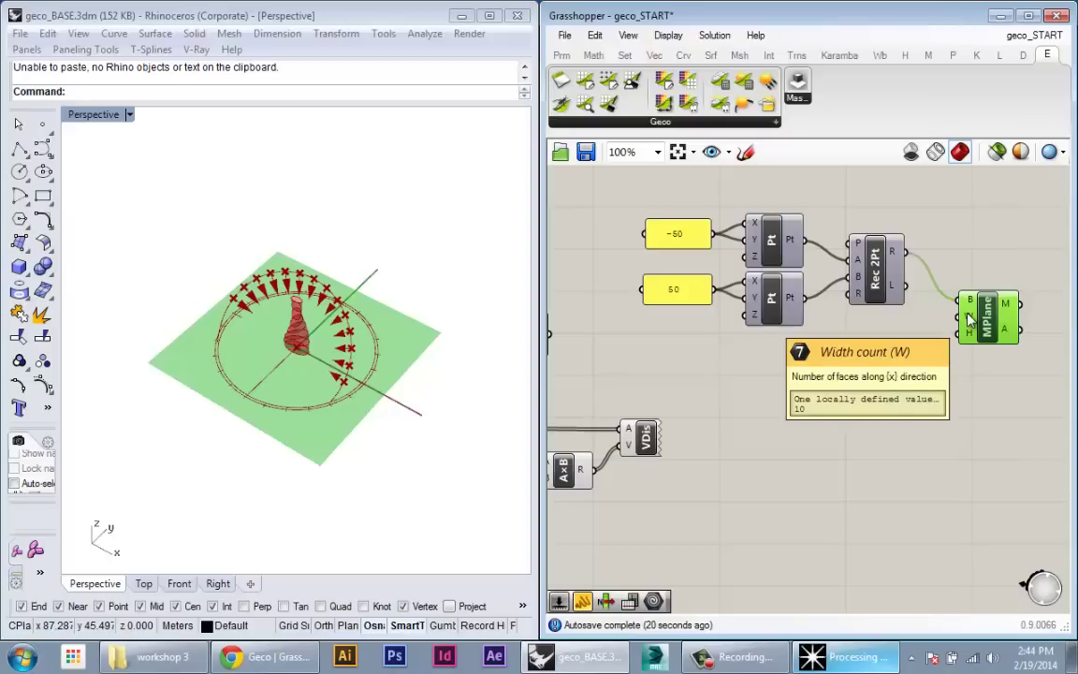
Add a number slider set to 20 and connect it to the W and H inputs of the Mesh Plane
{"action": "double_click", "coordinate": [864, 349]}
{"action": "type", "text": "20"}
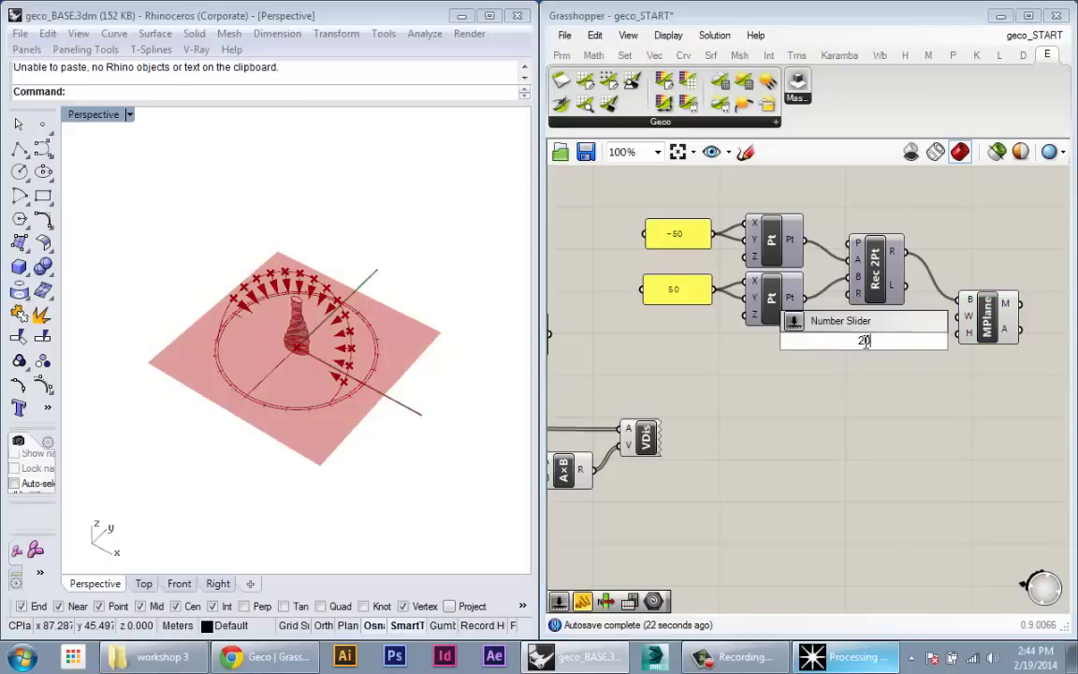
{"action": "key", "text": "Return"}
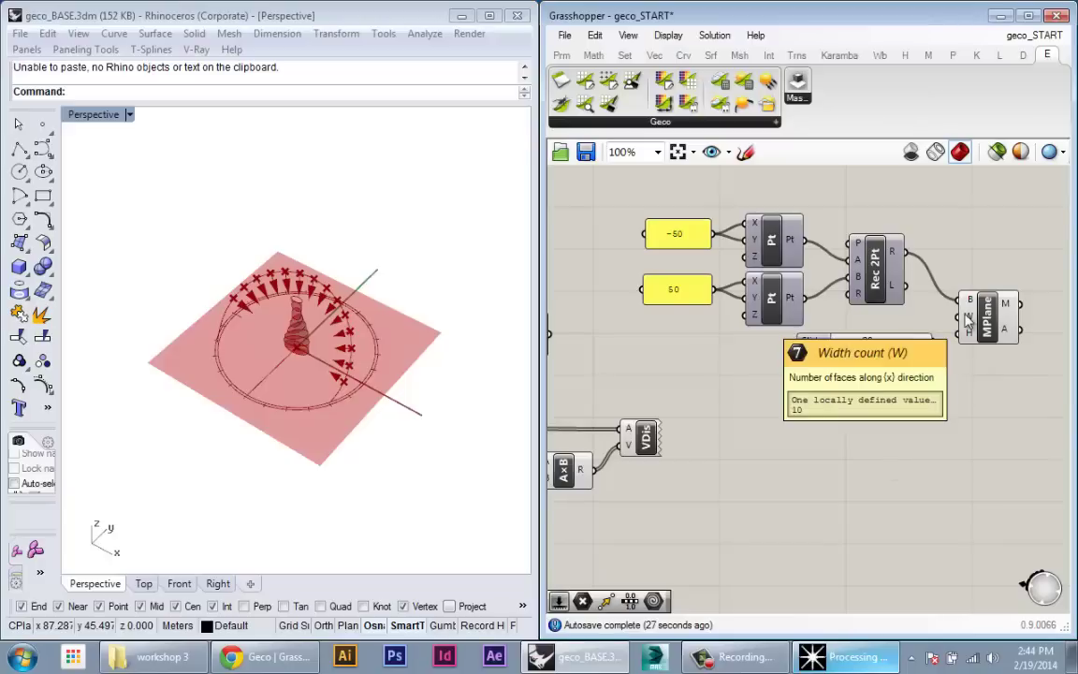
{"action": "left_click_drag", "start_coordinate": [968, 318], "coordinate": [915, 348]}
{"action": "left_click", "coordinate": [1004, 348]}
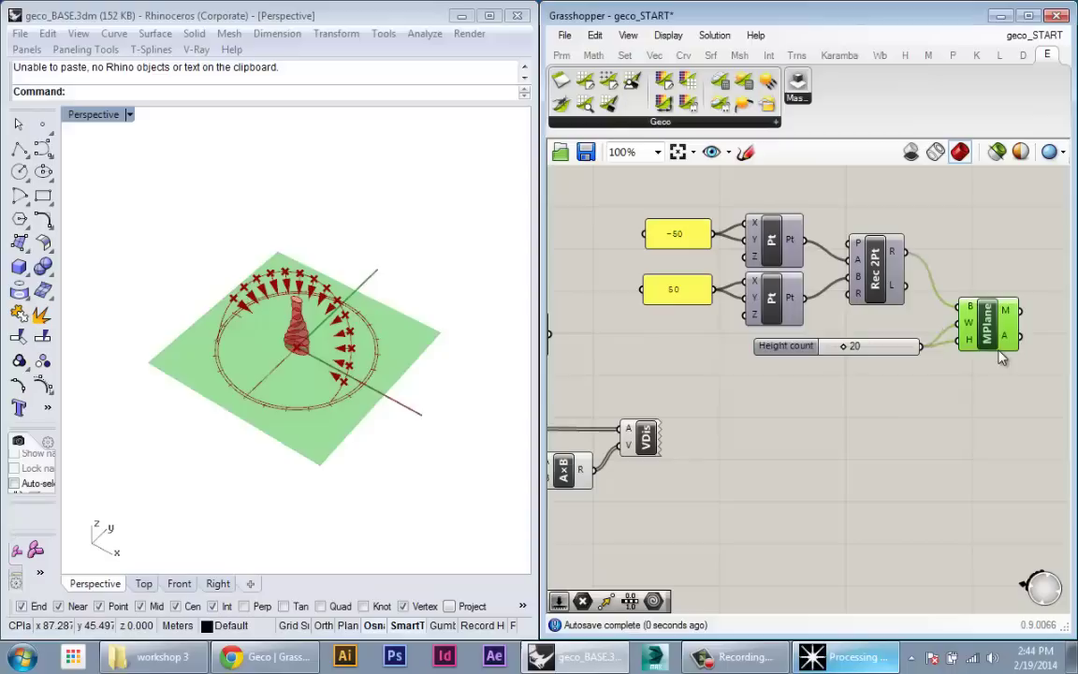
{"action": "left_click_drag", "start_coordinate": [880, 355], "coordinate": [871, 354]}
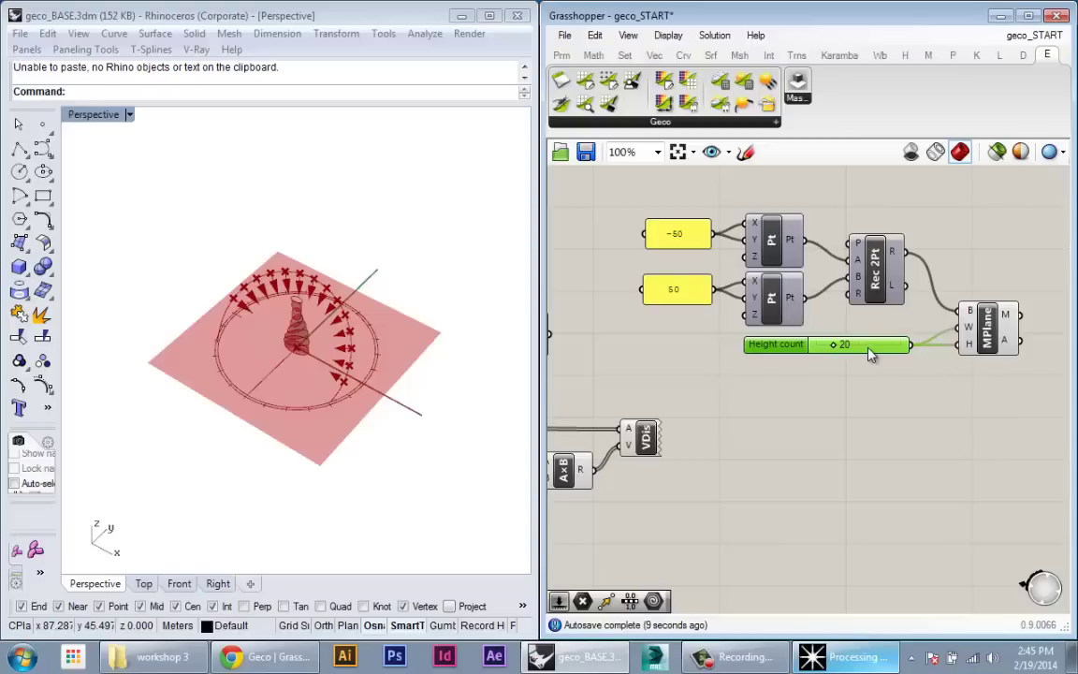
Examine the Mesh Plane component and its ground plane around the tower in the Perspective view
{"action": "scroll", "coordinate": [846, 398], "scroll_direction": "up", "scroll_amount": 2}
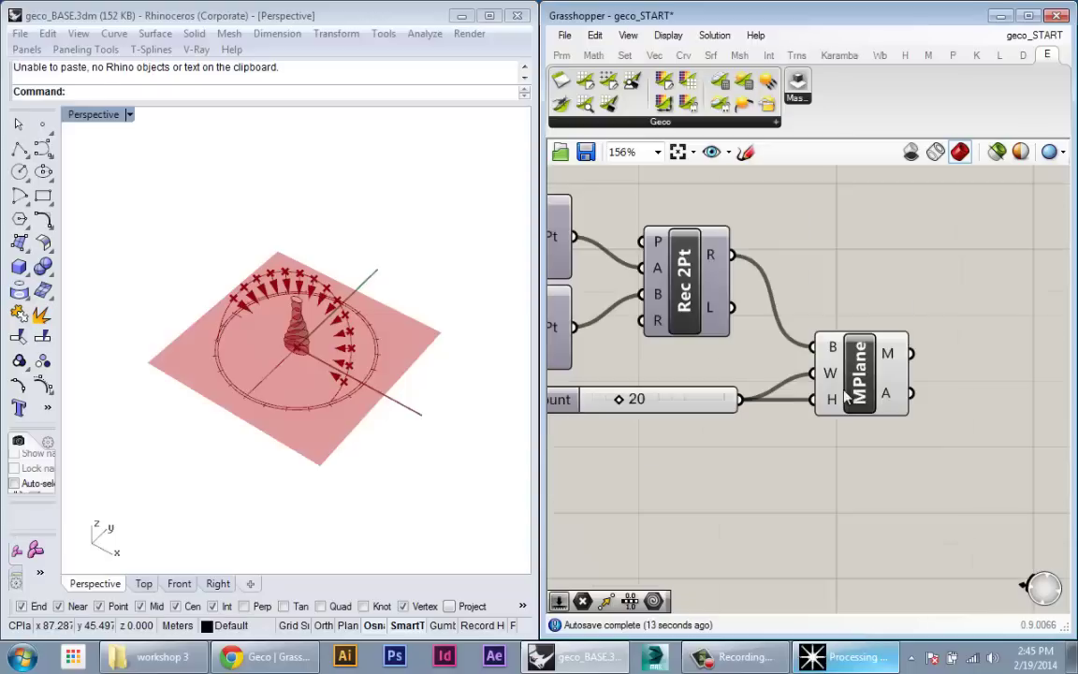
{"action": "mouse_move", "coordinate": [846, 398]}
{"action": "left_mouse_down"}
{"action": "mouse_move", "coordinate": [829, 397]}
{"action": "mouse_move", "coordinate": [841, 398]}
{"action": "left_mouse_up"}
{"action": "scroll", "coordinate": [271, 401], "scroll_direction": "up", "scroll_amount": 3}
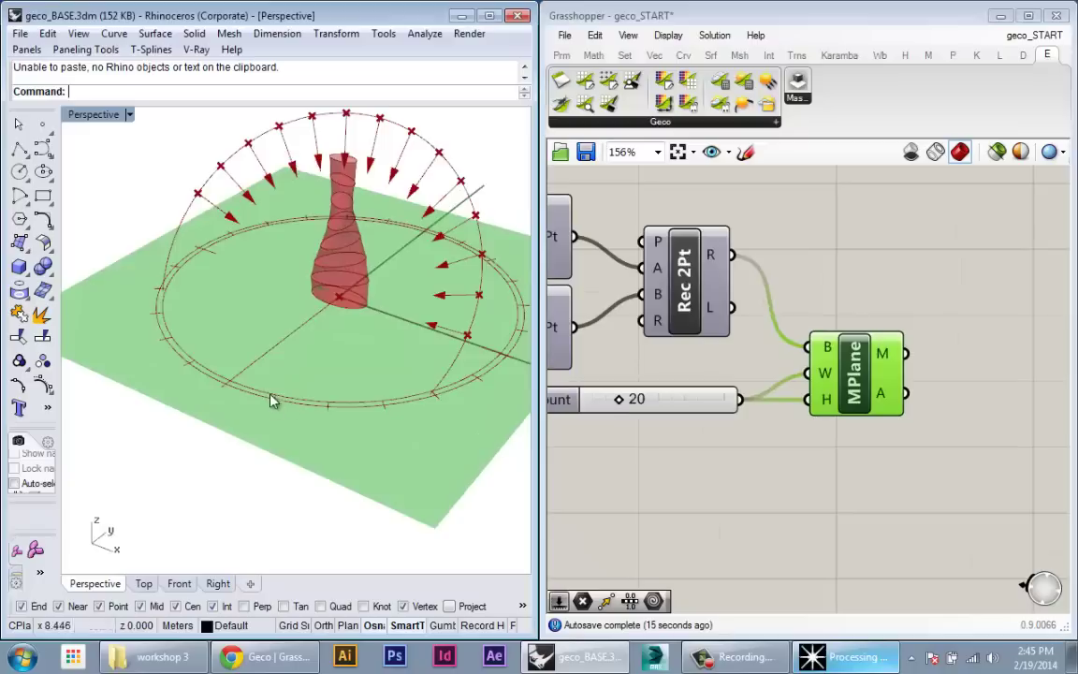
{"action": "scroll", "coordinate": [272, 400], "scroll_direction": "down", "scroll_amount": 2}
{"action": "right_click_drag", "start_coordinate": [296, 410], "coordinate": [262, 425]}
{"action": "left_click", "coordinate": [854, 503]}
{"action": "right_click_drag", "start_coordinate": [131, 421], "coordinate": [192, 411]}
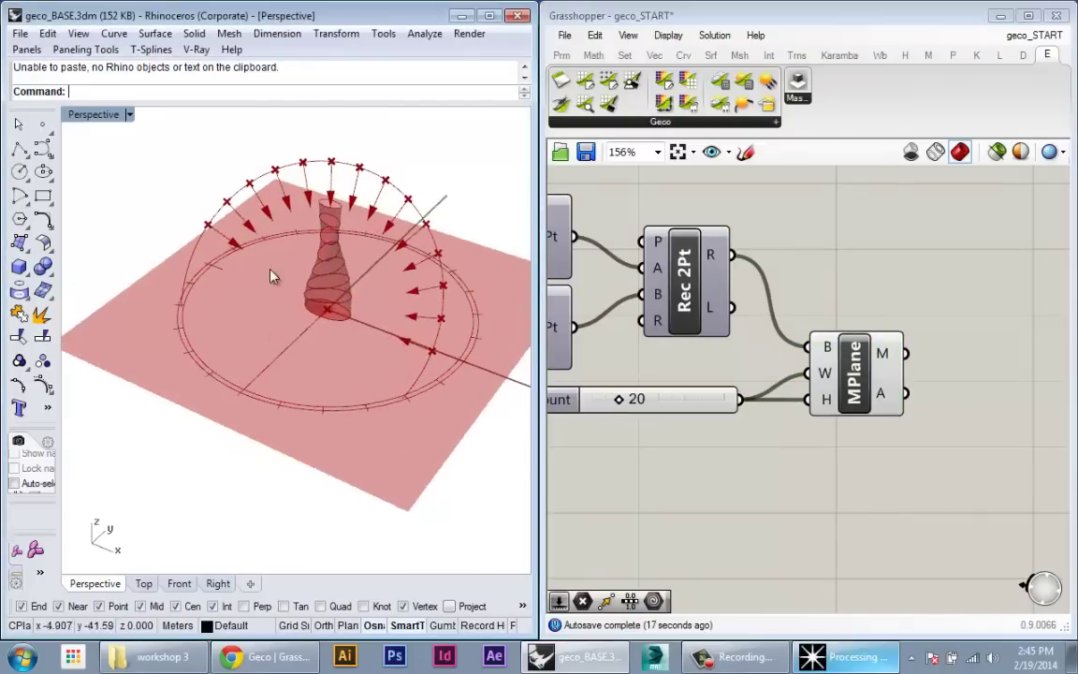
{"action": "scroll", "coordinate": [333, 446], "scroll_direction": "down", "scroll_amount": 2}
{"action": "right_click_drag", "start_coordinate": [339, 444], "coordinate": [314, 457]}
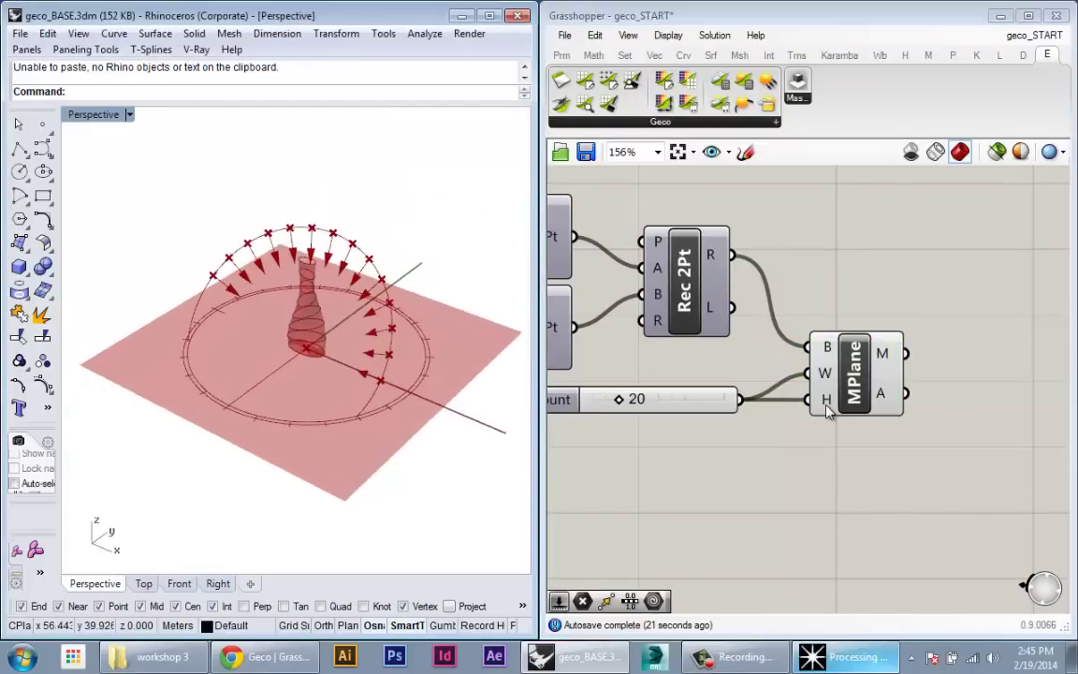
{"action": "right_click_drag", "start_coordinate": [825, 406], "coordinate": [813, 419]}
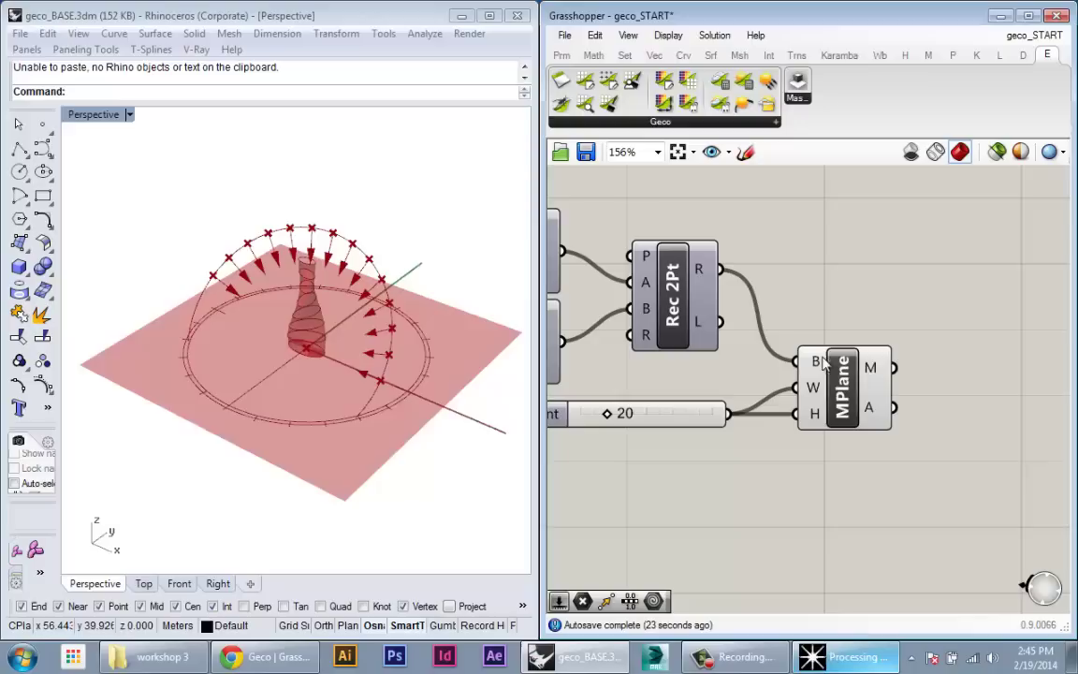
Turn on the mesh edge preview to inspect the ground plane's face grid against the count slider
{"action": "left_click", "coordinate": [661, 38]}
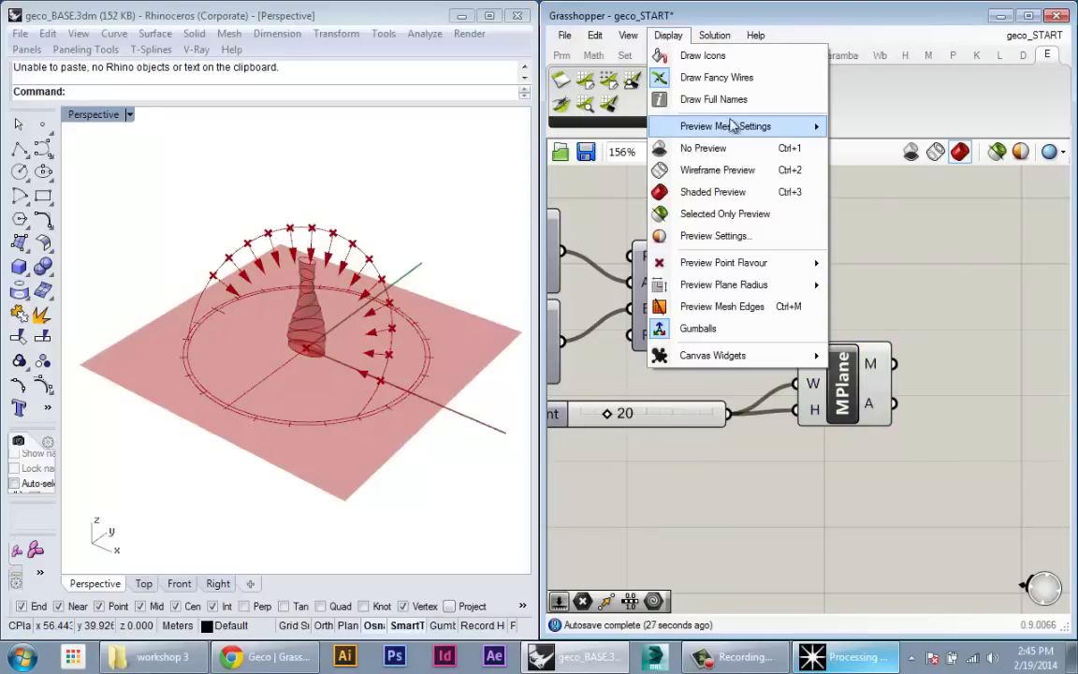
{"action": "mouse_move", "coordinate": [730, 293]}
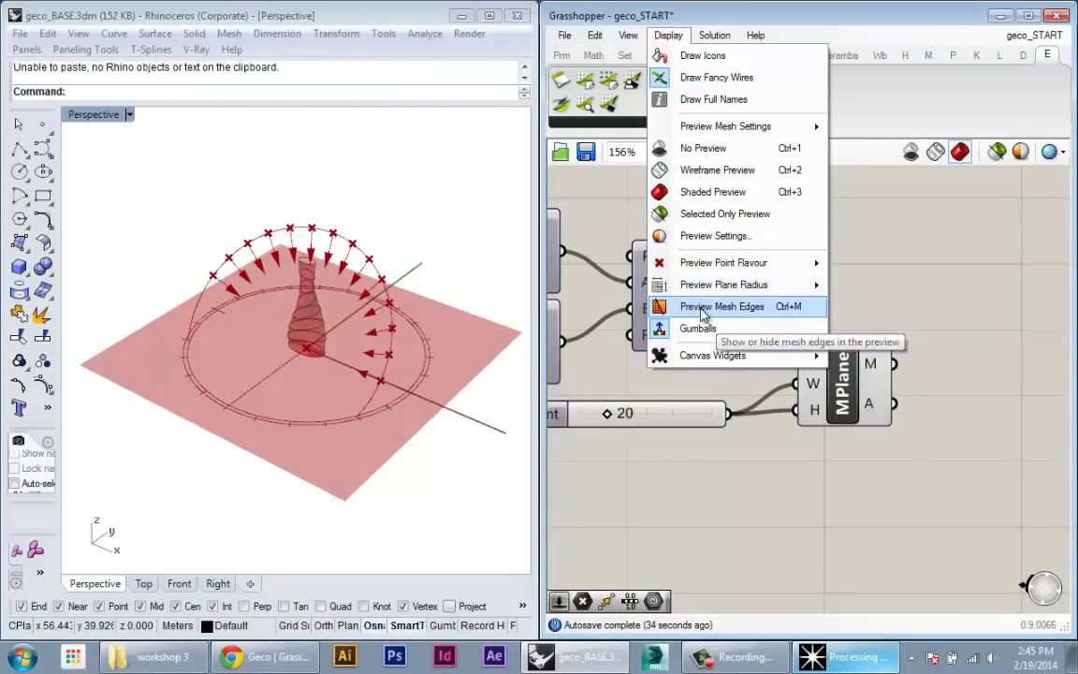
{"action": "left_click", "coordinate": [703, 315]}
{"action": "right_click_drag", "start_coordinate": [256, 334], "coordinate": [440, 432]}
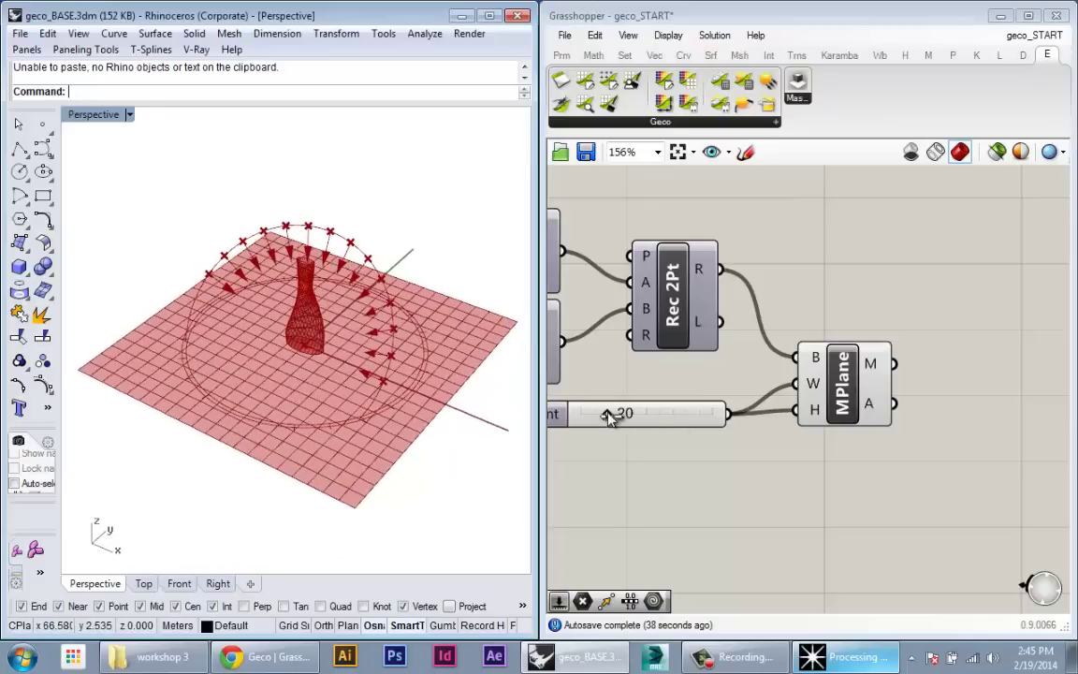
{"action": "mouse_move", "coordinate": [609, 417]}
{"action": "left_mouse_down"}
{"action": "mouse_move", "coordinate": [689, 416]}
{"action": "mouse_move", "coordinate": [596, 416]}
{"action": "mouse_move", "coordinate": [663, 417]}
{"action": "mouse_move", "coordinate": [619, 423]}
{"action": "mouse_move", "coordinate": [635, 428]}
{"action": "mouse_move", "coordinate": [609, 438]}
{"action": "left_mouse_up"}
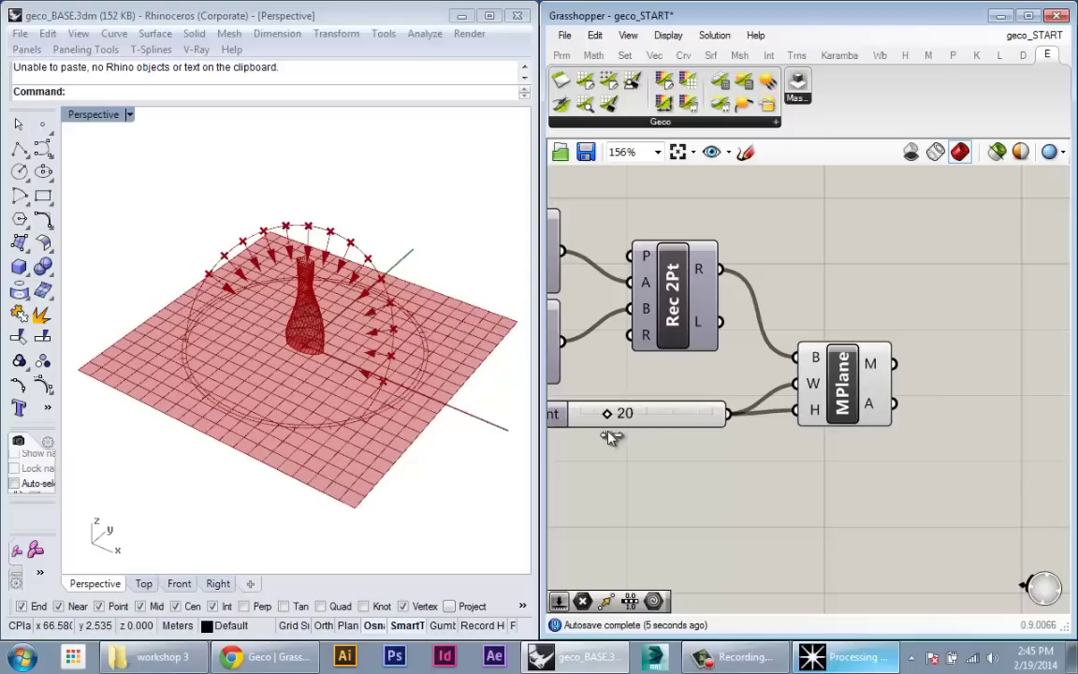
Turn the mesh edge preview back off
{"action": "left_click", "coordinate": [629, 35]}
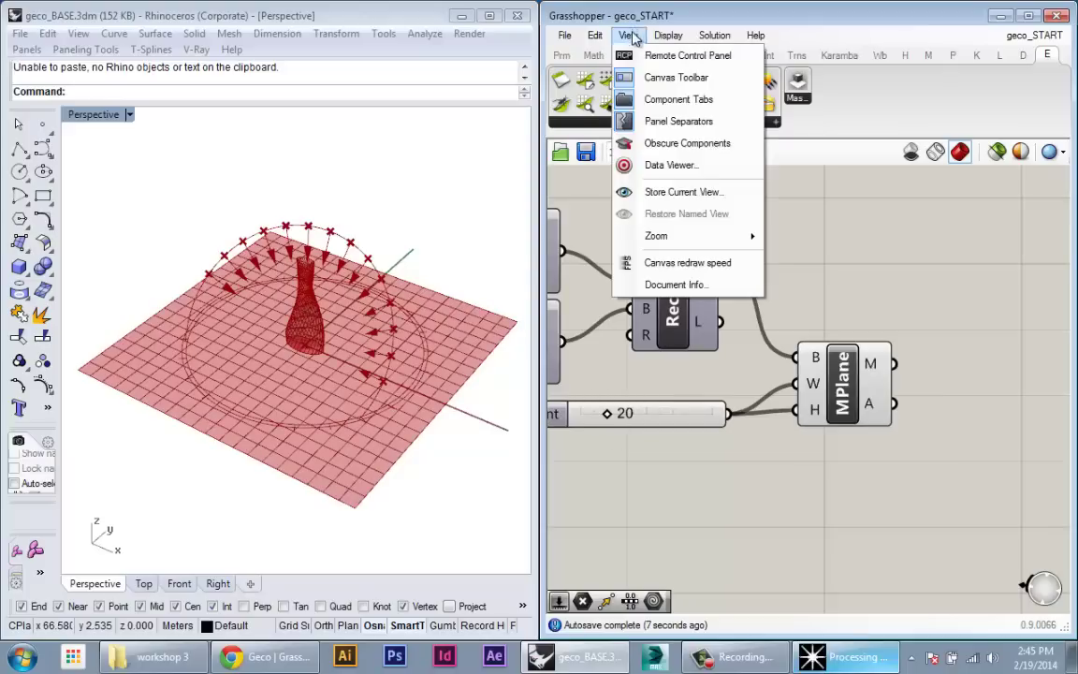
{"action": "mouse_move", "coordinate": [666, 35]}
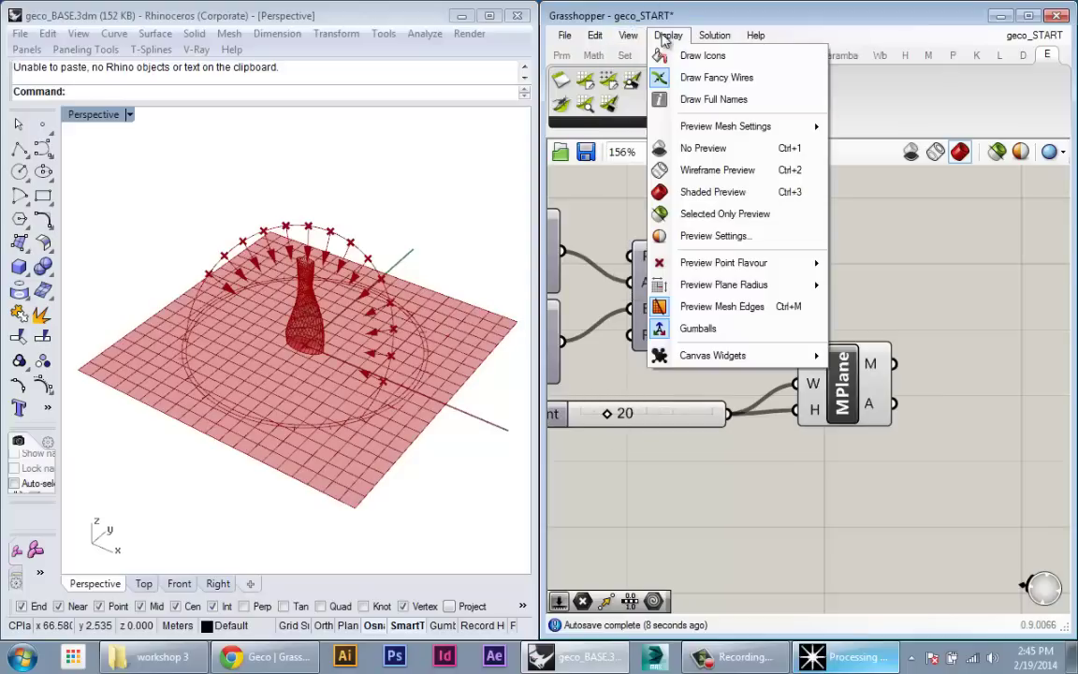
{"action": "left_click", "coordinate": [694, 307]}
{"action": "right_click_drag", "start_coordinate": [746, 346], "coordinate": [704, 346]}
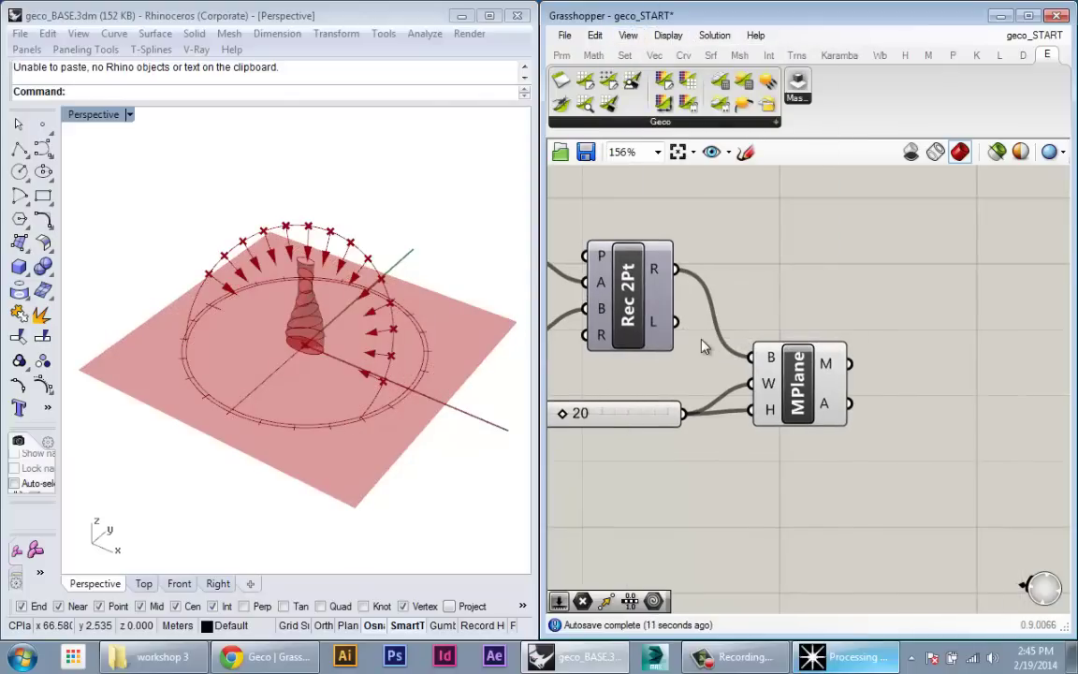
Add a Mesh Edges component above the Mesh Plane component
{"action": "left_click_drag", "start_coordinate": [798, 413], "coordinate": [788, 428]}
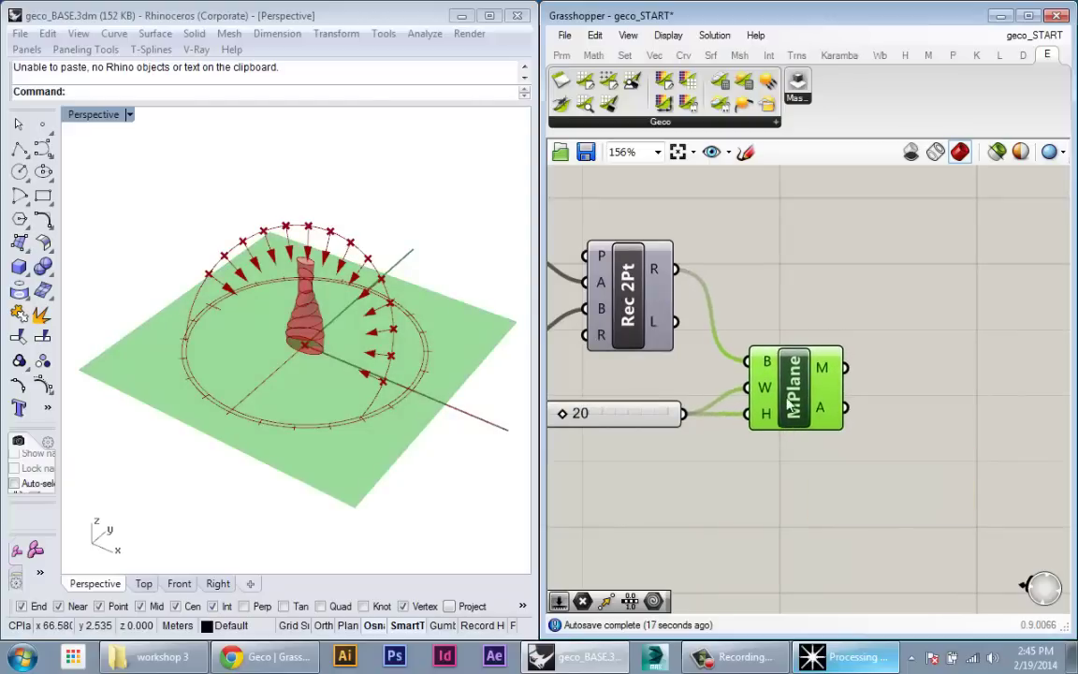
{"action": "right_click_drag", "start_coordinate": [786, 395], "coordinate": [772, 453]}
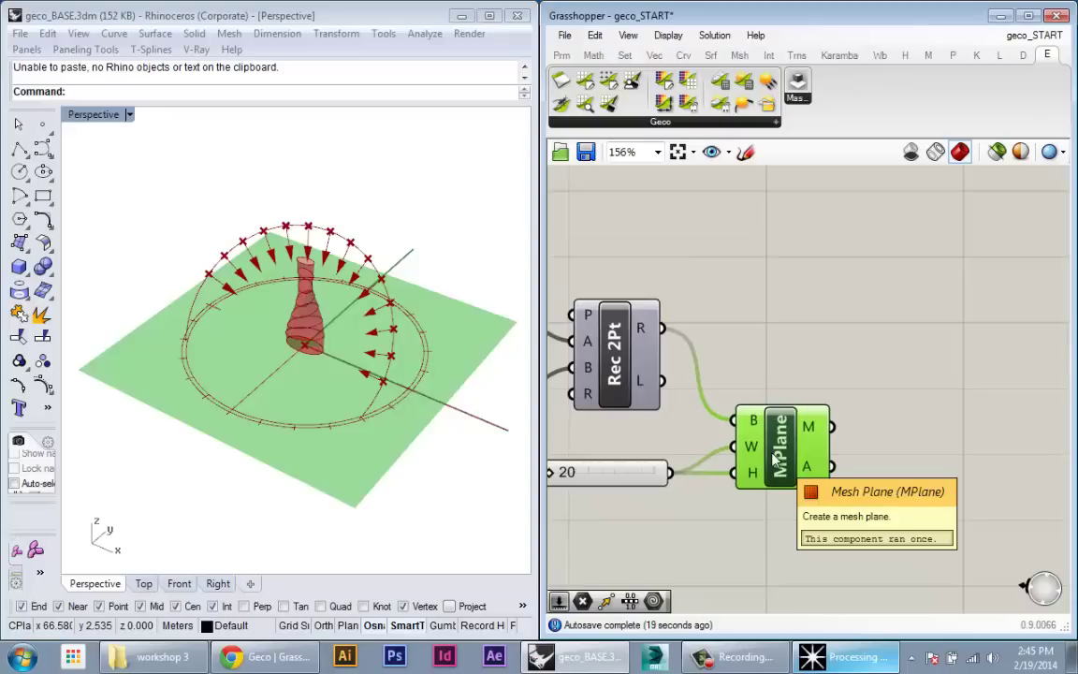
{"action": "left_click", "coordinate": [818, 385]}
{"action": "double_click", "coordinate": [758, 234]}
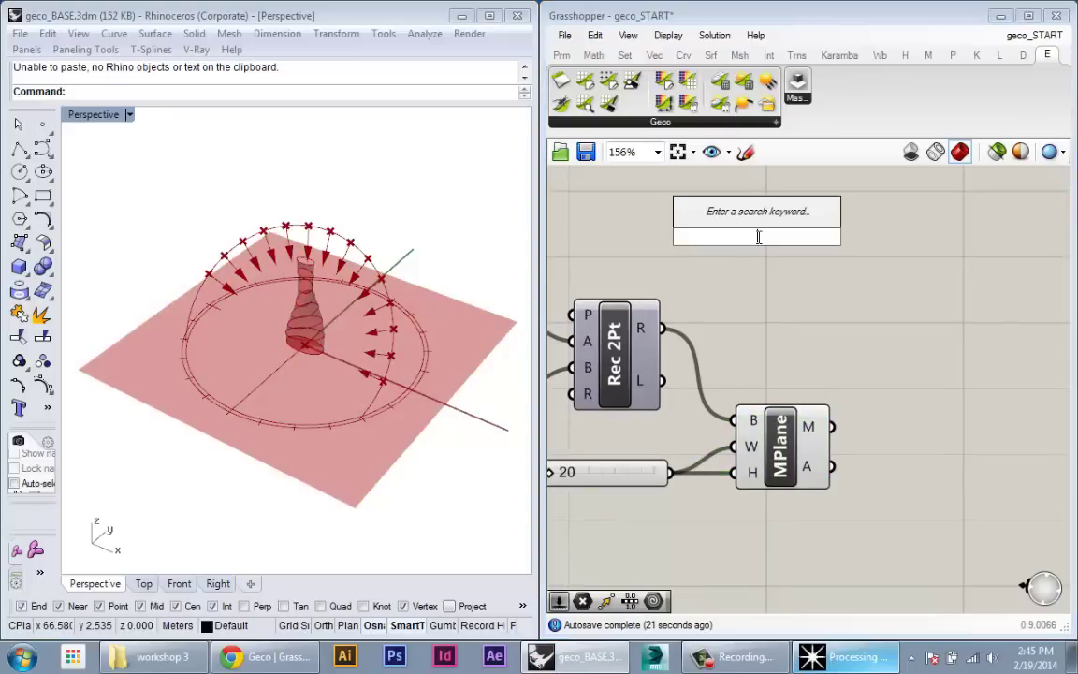
{"action": "type", "text": "ed"}
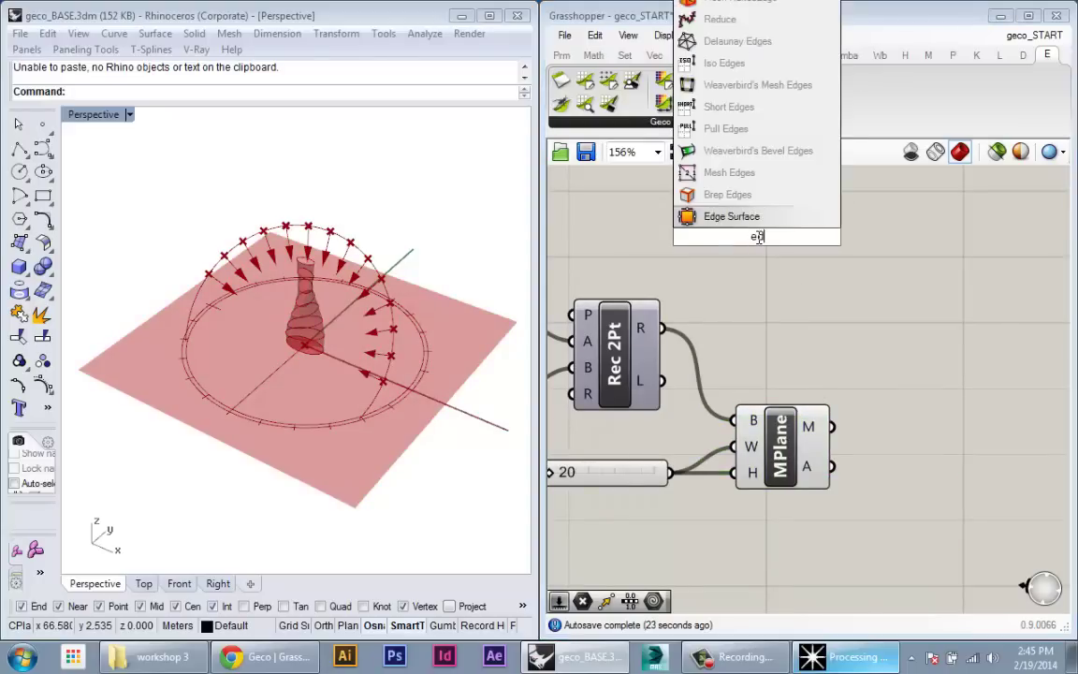
{"action": "type", "text": "ge"}
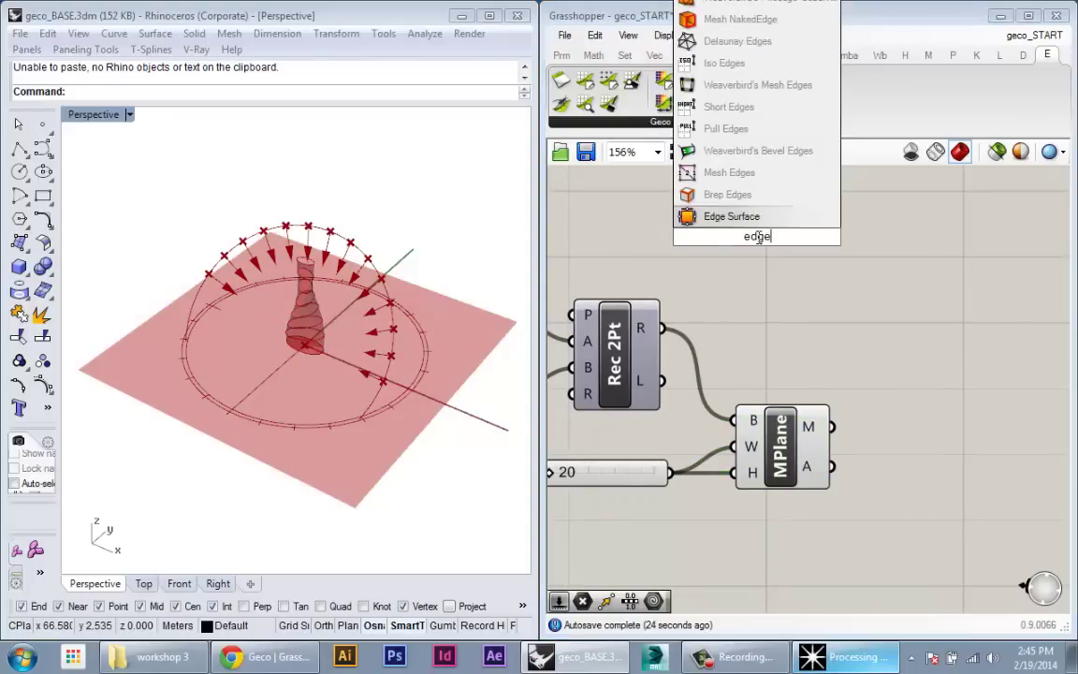
{"action": "left_click", "coordinate": [739, 181]}
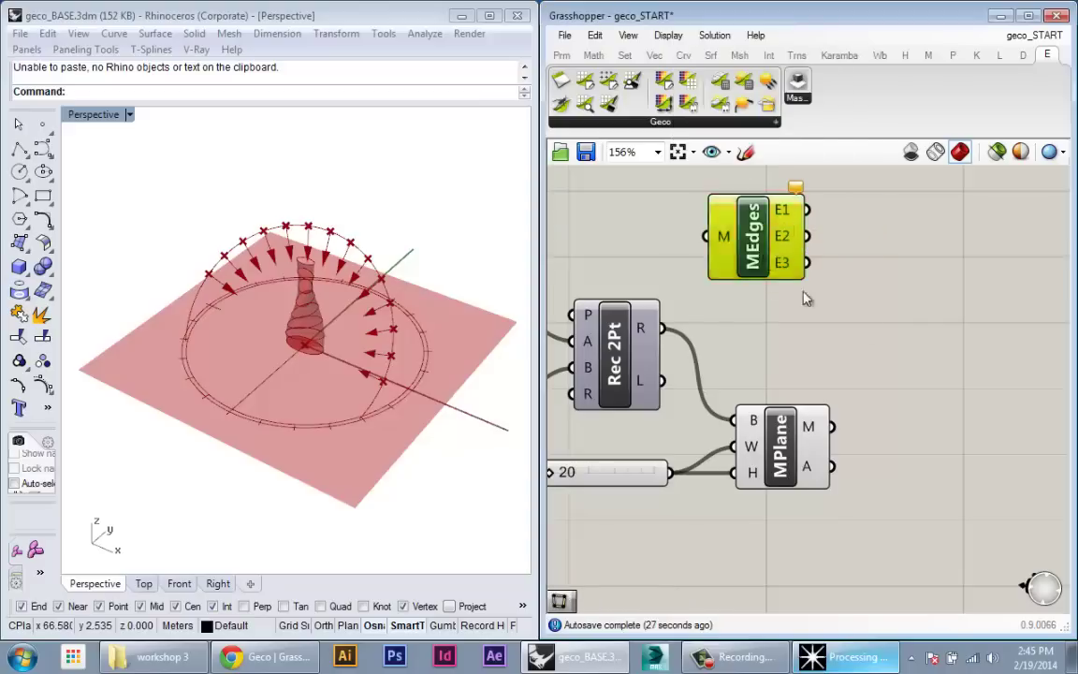
Place Mesh Edges beside the Mesh Plane and connect the Mesh Plane's M output to its M input
{"action": "left_click_drag", "start_coordinate": [759, 225], "coordinate": [889, 324]}
{"action": "left_click_drag", "start_coordinate": [845, 431], "coordinate": [839, 317]}
{"action": "left_click_drag", "start_coordinate": [906, 309], "coordinate": [920, 290]}
Reposition the Mesh Edges component directly above the Mesh Plane component
{"action": "mouse_move", "coordinate": [929, 278]}
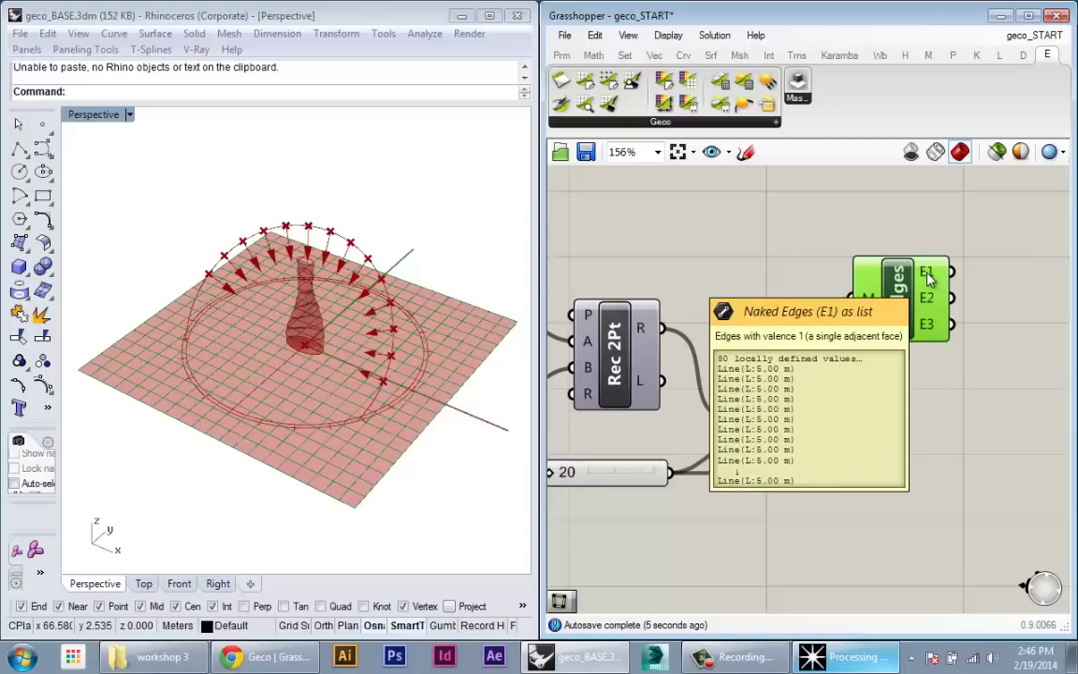
{"action": "left_click_drag", "start_coordinate": [929, 278], "coordinate": [813, 278]}
{"action": "left_click", "coordinate": [776, 397]}
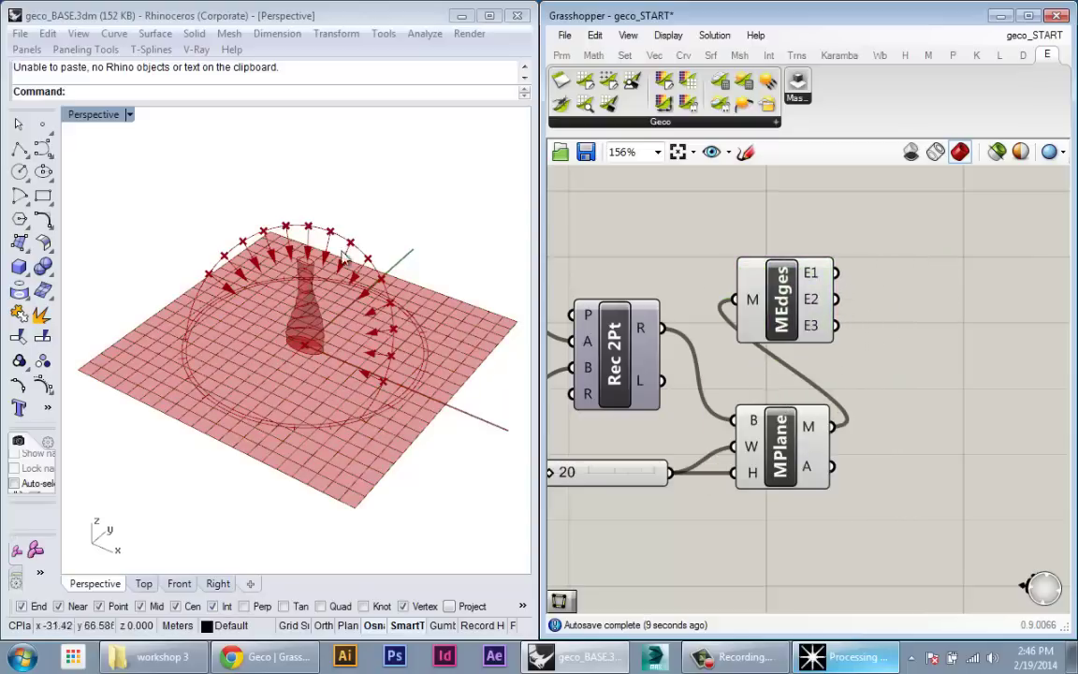
{"action": "left_click_drag", "start_coordinate": [793, 328], "coordinate": [814, 337]}
{"action": "left_click", "coordinate": [876, 463]}
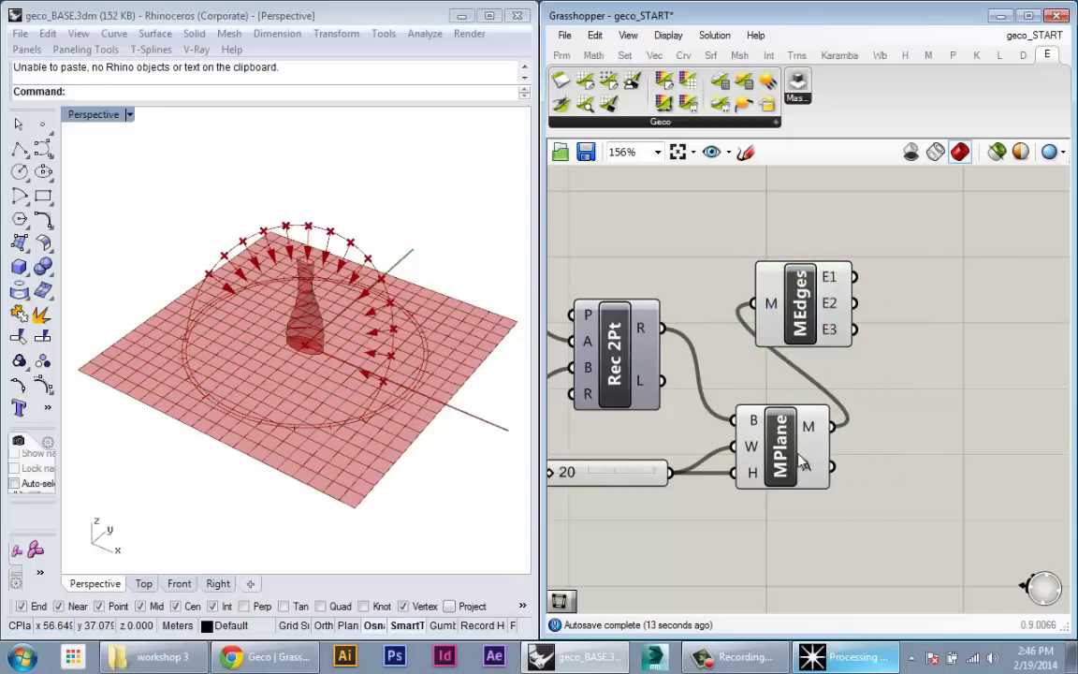
{"action": "right_click_drag", "start_coordinate": [850, 395], "coordinate": [787, 380]}
{"action": "left_click_drag", "start_coordinate": [739, 307], "coordinate": [769, 315]}
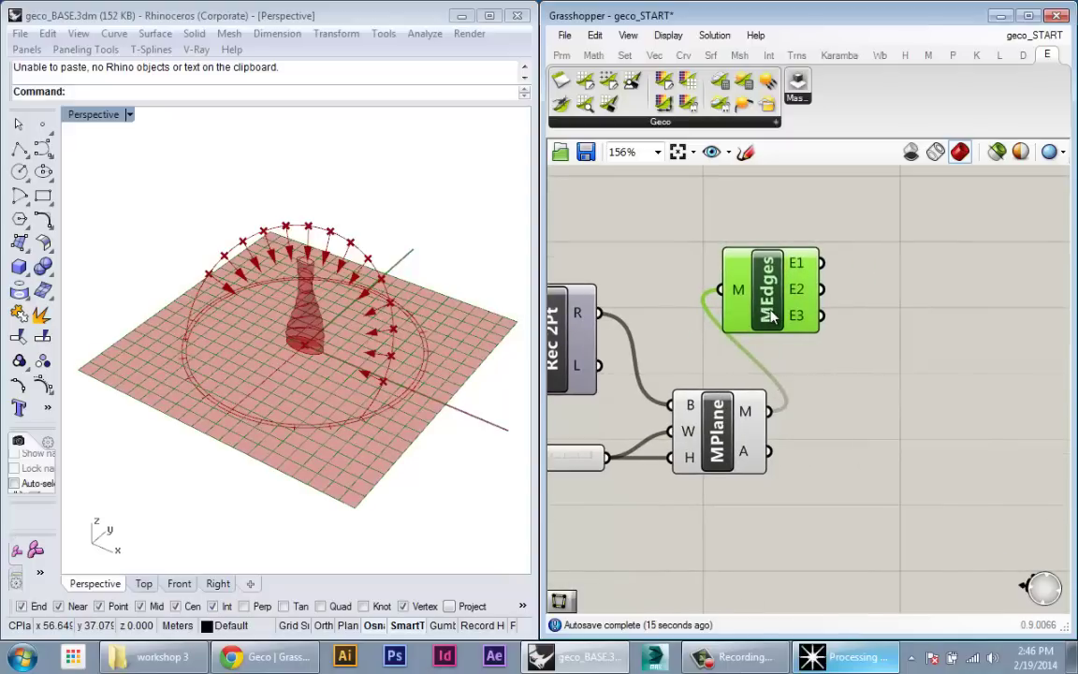
Delete the Mesh Edges component above the Mesh Plane component
{"action": "right_click_drag", "start_coordinate": [793, 341], "coordinate": [804, 373]}
{"action": "left_click_drag", "start_coordinate": [789, 345], "coordinate": [741, 353]}
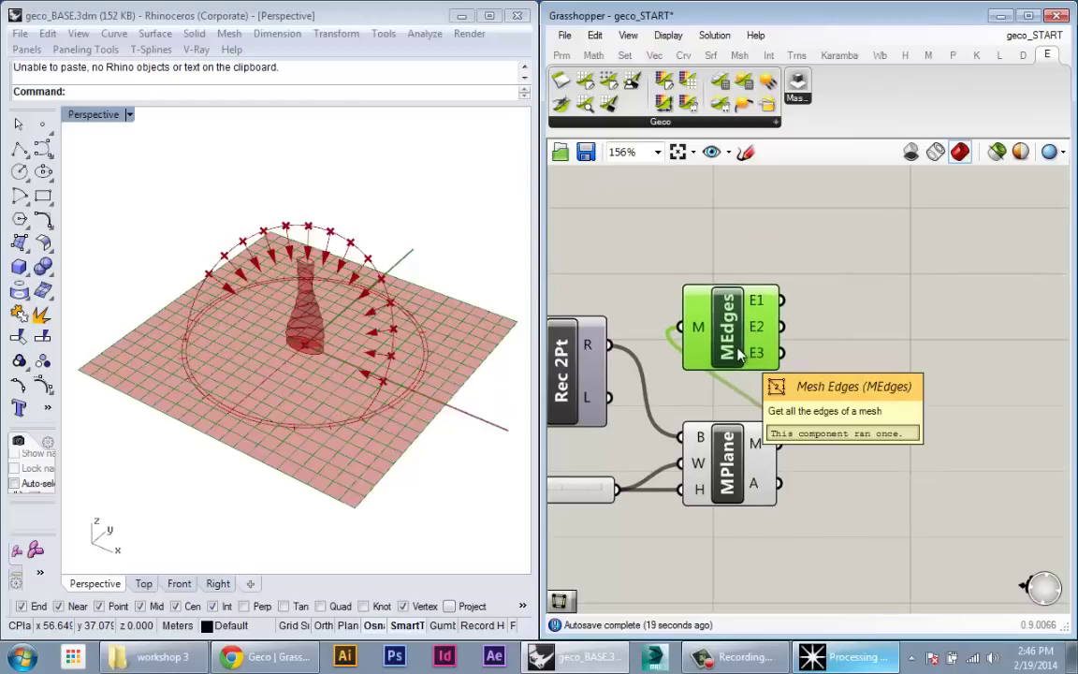
{"action": "key", "text": "Delete"}
{"action": "right_click_drag", "start_coordinate": [758, 370], "coordinate": [814, 326]}
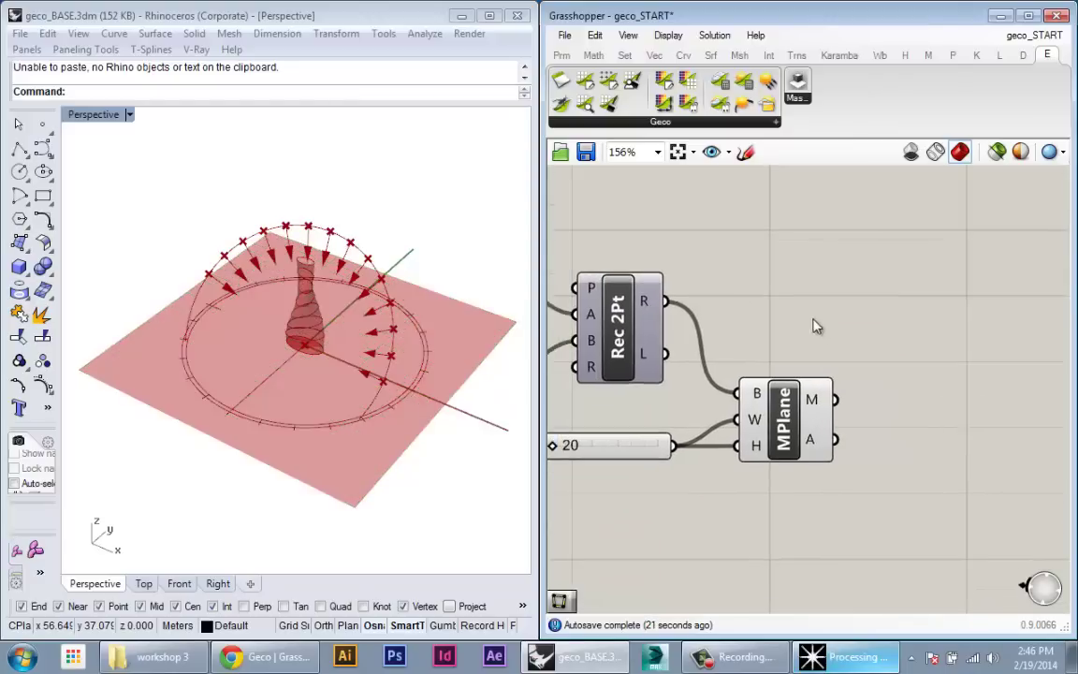
Add a mesh Exposure component below the Mesh Plane component
{"action": "right_click_drag", "start_coordinate": [225, 411], "coordinate": [210, 416]}
{"action": "right_click_drag", "start_coordinate": [758, 392], "coordinate": [763, 275]}
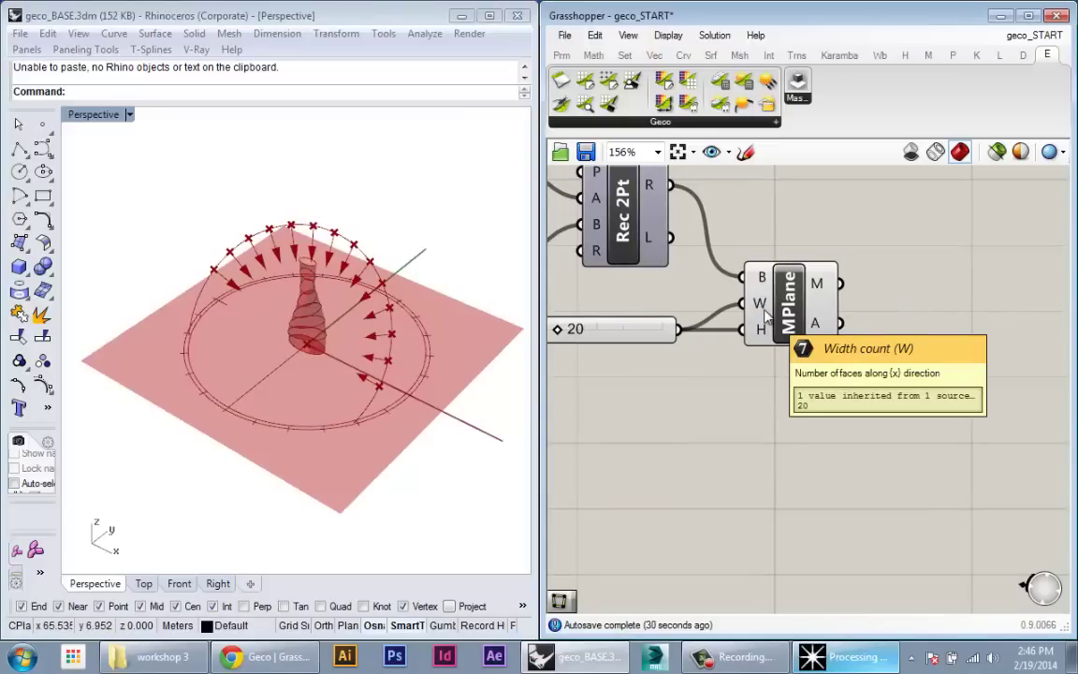
{"action": "double_click", "coordinate": [819, 487]}
{"action": "type", "text": "exposure"}
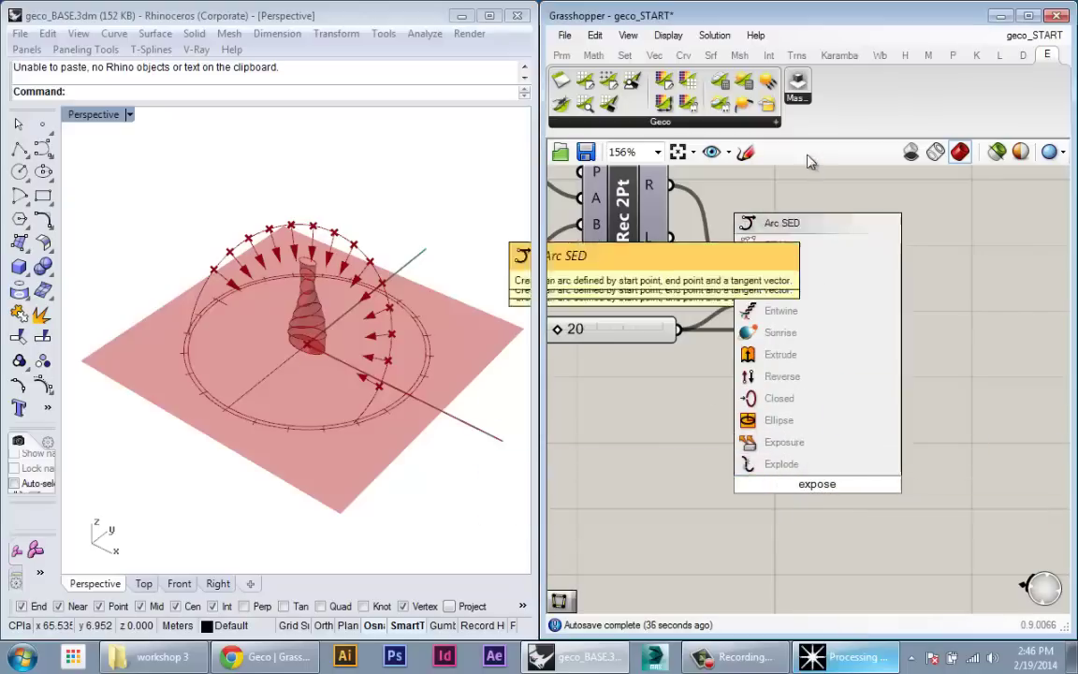
{"action": "left_click", "coordinate": [740, 56]}
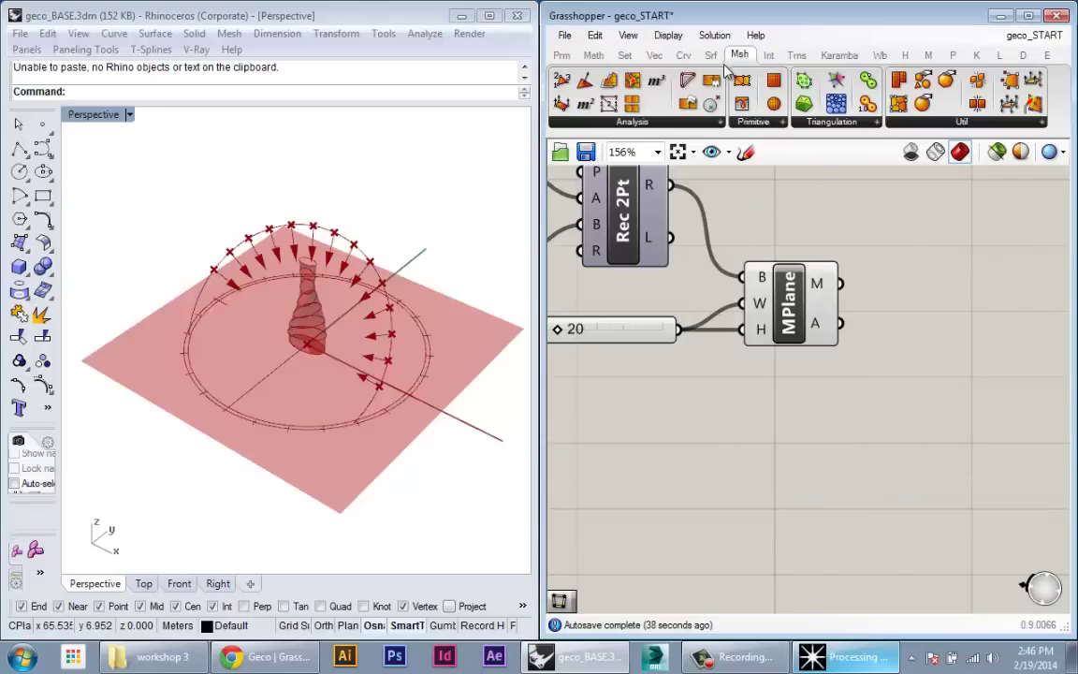
{"action": "left_click", "coordinate": [962, 121]}
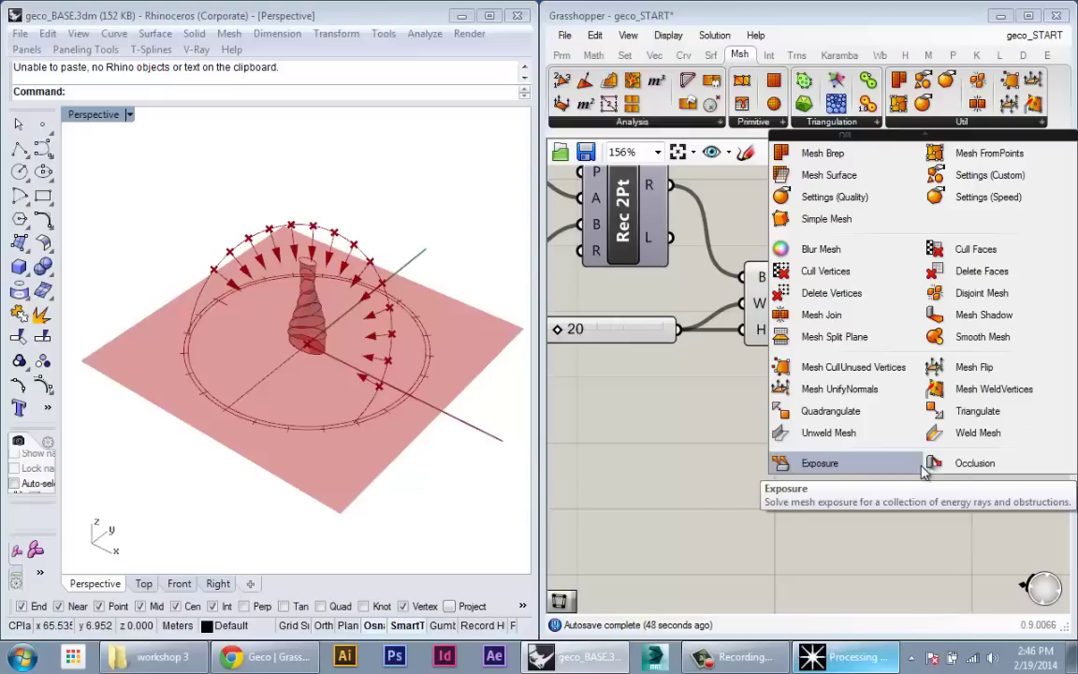
{"action": "left_click", "coordinate": [847, 466]}
{"action": "left_click", "coordinate": [776, 451]}
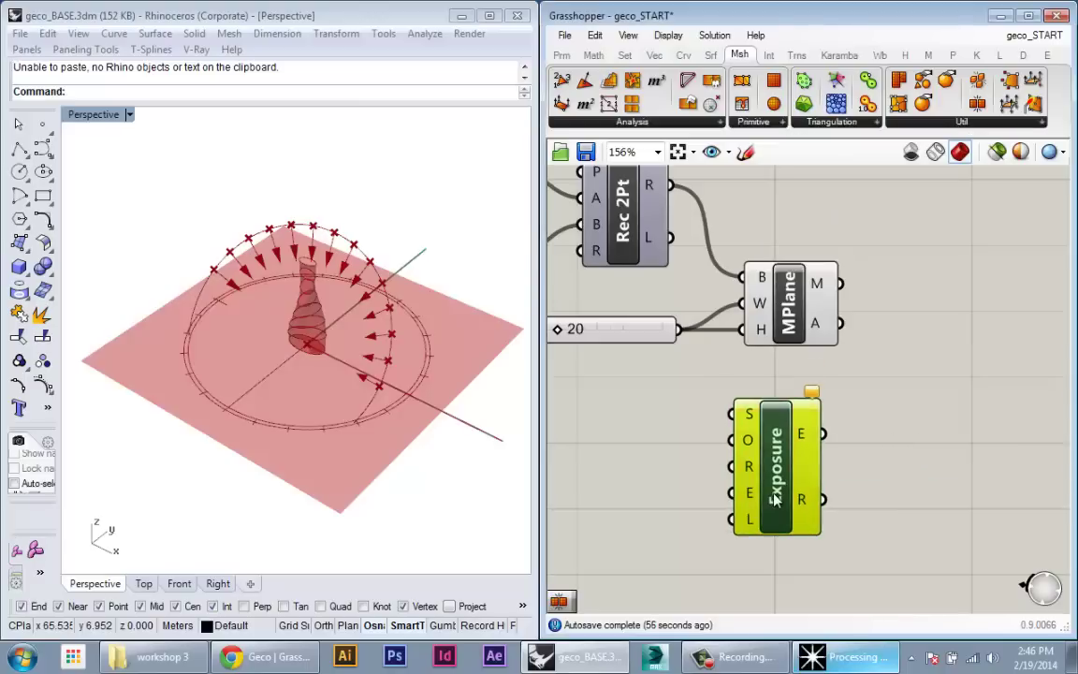
Move the Exposure component beyond and below Mesh Plane, and connect Mesh Plane's M output to its S input
{"action": "right_click_drag", "start_coordinate": [777, 450], "coordinate": [884, 438]}
{"action": "scroll", "coordinate": [1020, 477], "scroll_direction": "down", "scroll_amount": 3}
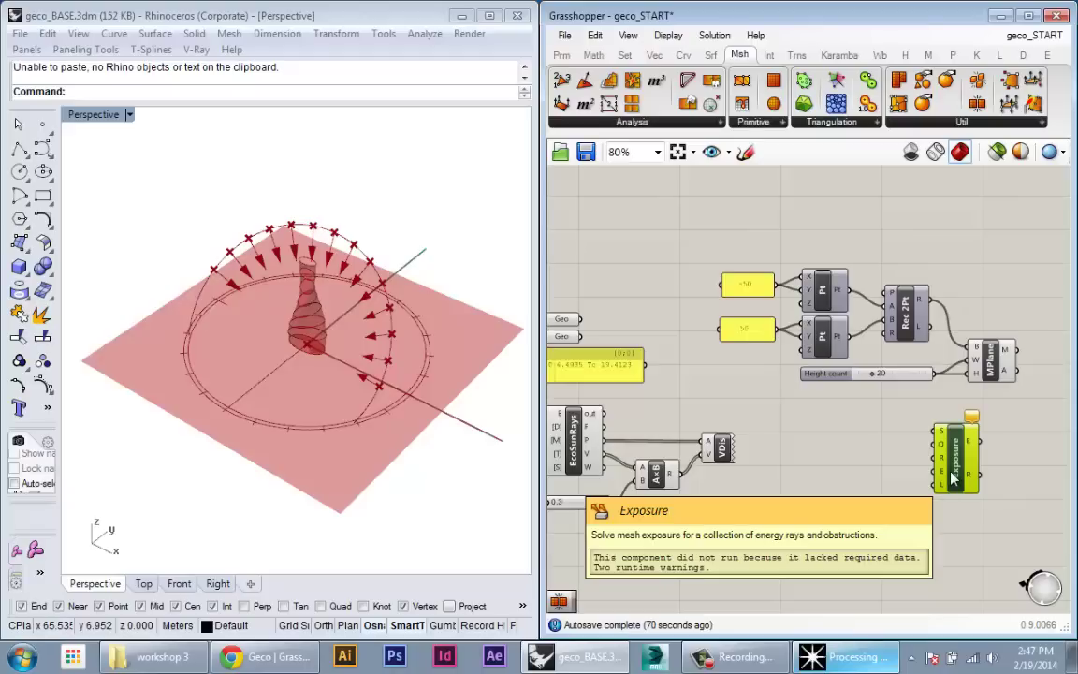
{"action": "scroll", "coordinate": [953, 477], "scroll_direction": "up", "scroll_amount": 4}
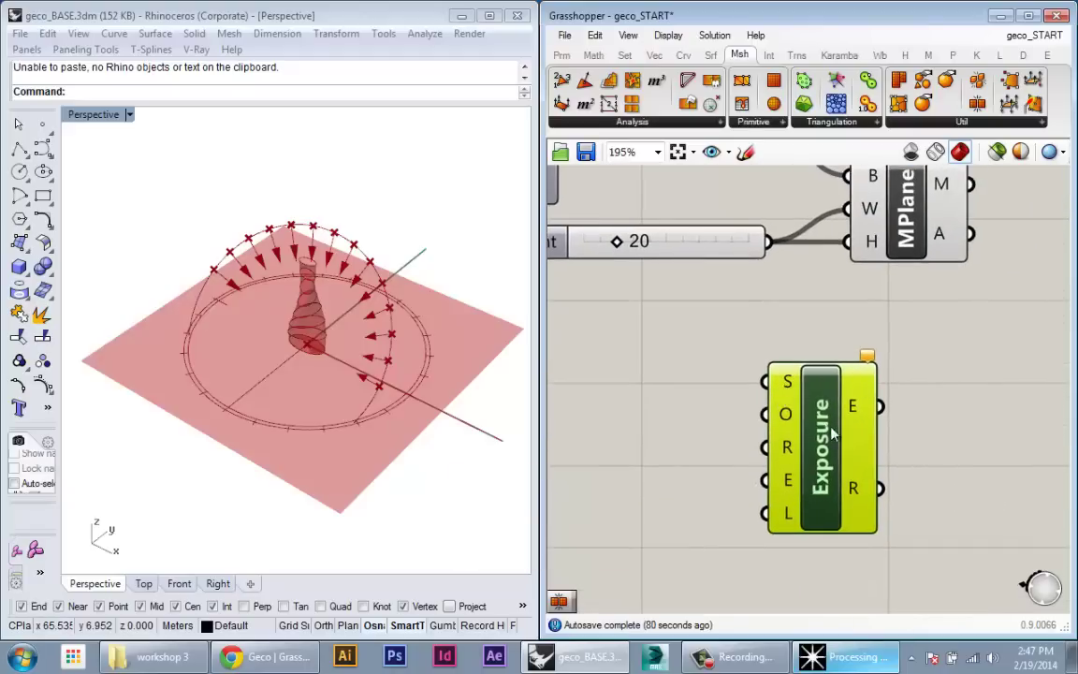
{"action": "left_click_drag", "start_coordinate": [784, 450], "coordinate": [923, 450]}
{"action": "scroll", "coordinate": [875, 450], "scroll_direction": "down", "scroll_amount": 2}
{"action": "right_click_drag", "start_coordinate": [806, 429], "coordinate": [687, 433]}
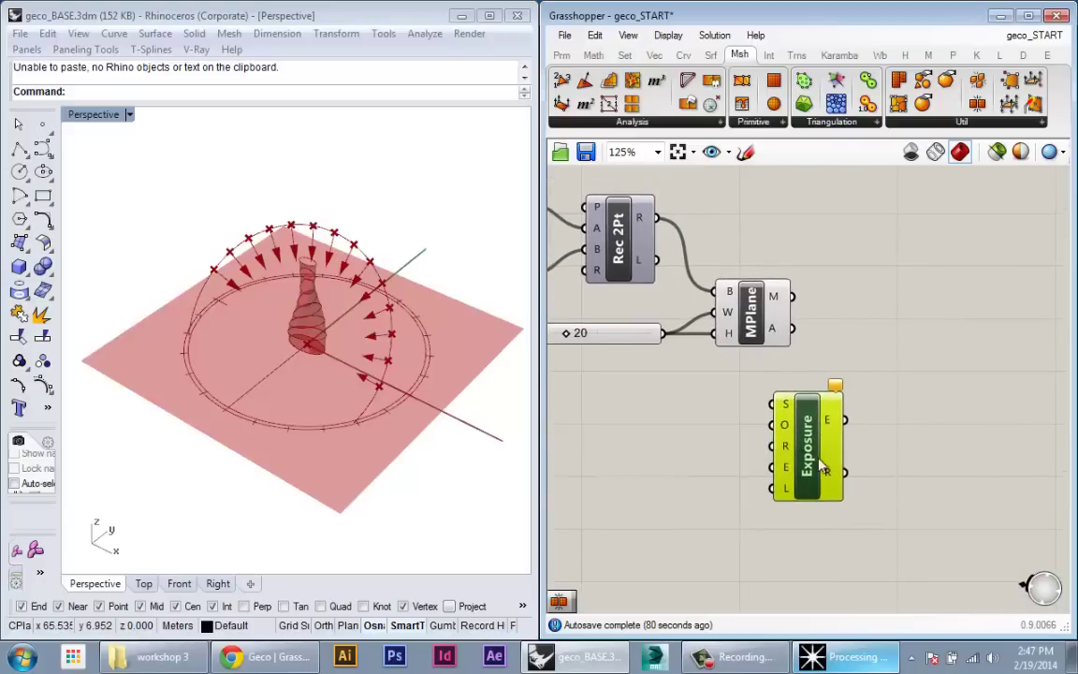
{"action": "left_click_drag", "start_coordinate": [826, 459], "coordinate": [898, 452]}
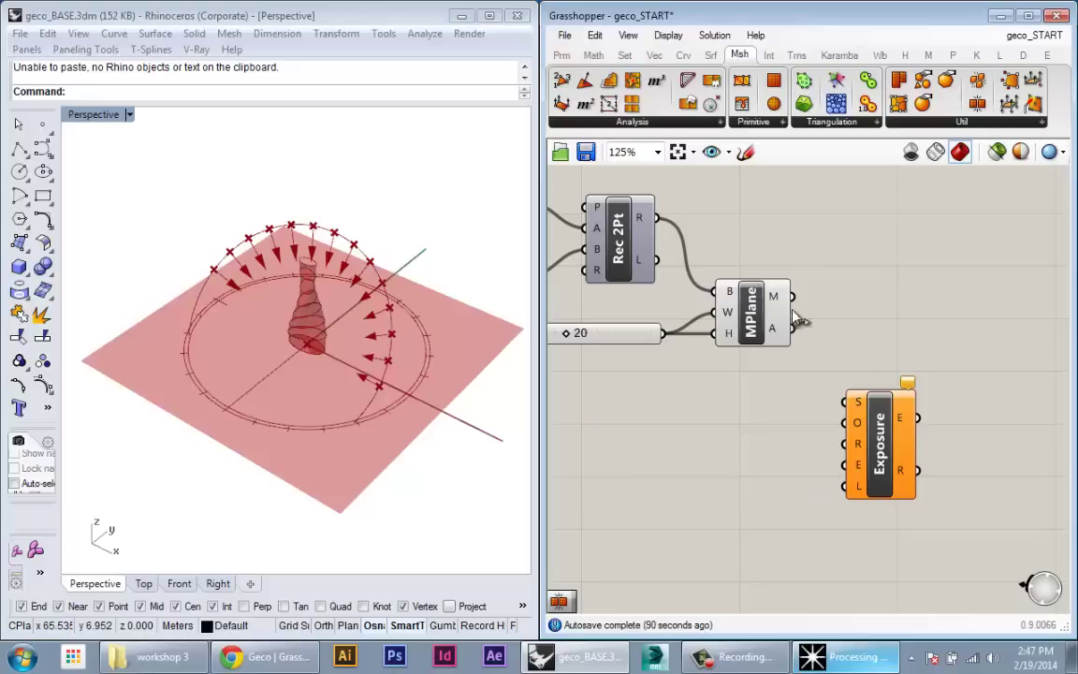
{"action": "left_click_drag", "start_coordinate": [778, 297], "coordinate": [927, 410]}
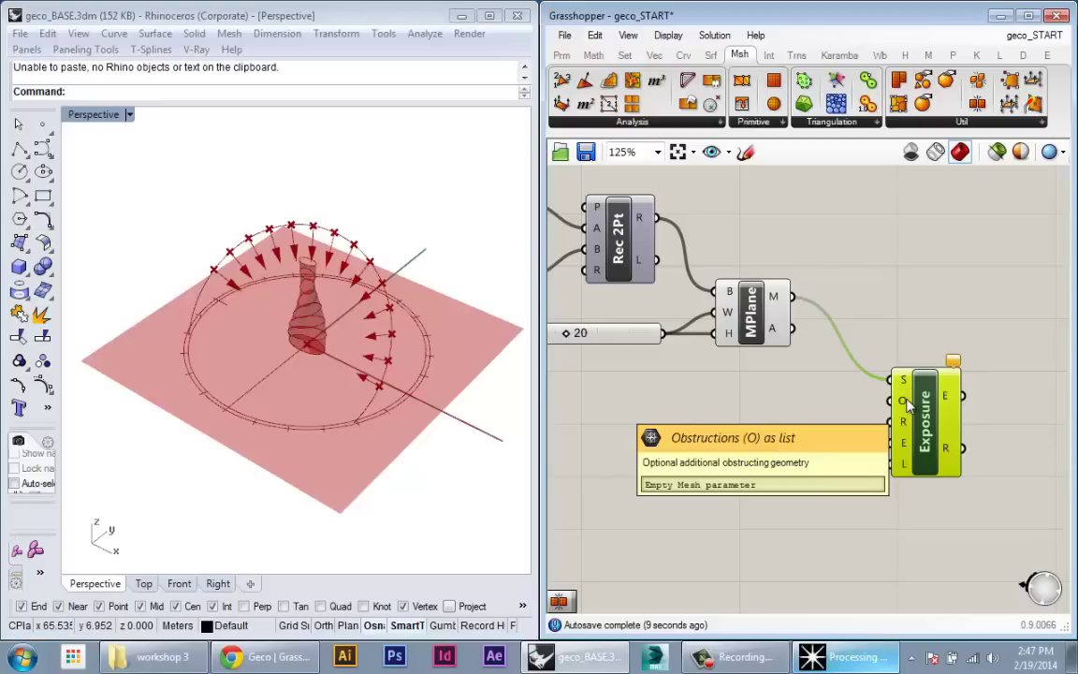
{"action": "left_click_drag", "start_coordinate": [936, 434], "coordinate": [932, 412]}
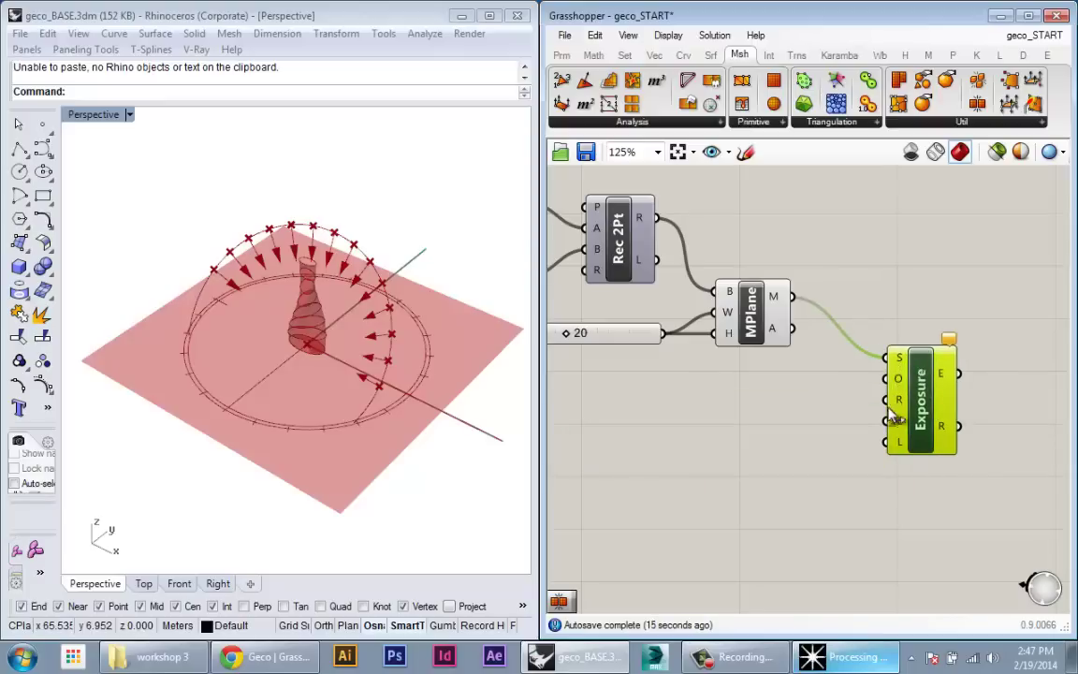
Locate the tower's Mesh Join component, highlight its mesh in the Perspective view and inspect its M output
{"action": "scroll", "coordinate": [974, 431], "scroll_direction": "down", "scroll_amount": 5}
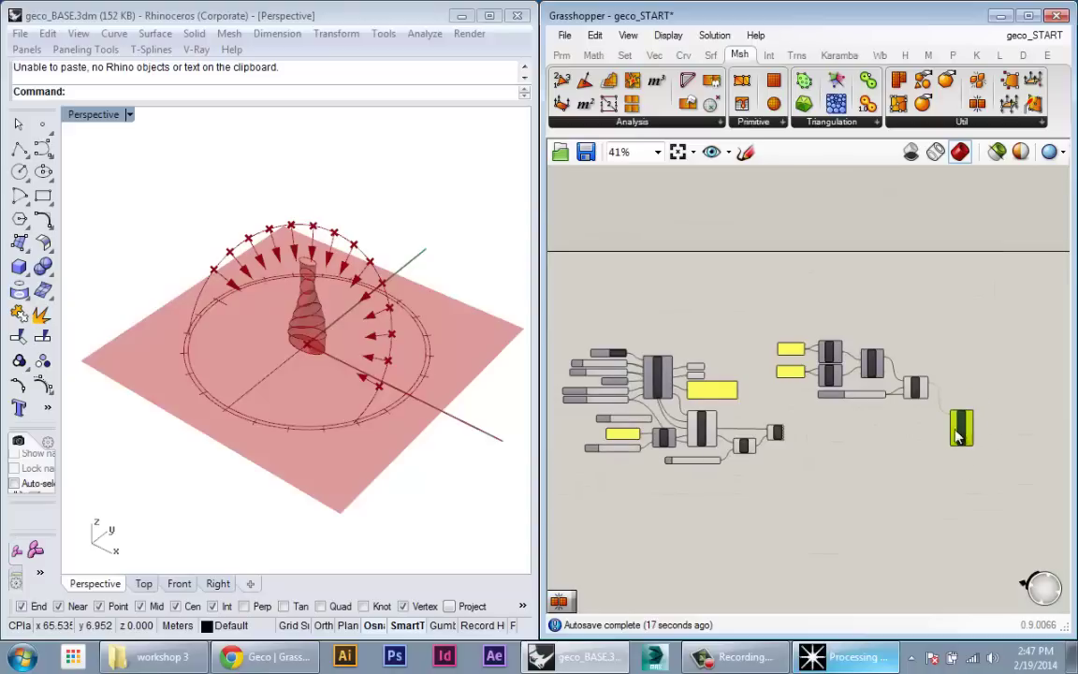
{"action": "scroll", "coordinate": [893, 465], "scroll_direction": "up", "scroll_amount": 2}
{"action": "scroll", "coordinate": [893, 465], "scroll_direction": "down", "scroll_amount": 4}
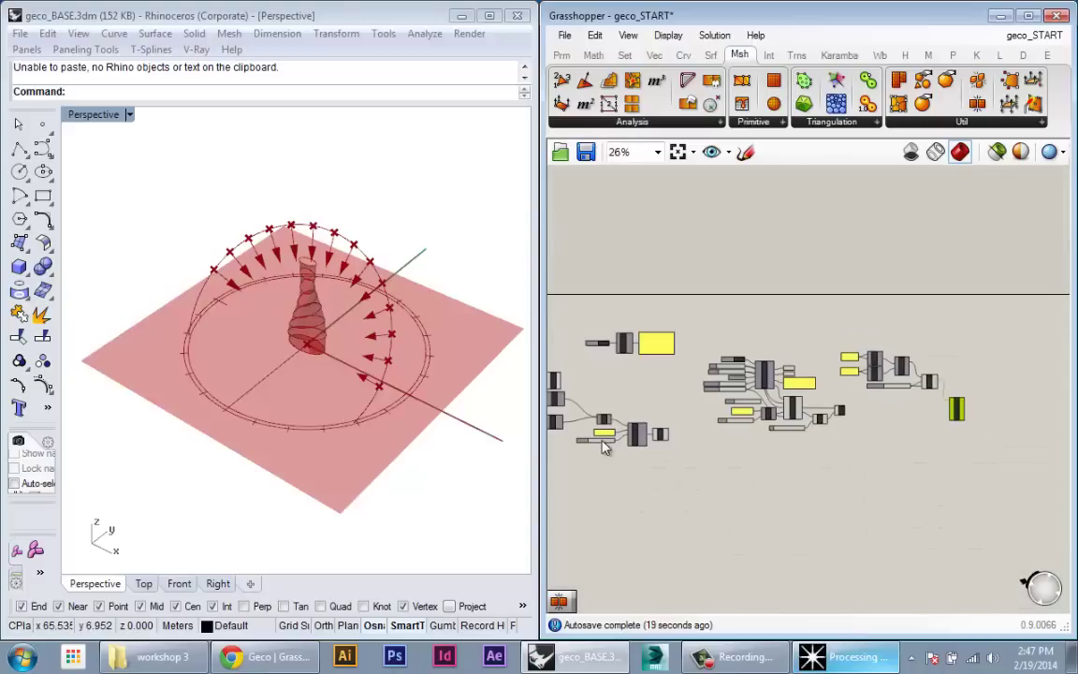
{"action": "scroll", "coordinate": [942, 426], "scroll_direction": "up", "scroll_amount": 6}
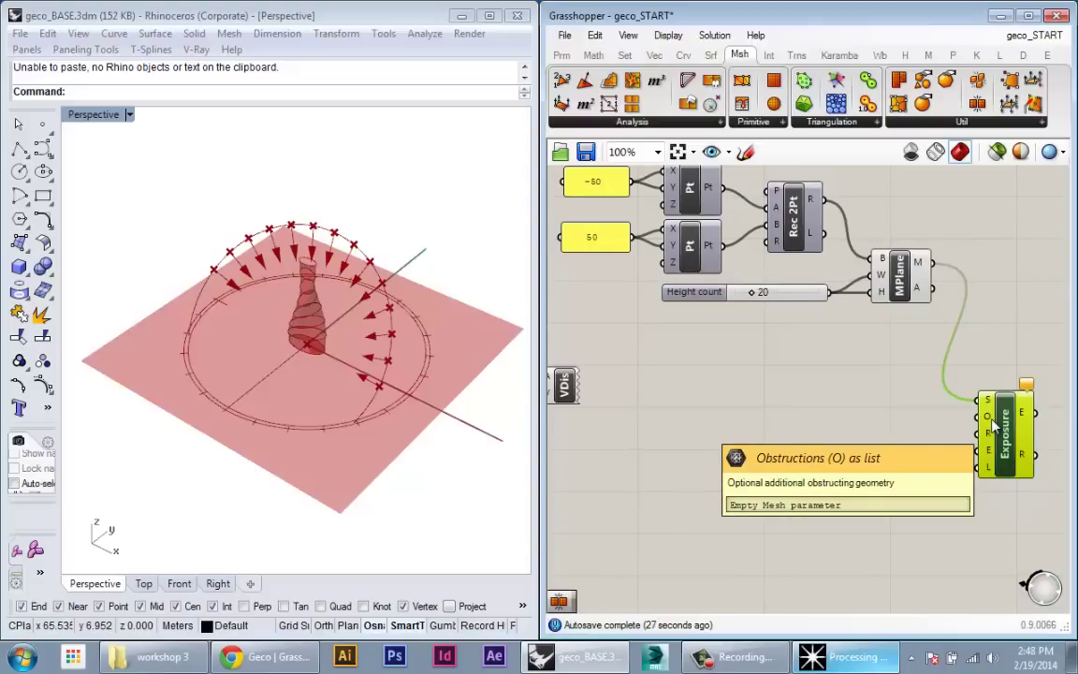
{"action": "scroll", "coordinate": [990, 335], "scroll_direction": "down", "scroll_amount": 4}
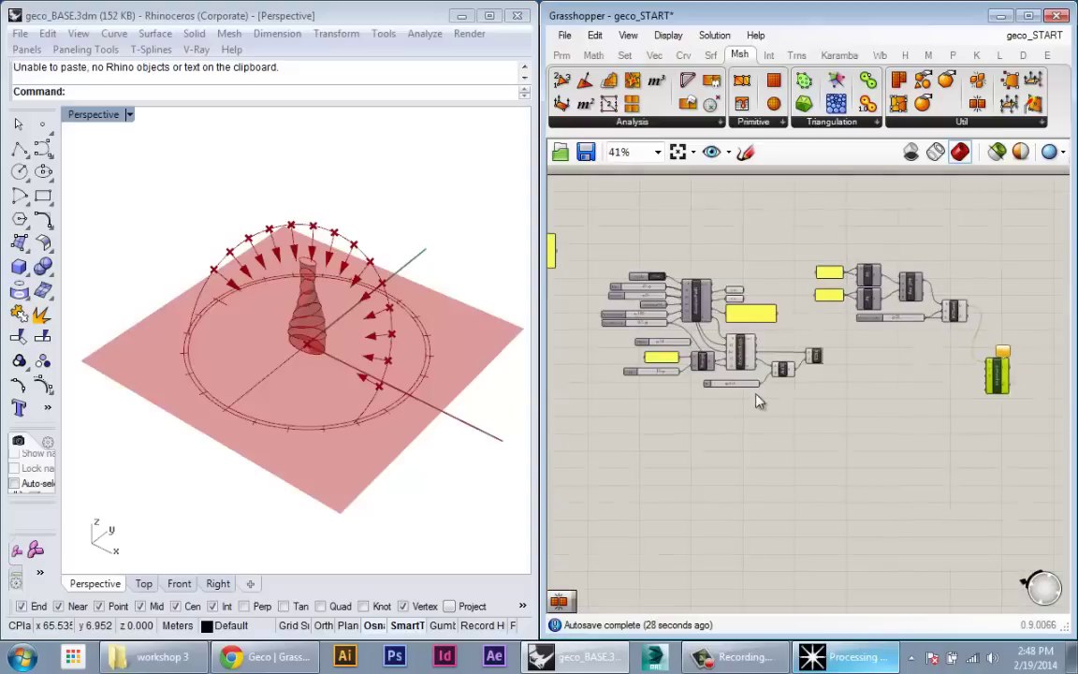
{"action": "right_click_drag", "start_coordinate": [755, 398], "coordinate": [860, 412]}
{"action": "scroll", "coordinate": [615, 401], "scroll_direction": "up", "scroll_amount": 5}
{"action": "scroll", "coordinate": [661, 443], "scroll_direction": "down", "scroll_amount": 2}
{"action": "right_click_drag", "start_coordinate": [655, 449], "coordinate": [838, 425]}
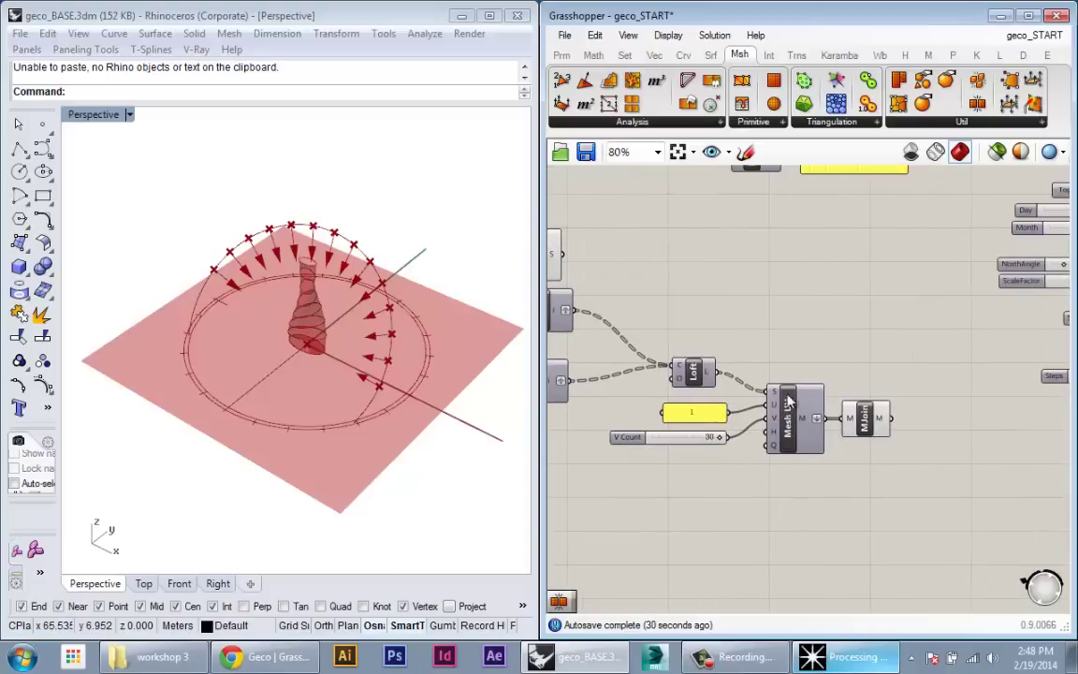
{"action": "left_click", "coordinate": [867, 421]}
{"action": "scroll", "coordinate": [313, 365], "scroll_direction": "up", "scroll_amount": 3}
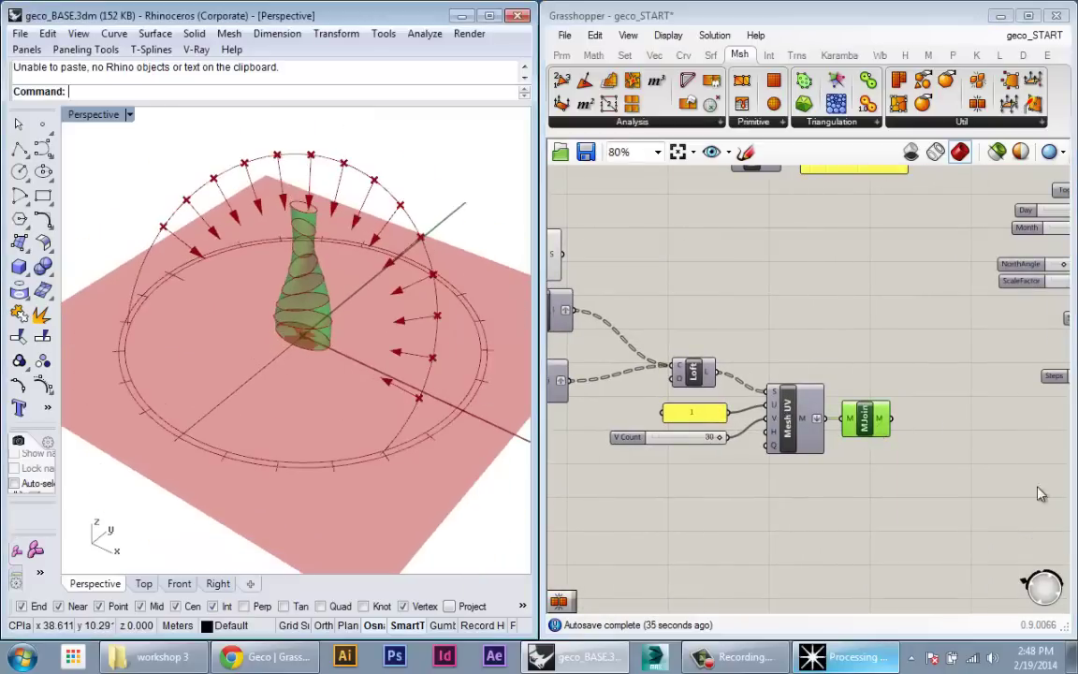
{"action": "mouse_move", "coordinate": [884, 426]}
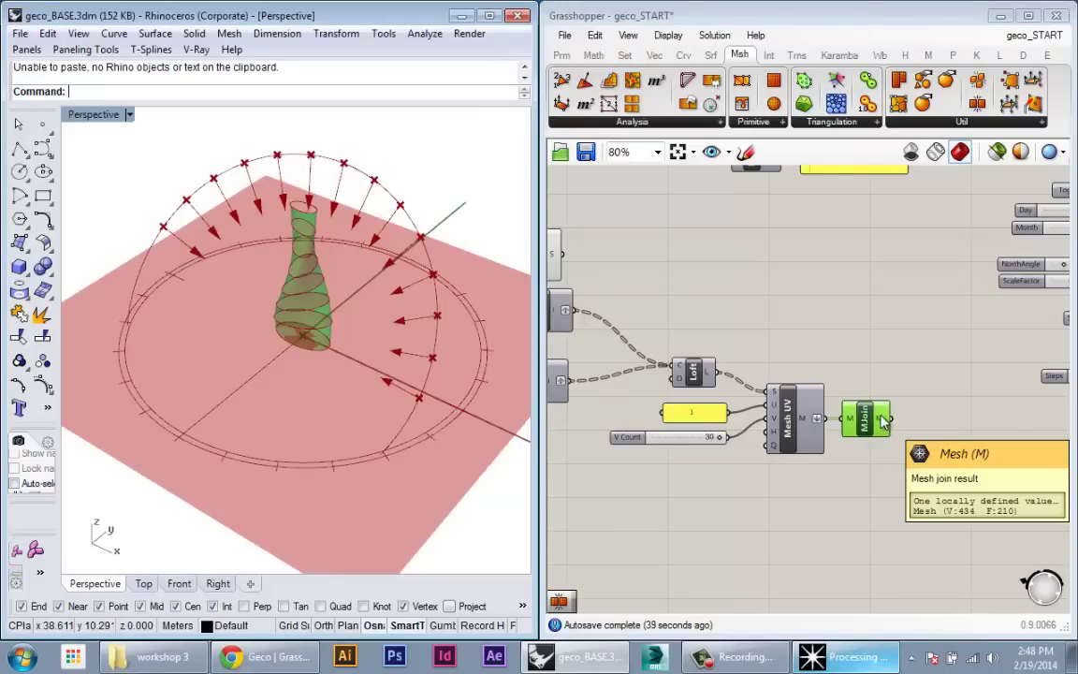
{"action": "right_click_drag", "start_coordinate": [142, 403], "coordinate": [171, 368]}
{"action": "scroll", "coordinate": [291, 372], "scroll_direction": "up", "scroll_amount": 5}
{"action": "scroll", "coordinate": [291, 375], "scroll_direction": "down", "scroll_amount": 4}
{"action": "right_click_drag", "start_coordinate": [296, 388], "coordinate": [294, 421], "text": "shift"}
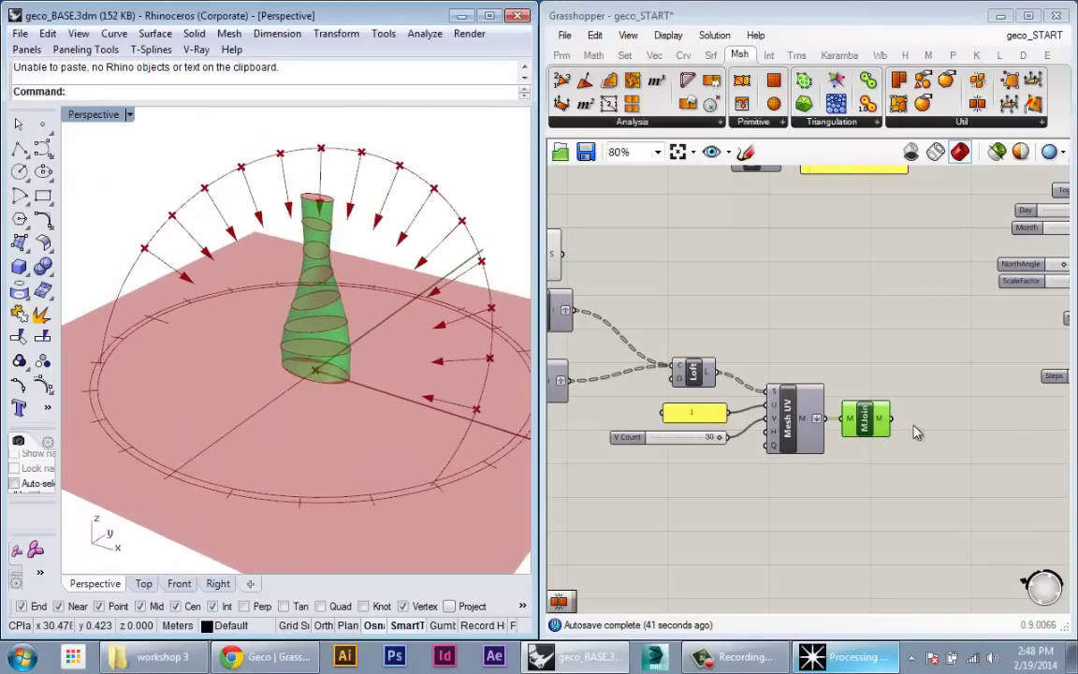
{"action": "right_click_drag", "start_coordinate": [882, 425], "coordinate": [652, 450]}
{"action": "mouse_move", "coordinate": [652, 450]}
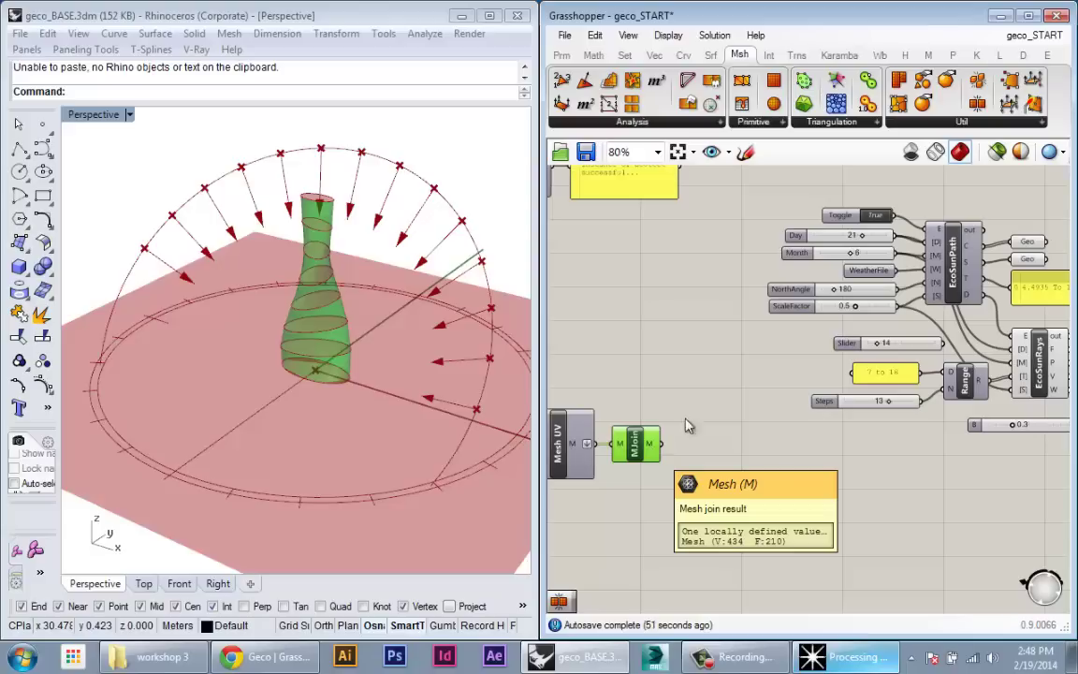
Extract the Exposure component's Obstructions (O) input as a separate parameter and place it beside the component
{"action": "right_click_drag", "start_coordinate": [688, 462], "coordinate": [584, 380]}
{"action": "scroll", "coordinate": [584, 380], "scroll_direction": "down", "scroll_amount": 2}
{"action": "right_click_drag", "start_coordinate": [806, 399], "coordinate": [655, 412]}
{"action": "scroll", "coordinate": [1060, 339], "scroll_direction": "up", "scroll_amount": 4}
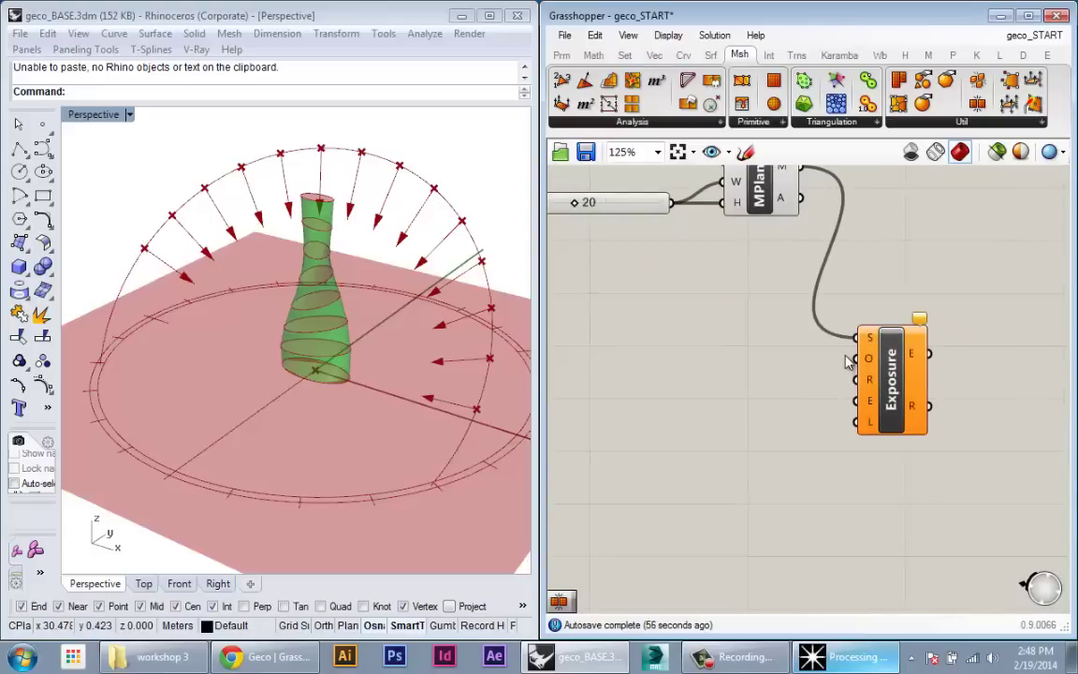
{"action": "right_click_drag", "start_coordinate": [811, 370], "coordinate": [840, 374]}
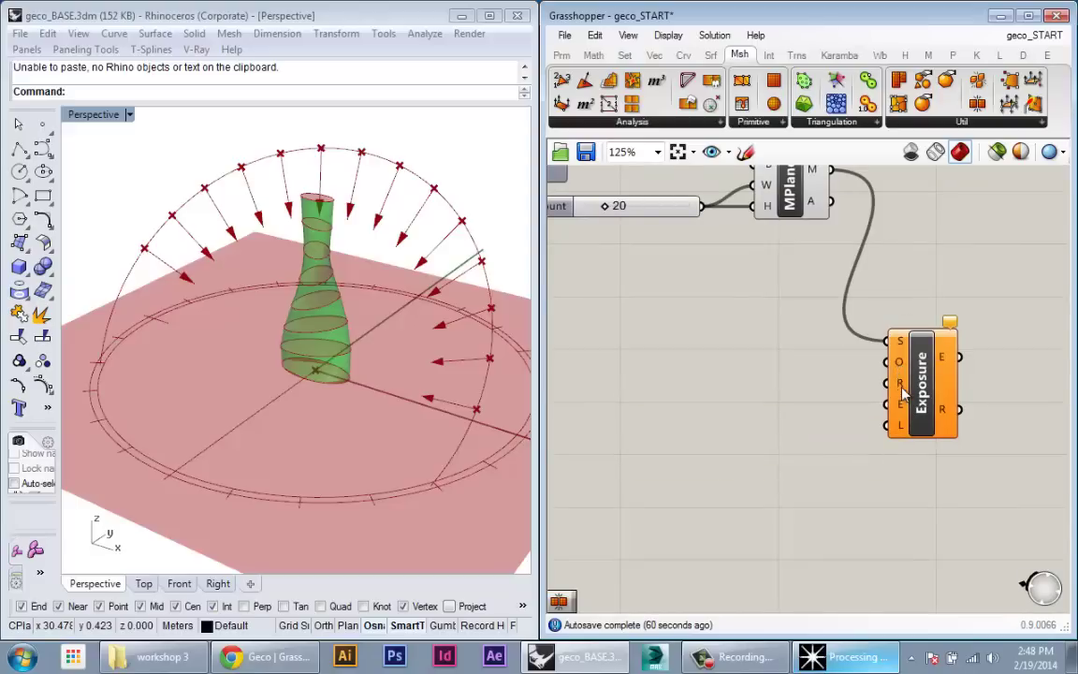
{"action": "scroll", "coordinate": [815, 355], "scroll_direction": "down", "scroll_amount": 4}
{"action": "scroll", "coordinate": [989, 395], "scroll_direction": "up", "scroll_amount": 5}
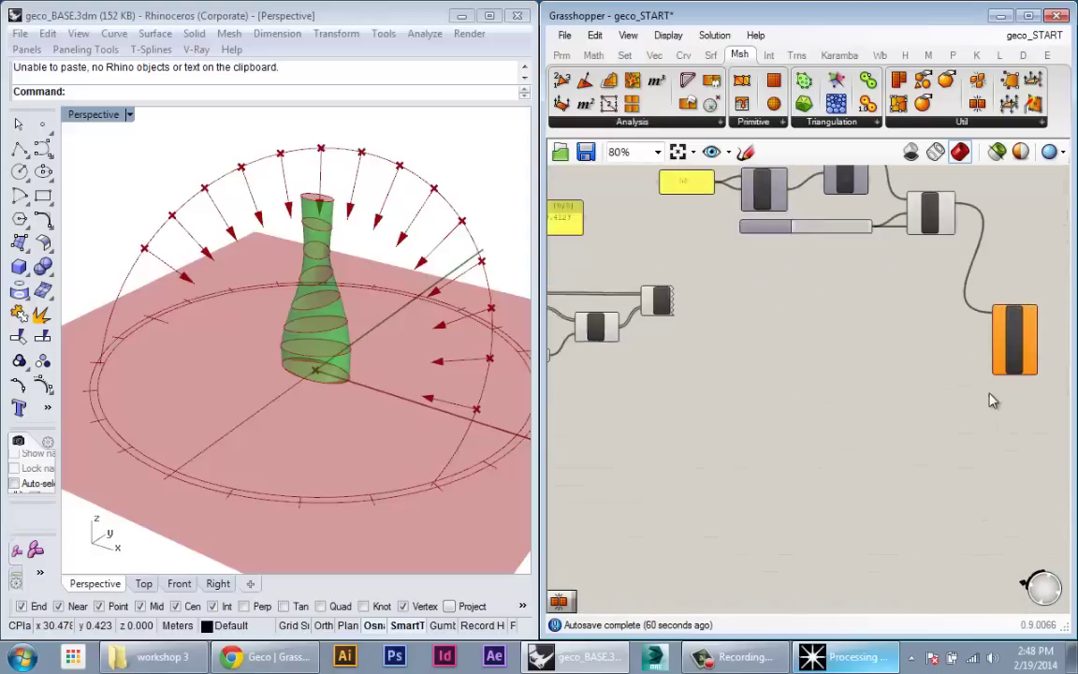
{"action": "right_click", "coordinate": [997, 302]}
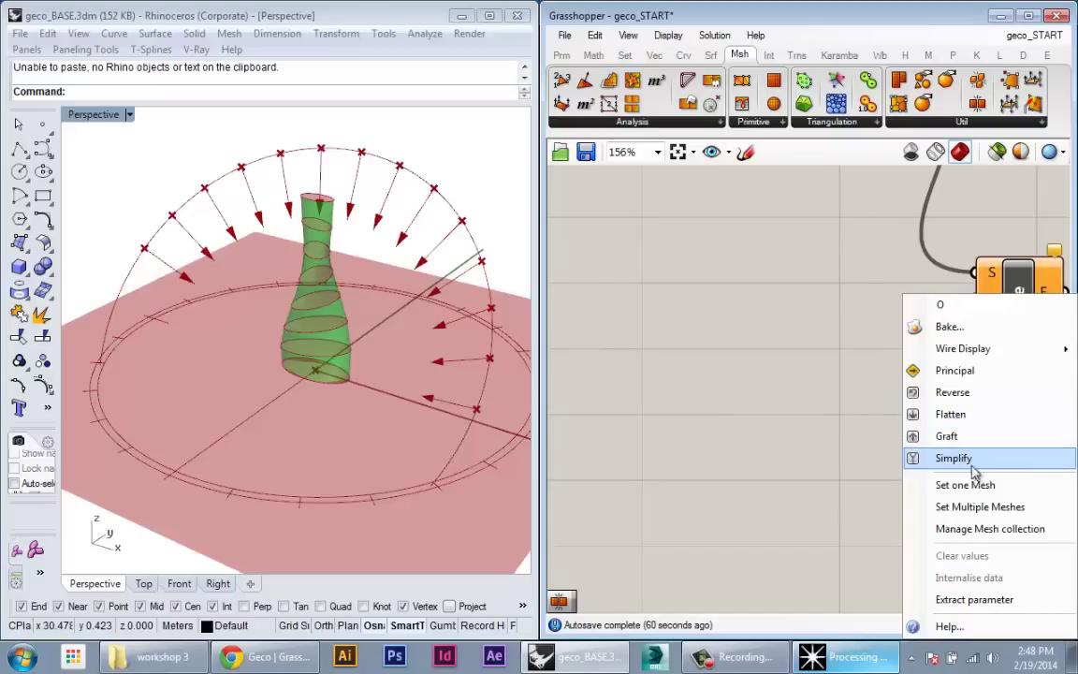
{"action": "left_click", "coordinate": [906, 357]}
{"action": "scroll", "coordinate": [906, 357], "scroll_direction": "up", "scroll_amount": 2}
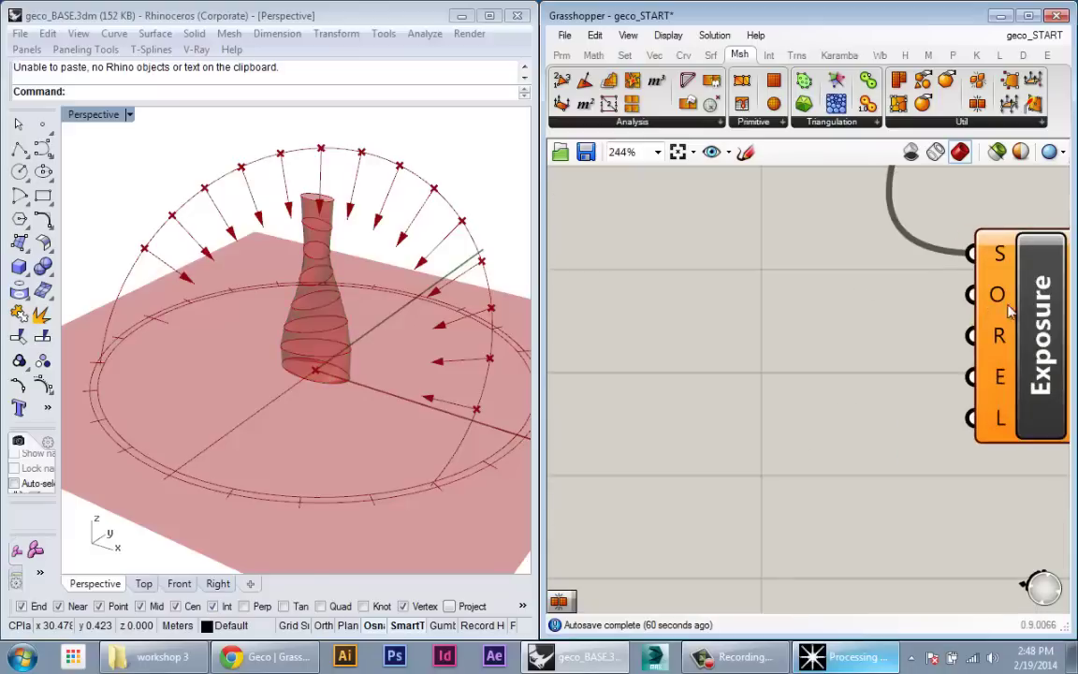
{"action": "mouse_move", "coordinate": [886, 327]}
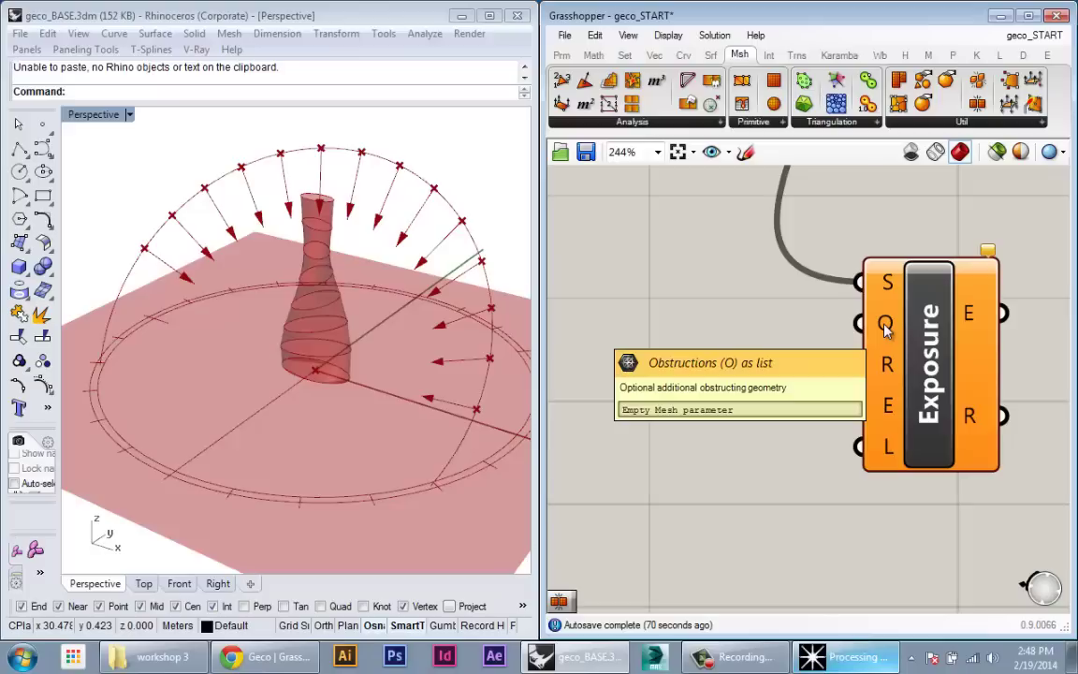
{"action": "right_click", "coordinate": [884, 325]}
{"action": "left_click", "coordinate": [807, 328]}
{"action": "right_click", "coordinate": [884, 326]}
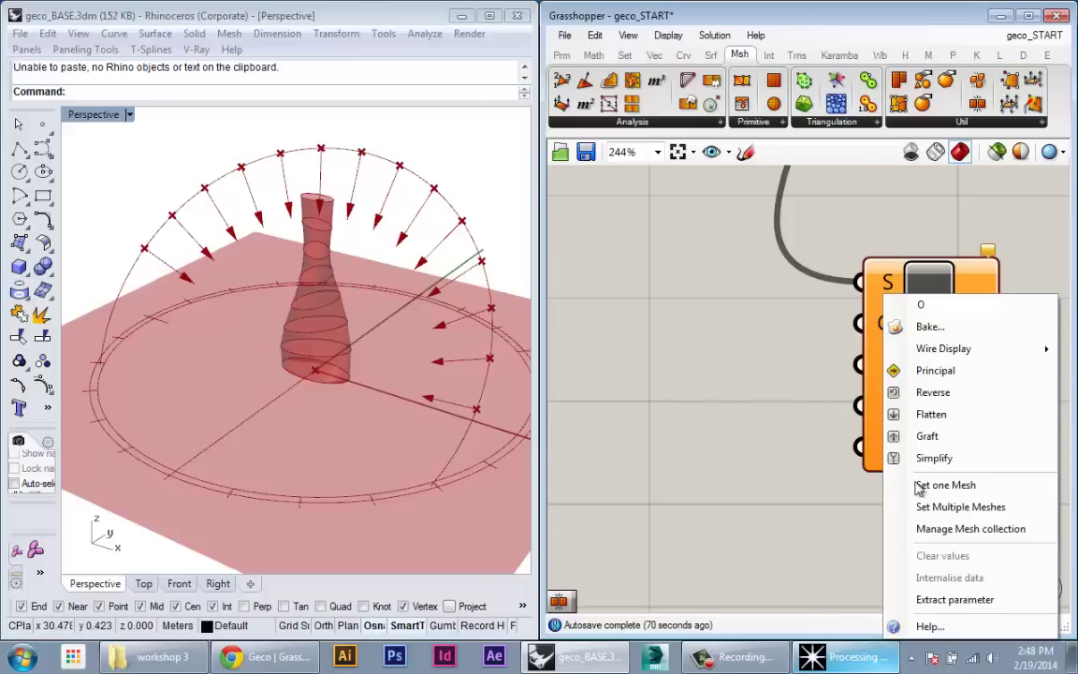
{"action": "left_click", "coordinate": [939, 600]}
{"action": "left_click_drag", "start_coordinate": [655, 325], "coordinate": [746, 325]}
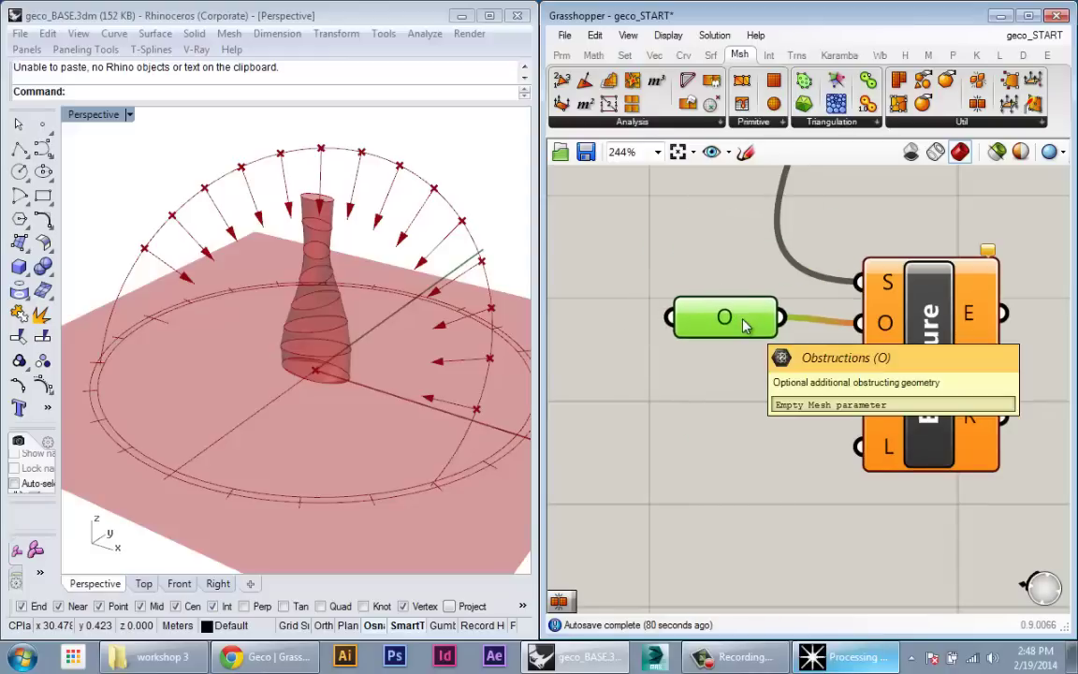
{"action": "left_click_drag", "start_coordinate": [746, 325], "coordinate": [682, 312]}
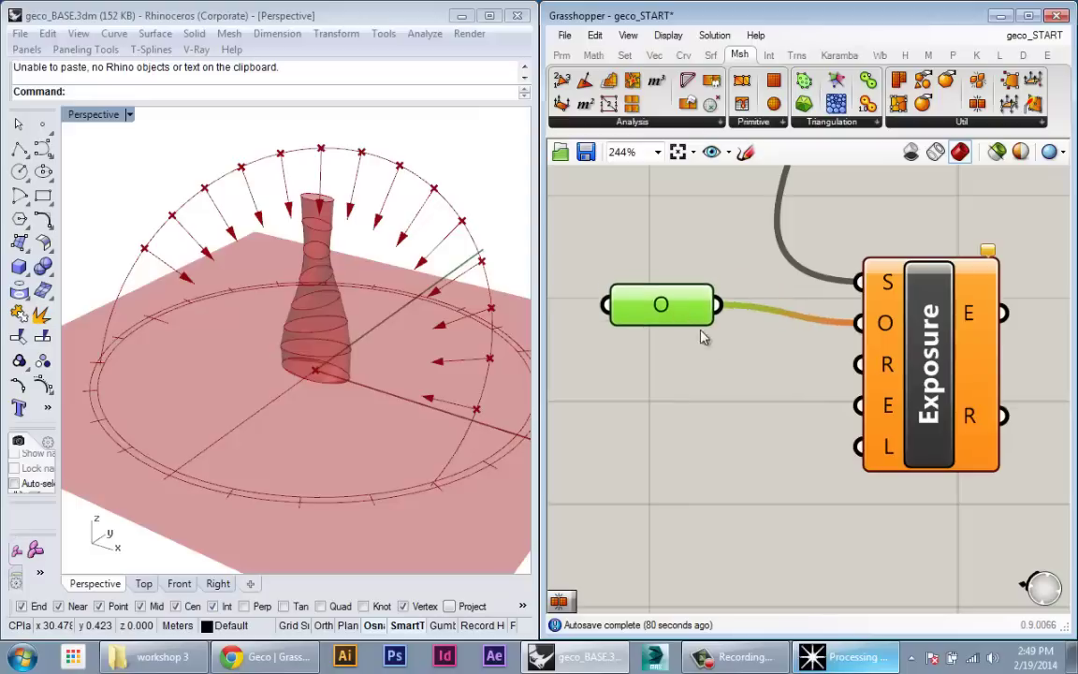
Extract the Exposure component's R and E inputs as separate parameters stacked below the O parameter
{"action": "right_click", "coordinate": [882, 364]}
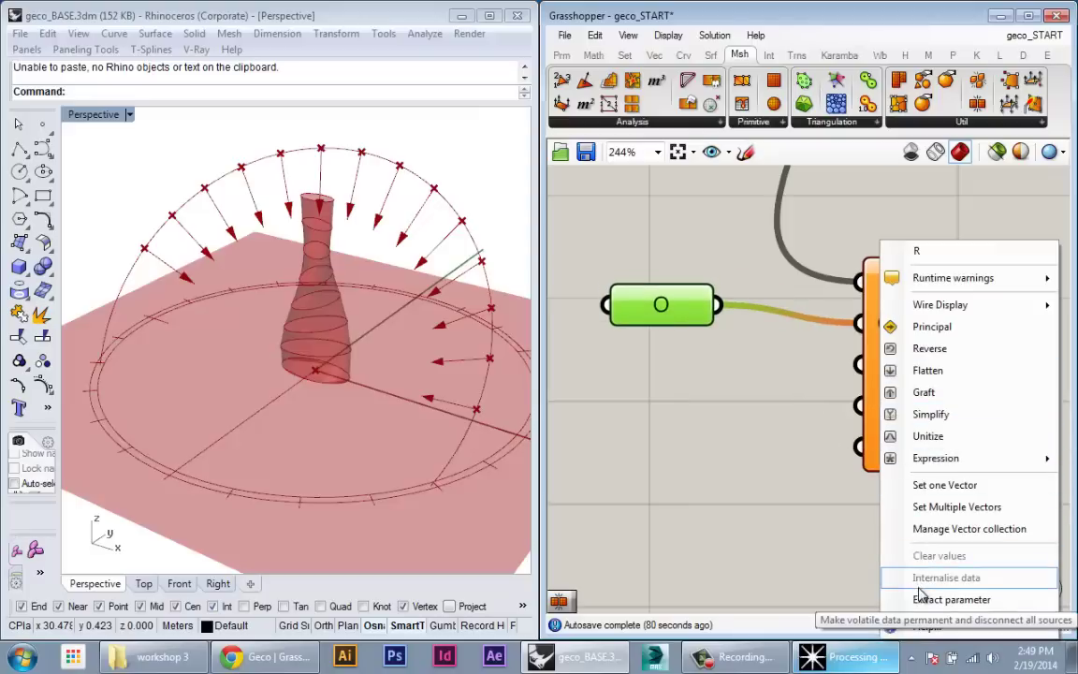
{"action": "left_click", "coordinate": [945, 599]}
{"action": "left_click_drag", "start_coordinate": [660, 379], "coordinate": [697, 372]}
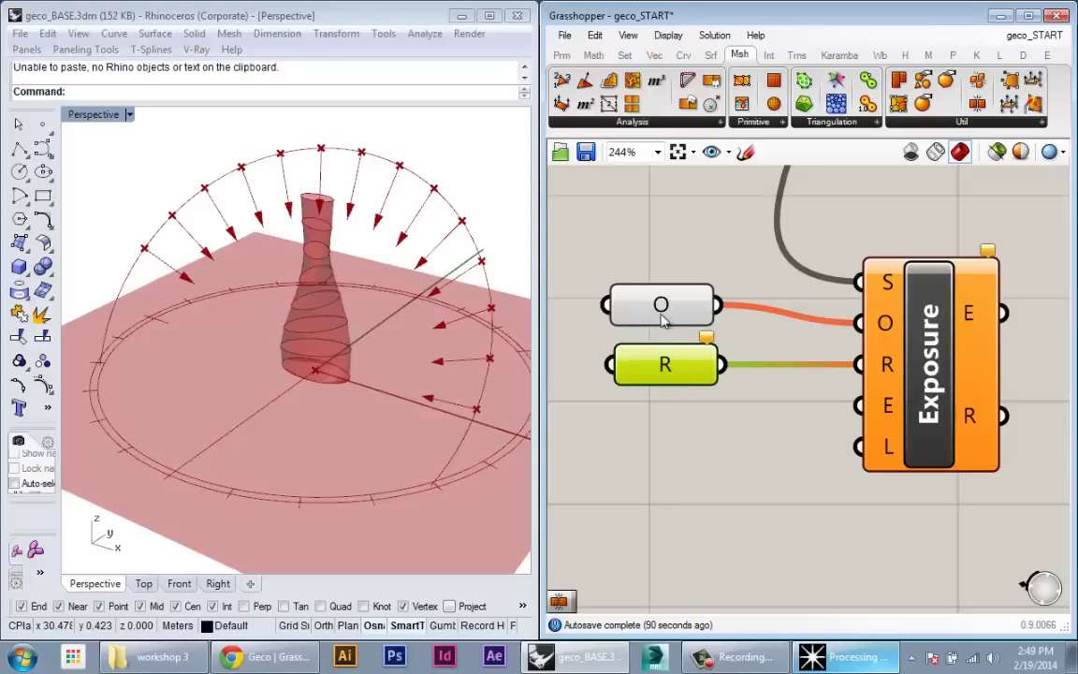
{"action": "right_click", "coordinate": [886, 404]}
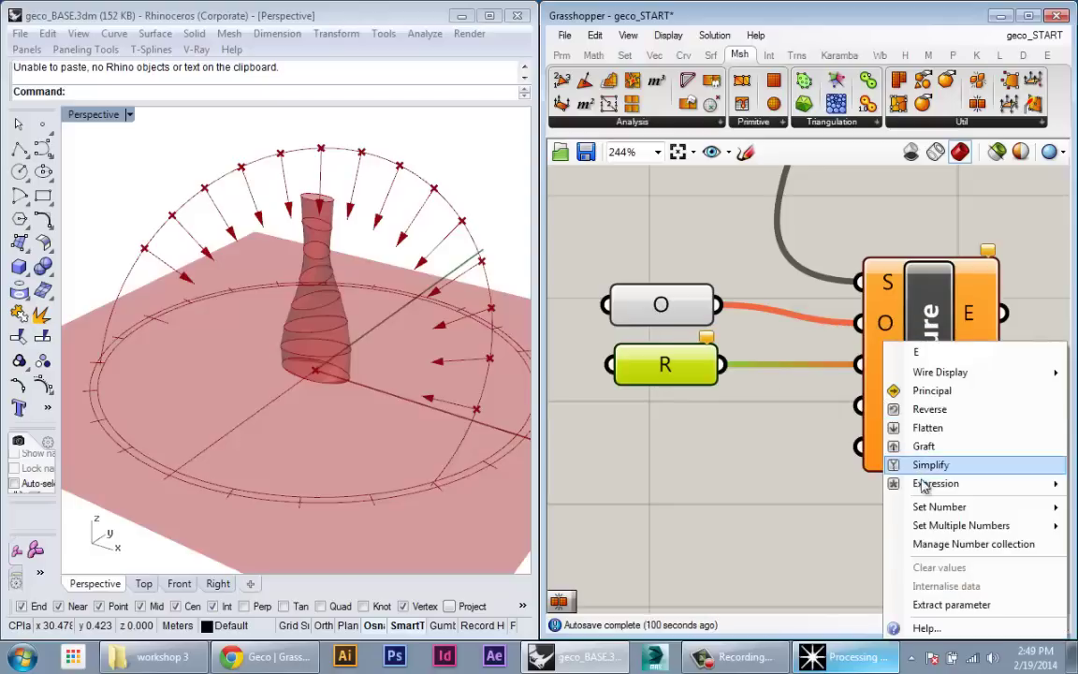
{"action": "left_click", "coordinate": [951, 603]}
{"action": "left_click", "coordinate": [683, 423]}
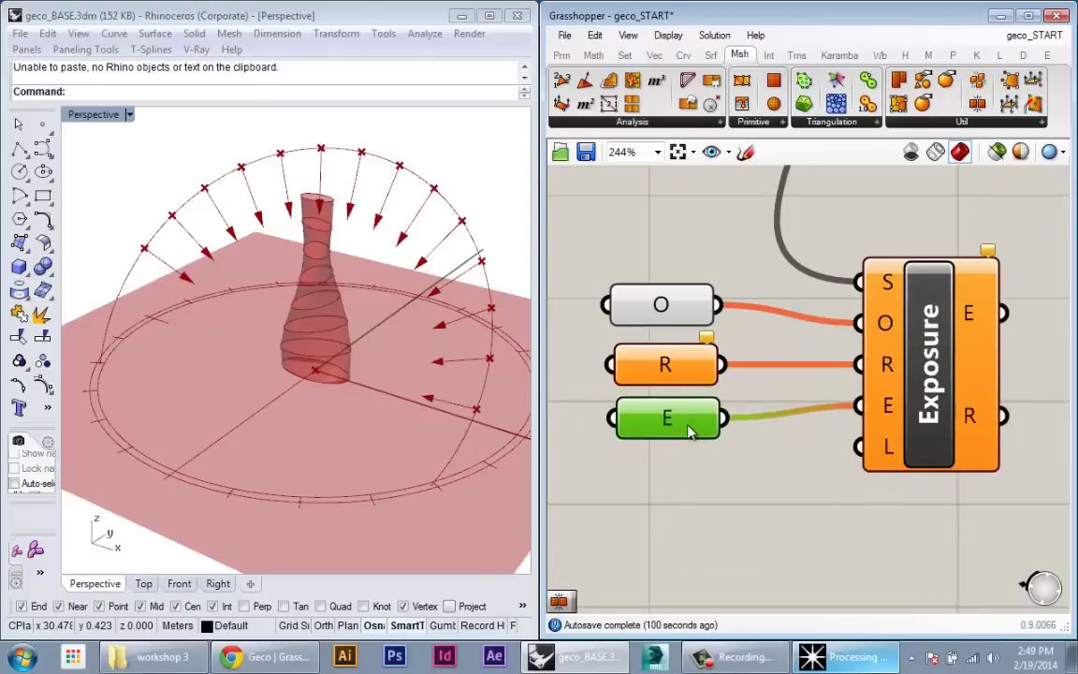
Line up the extracted O, R and E parameters in an evenly spaced vertical stack beside the Exposure component
{"action": "left_click_drag", "start_coordinate": [688, 425], "coordinate": [684, 427]}
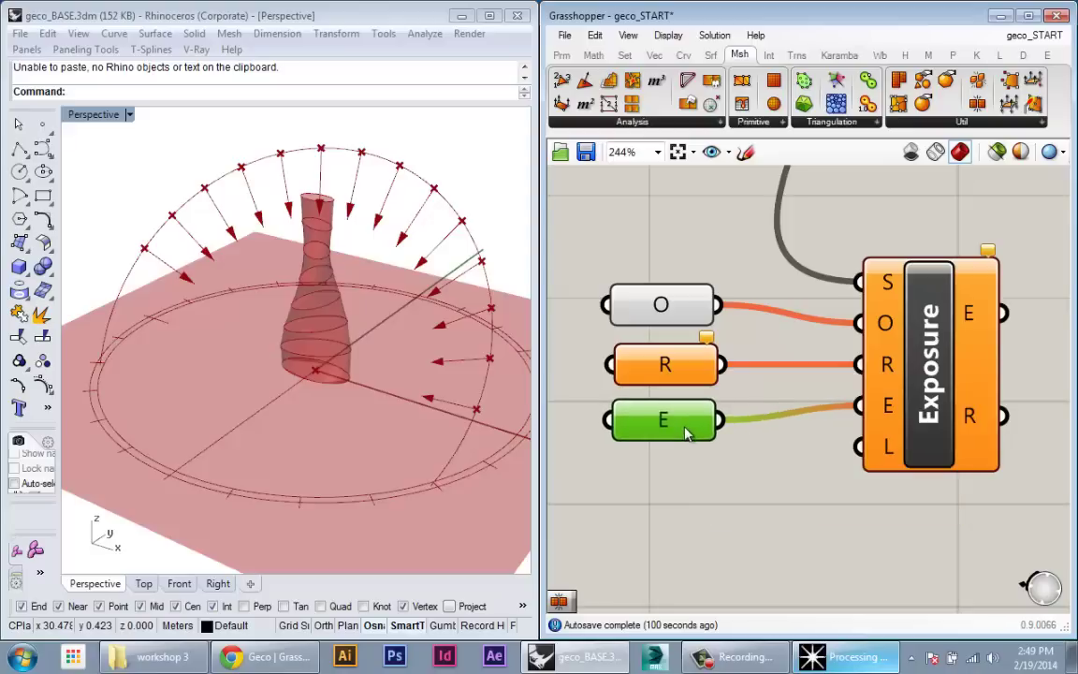
{"action": "left_click", "coordinate": [842, 479]}
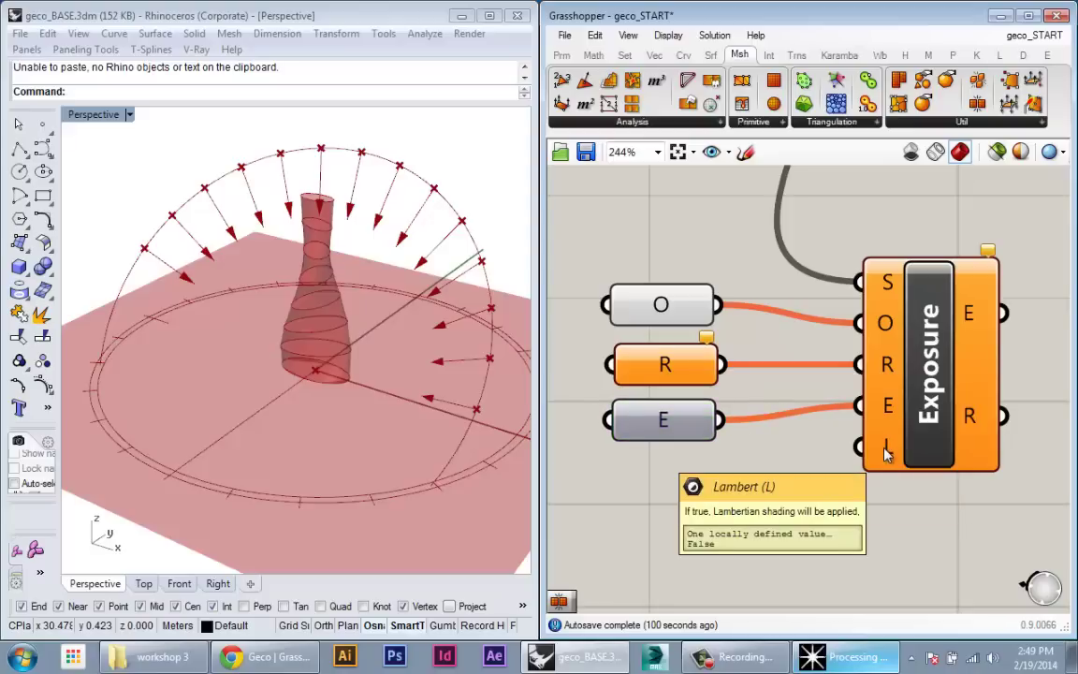
{"action": "right_click_drag", "start_coordinate": [764, 480], "coordinate": [793, 517]}
{"action": "left_click_drag", "start_coordinate": [792, 515], "coordinate": [668, 234]}
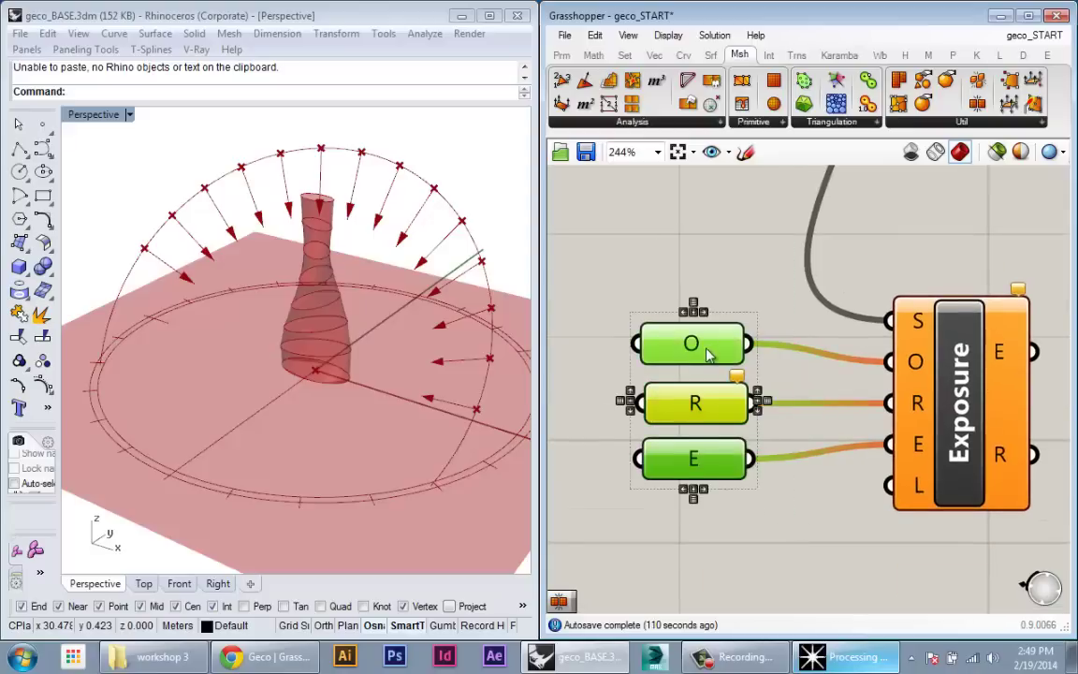
{"action": "left_click", "coordinate": [731, 304]}
{"action": "mouse_move", "coordinate": [706, 348]}
{"action": "left_mouse_down"}
{"action": "mouse_move", "coordinate": [703, 357]}
{"action": "mouse_move", "coordinate": [722, 356]}
{"action": "left_mouse_up"}
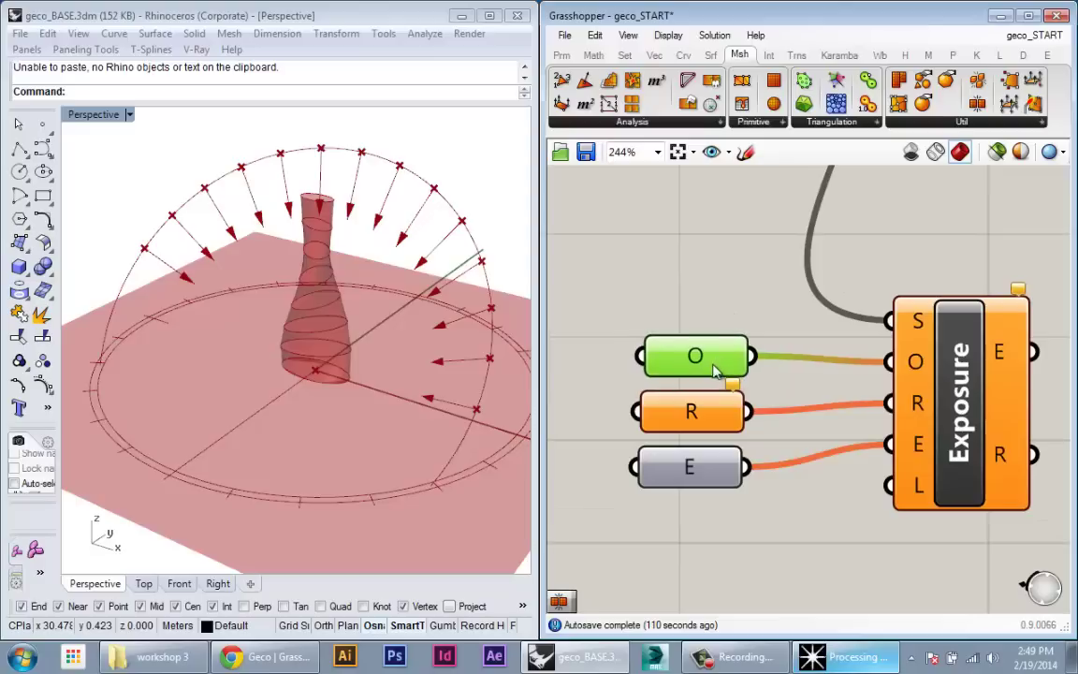
{"action": "left_click_drag", "start_coordinate": [713, 366], "coordinate": [710, 367]}
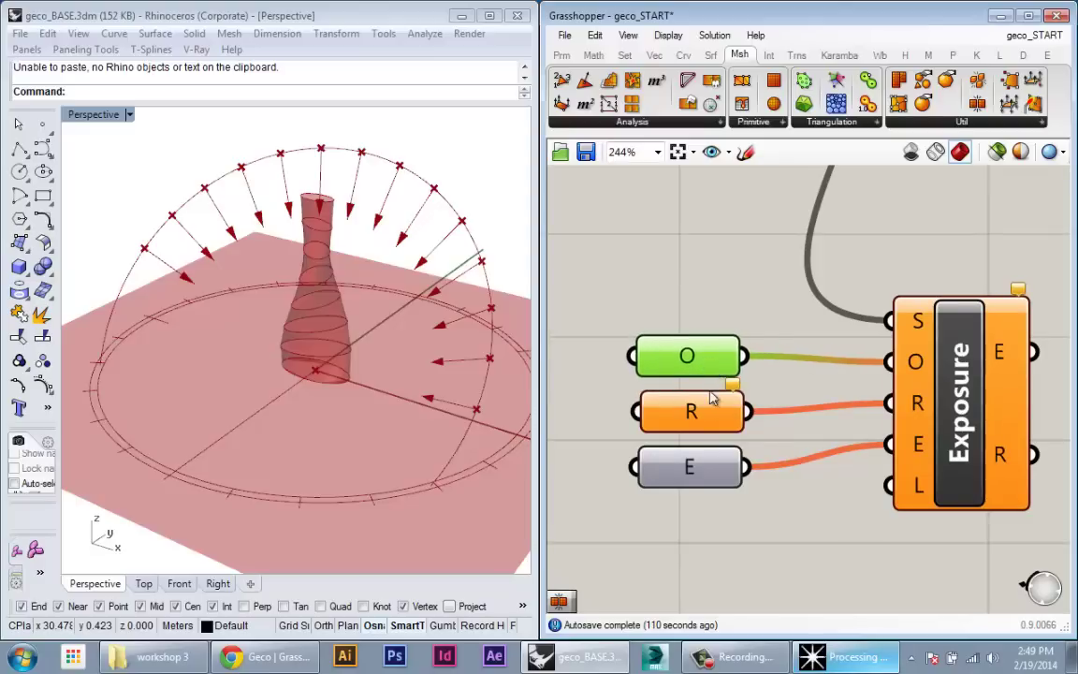
{"action": "left_click_drag", "start_coordinate": [706, 423], "coordinate": [704, 417]}
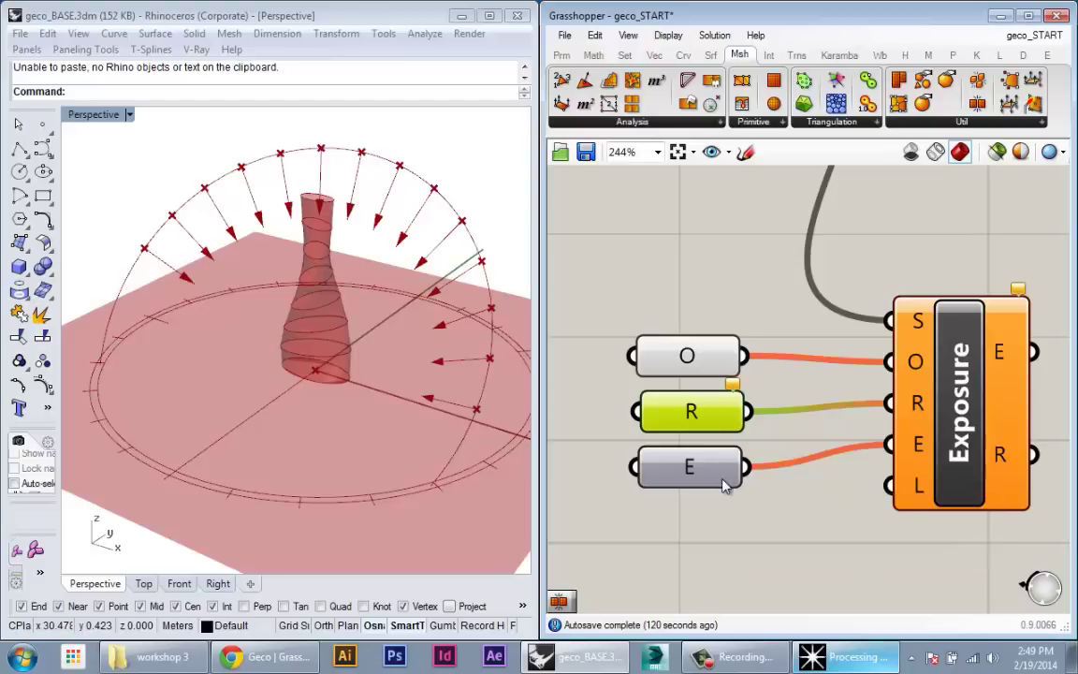
Move the O, R and E parameters together to the free space beside the tower's Mesh Join component
{"action": "scroll", "coordinate": [813, 505], "scroll_direction": "down", "scroll_amount": 7}
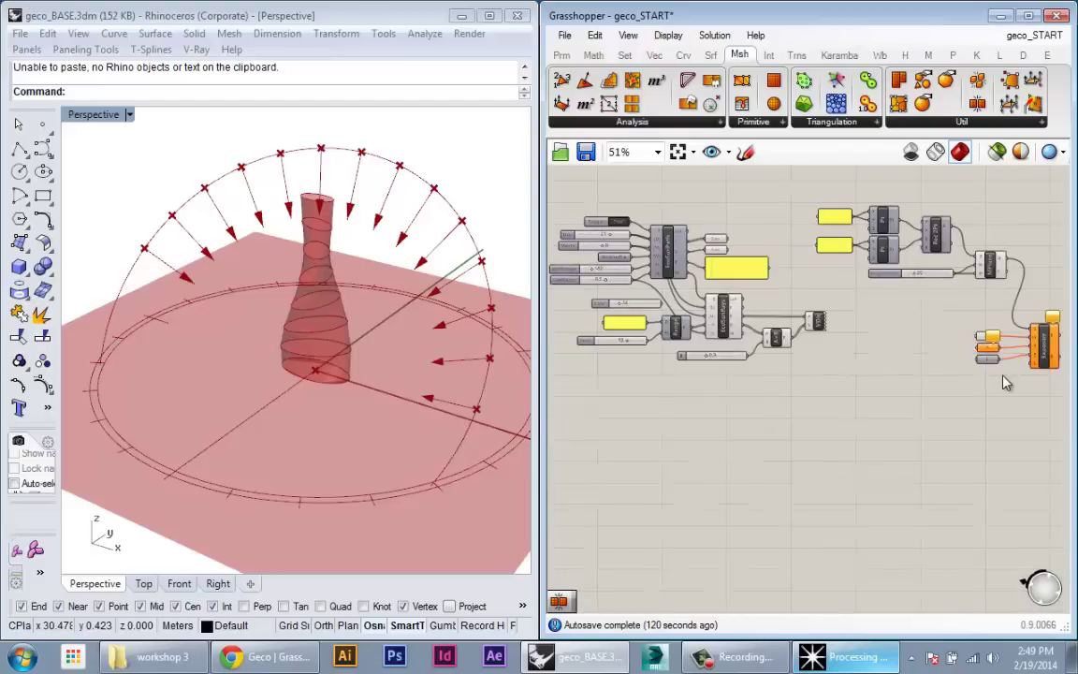
{"action": "left_click_drag", "start_coordinate": [1004, 378], "coordinate": [597, 379]}
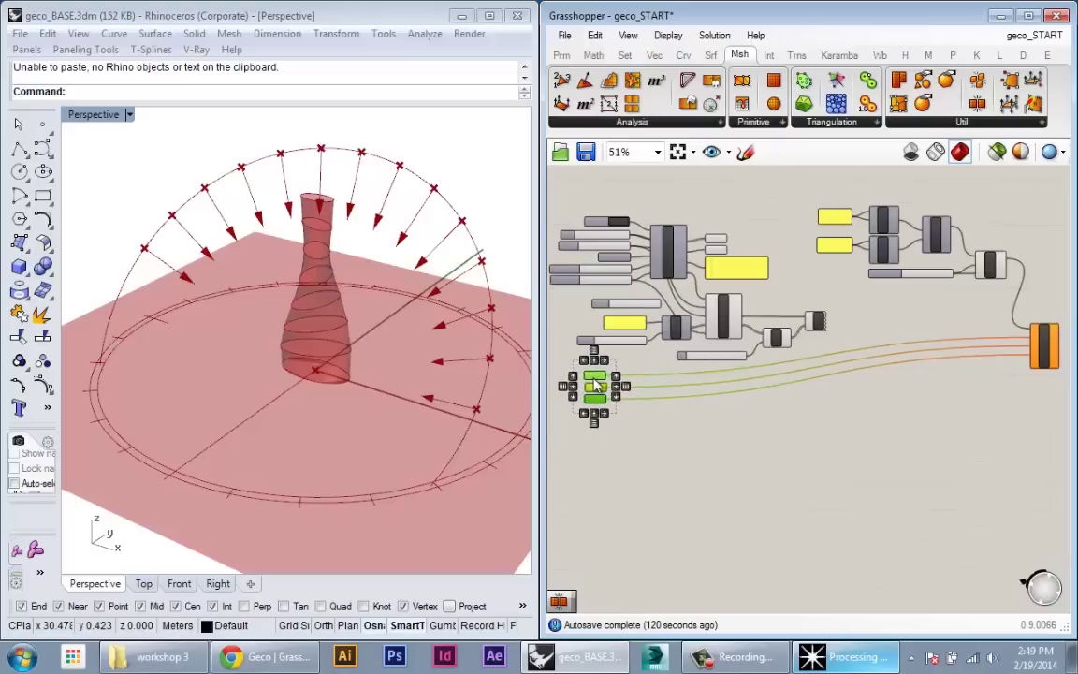
{"action": "right_click_drag", "start_coordinate": [597, 379], "coordinate": [862, 402]}
{"action": "scroll", "coordinate": [894, 431], "scroll_direction": "up", "scroll_amount": 3}
{"action": "left_click_drag", "start_coordinate": [817, 374], "coordinate": [680, 365]}
{"action": "scroll", "coordinate": [575, 353], "scroll_direction": "up", "scroll_amount": 3}
{"action": "left_click_drag", "start_coordinate": [772, 354], "coordinate": [779, 373]}
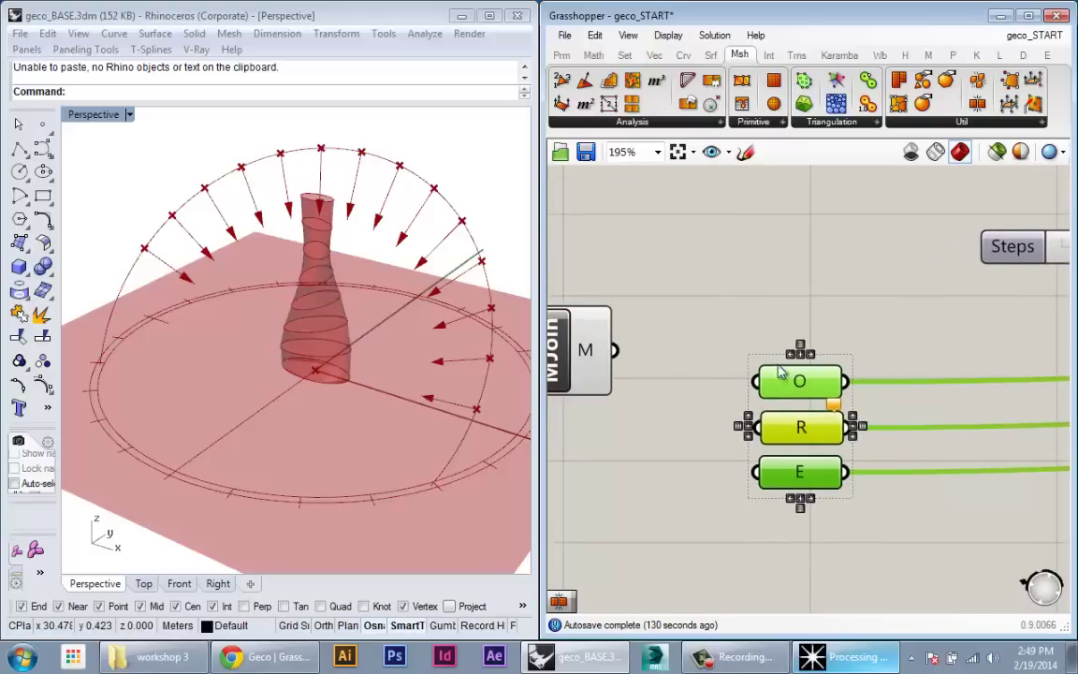
Connect the M output of the tower's Mesh Join component to the O (Obstructions) parameter
{"action": "right_click_drag", "start_coordinate": [659, 347], "coordinate": [885, 366]}
{"action": "scroll", "coordinate": [887, 373], "scroll_direction": "down", "scroll_amount": 2}
{"action": "left_click_drag", "start_coordinate": [746, 361], "coordinate": [847, 378]}
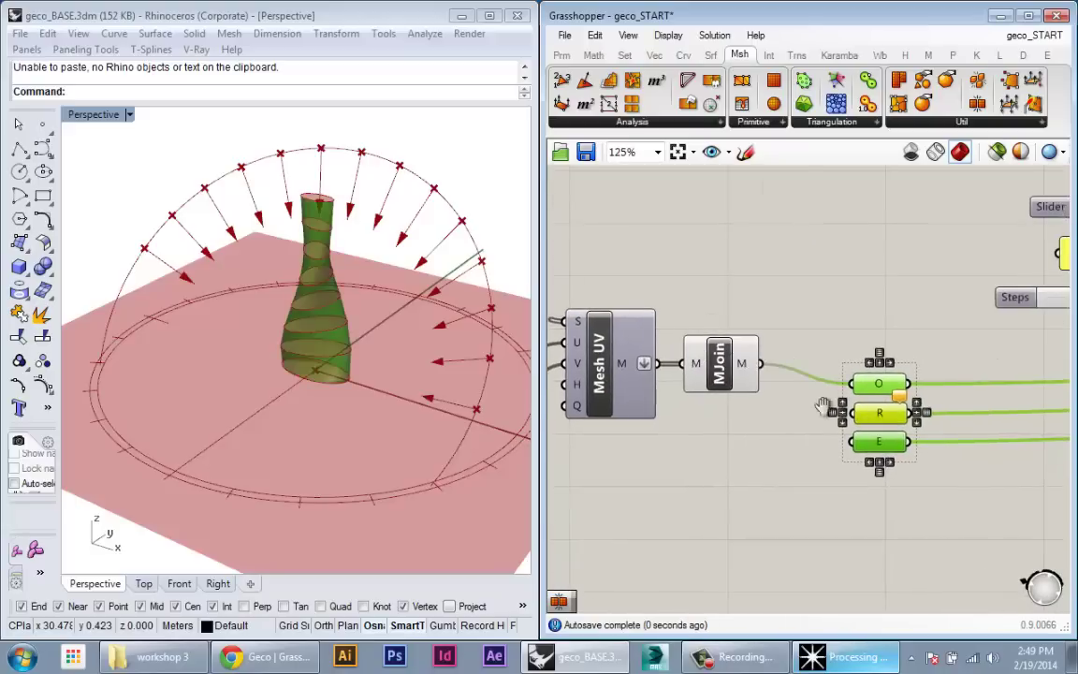
{"action": "right_click_drag", "start_coordinate": [838, 405], "coordinate": [754, 403]}
{"action": "scroll", "coordinate": [752, 400], "scroll_direction": "up", "scroll_amount": 2}
{"action": "scroll", "coordinate": [722, 388], "scroll_direction": "down", "scroll_amount": 1}
{"action": "right_click_drag", "start_coordinate": [585, 352], "coordinate": [675, 356]}
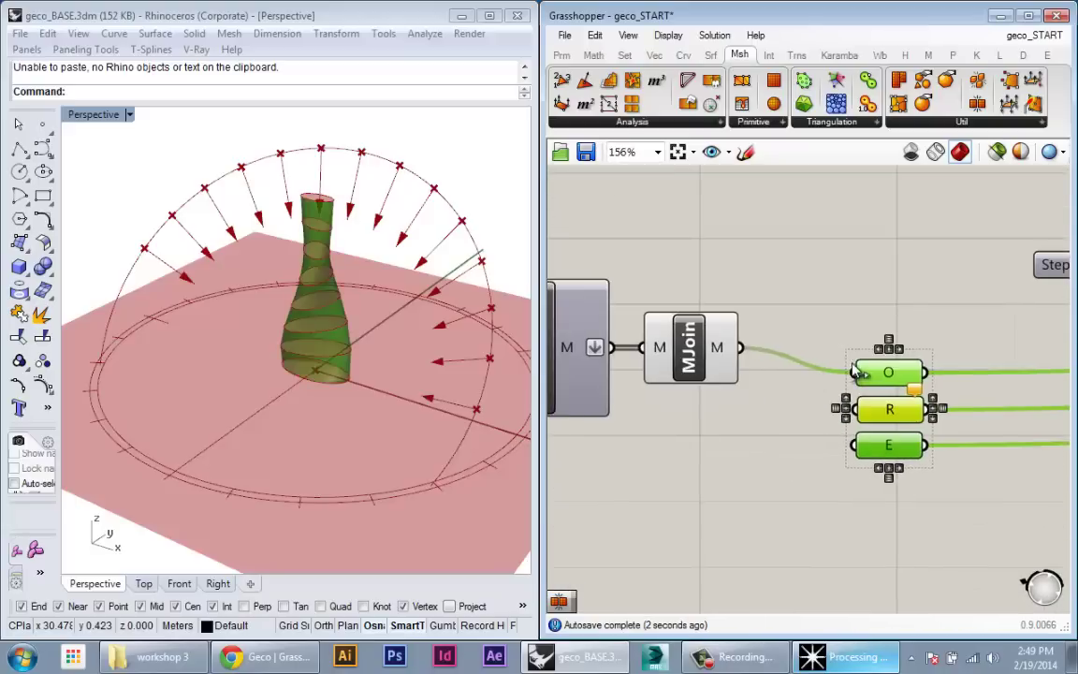
Move the O, R and E parameters below the EcoSunRays group and connect EcoSunRays' V (SunRay) output to R
{"action": "scroll", "coordinate": [584, 392], "scroll_direction": "down", "scroll_amount": 4}
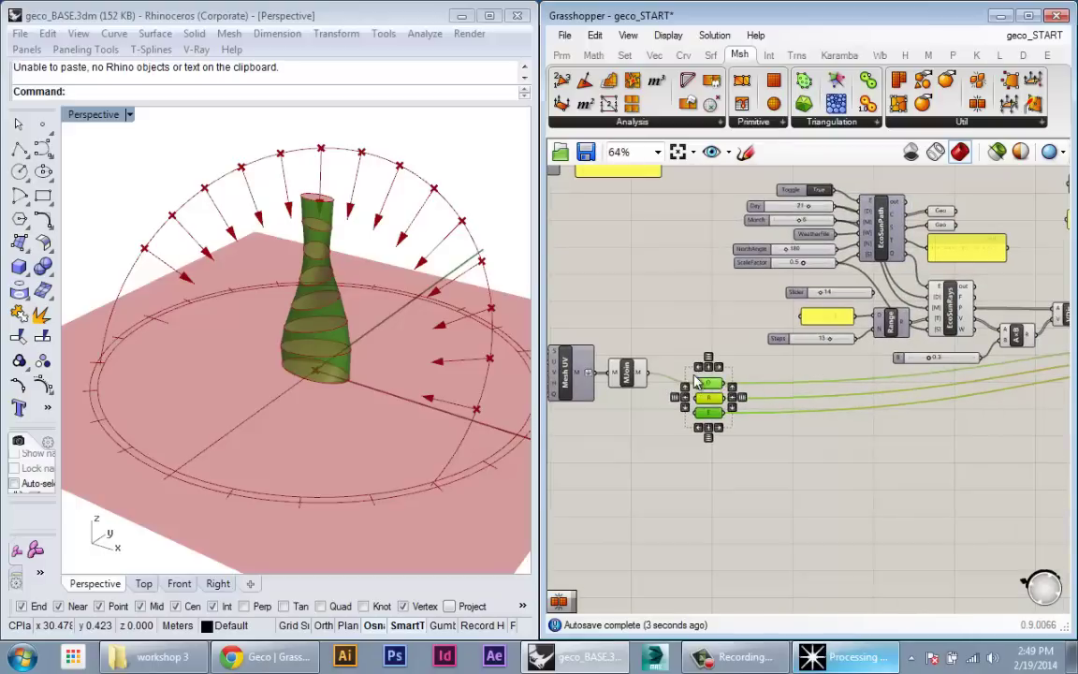
{"action": "left_click_drag", "start_coordinate": [714, 391], "coordinate": [1016, 391]}
{"action": "scroll", "coordinate": [1016, 391], "scroll_direction": "up", "scroll_amount": 4}
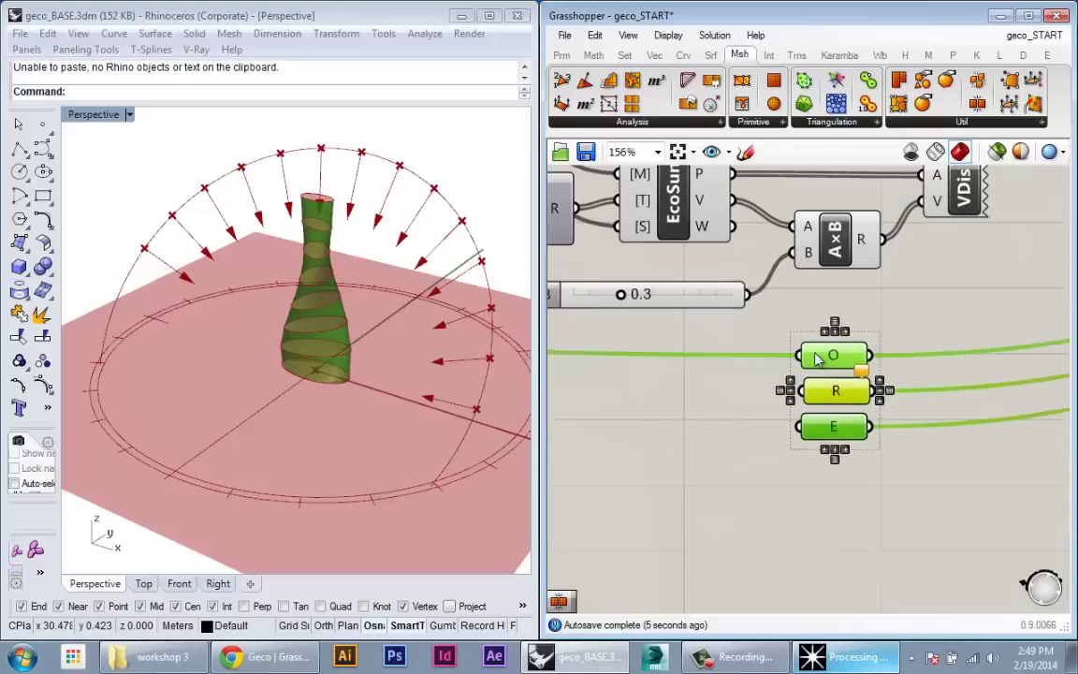
{"action": "mouse_move", "coordinate": [673, 240]}
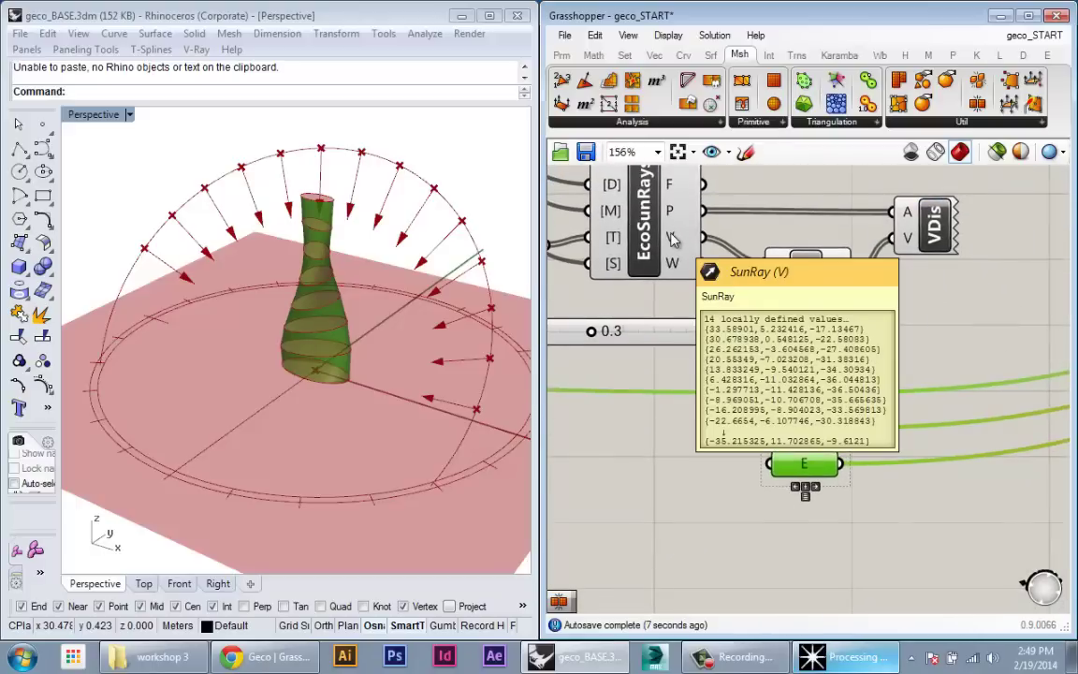
{"action": "scroll", "coordinate": [744, 279], "scroll_direction": "down", "scroll_amount": 1}
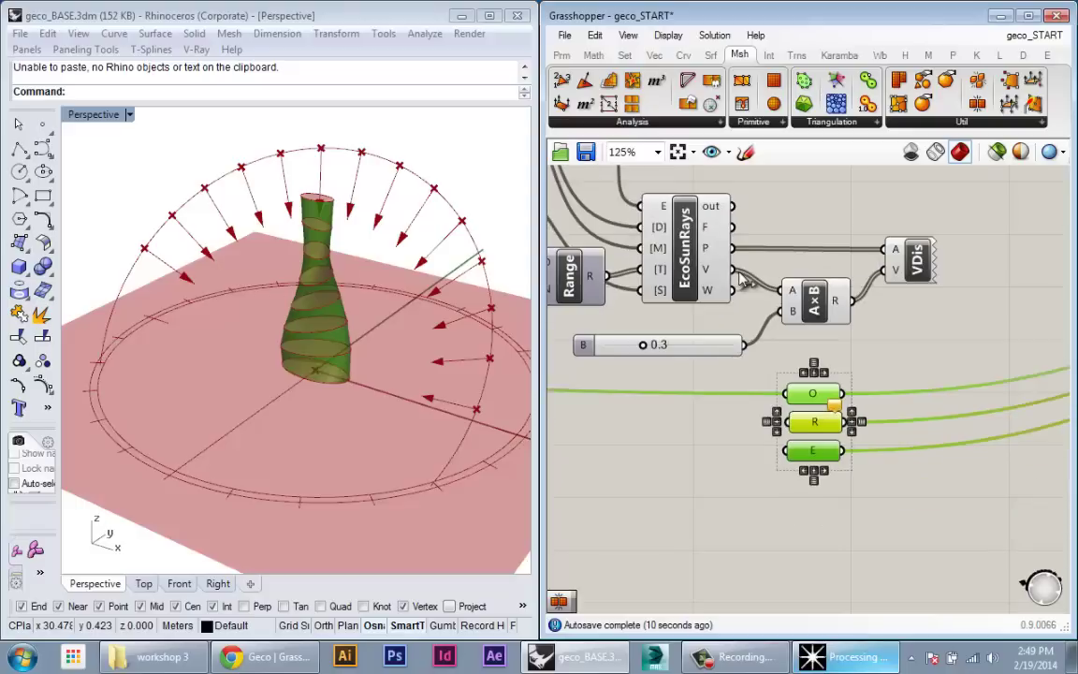
{"action": "left_click_drag", "start_coordinate": [735, 270], "coordinate": [785, 423]}
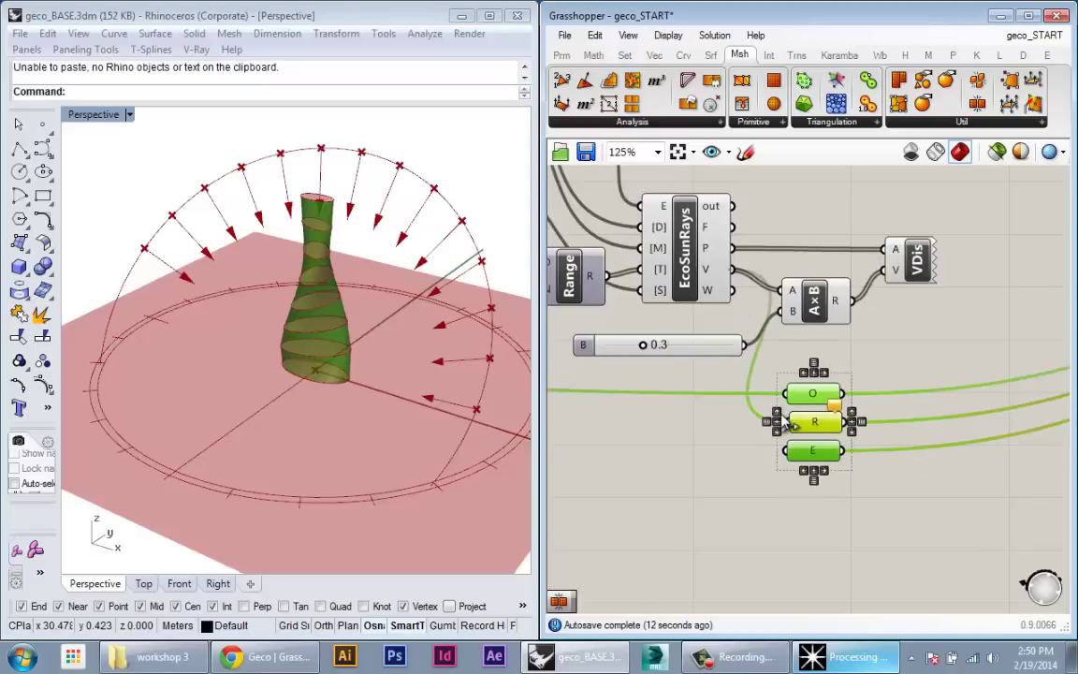
Connect the W output of the EcoSunRays component to the E parameter
{"action": "scroll", "coordinate": [792, 423], "scroll_direction": "down", "scroll_amount": 2}
{"action": "scroll", "coordinate": [766, 447], "scroll_direction": "up", "scroll_amount": 4}
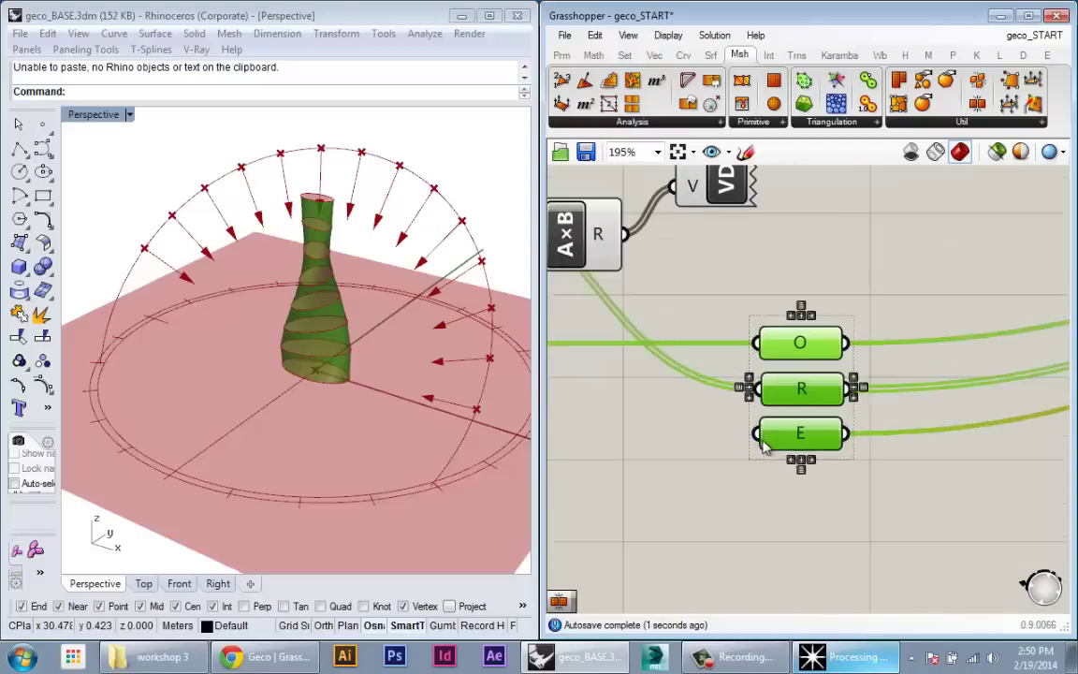
{"action": "right_click_drag", "start_coordinate": [763, 440], "coordinate": [891, 470]}
{"action": "right_click_drag", "start_coordinate": [566, 295], "coordinate": [667, 322]}
{"action": "scroll", "coordinate": [667, 322], "scroll_direction": "down", "scroll_amount": 1}
{"action": "mouse_move", "coordinate": [643, 291]}
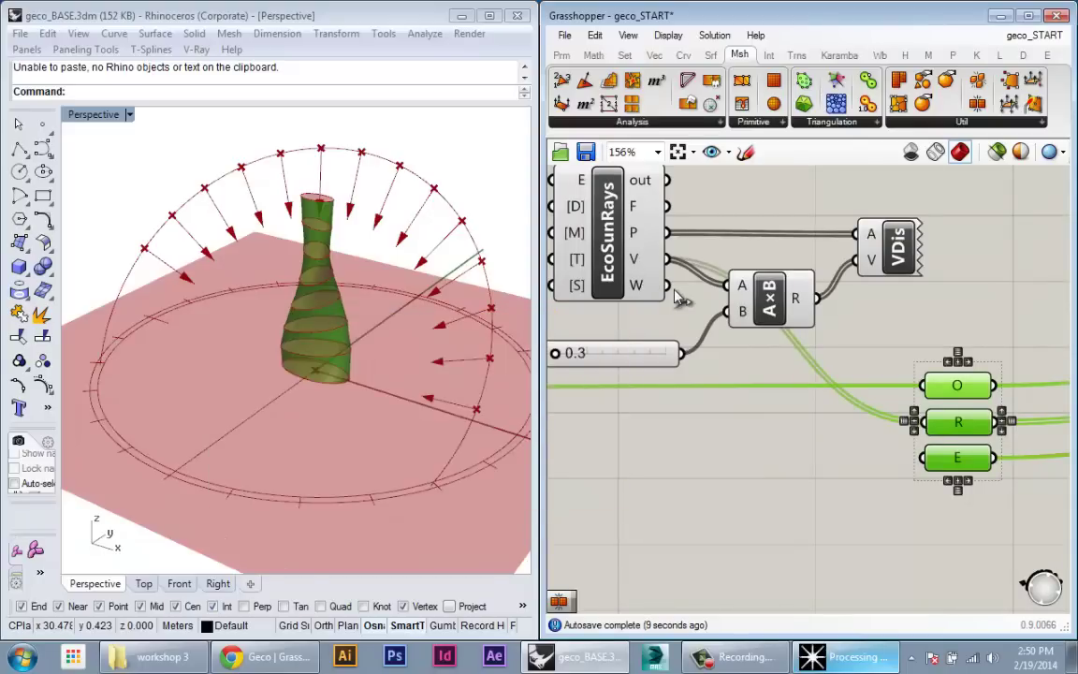
{"action": "left_click_drag", "start_coordinate": [668, 285], "coordinate": [923, 460]}
Move the O, R and E parameters back beside the Exposure component's inputs and deselect them
{"action": "scroll", "coordinate": [936, 479], "scroll_direction": "down", "scroll_amount": 3}
{"action": "right_click_drag", "start_coordinate": [887, 493], "coordinate": [491, 500]}
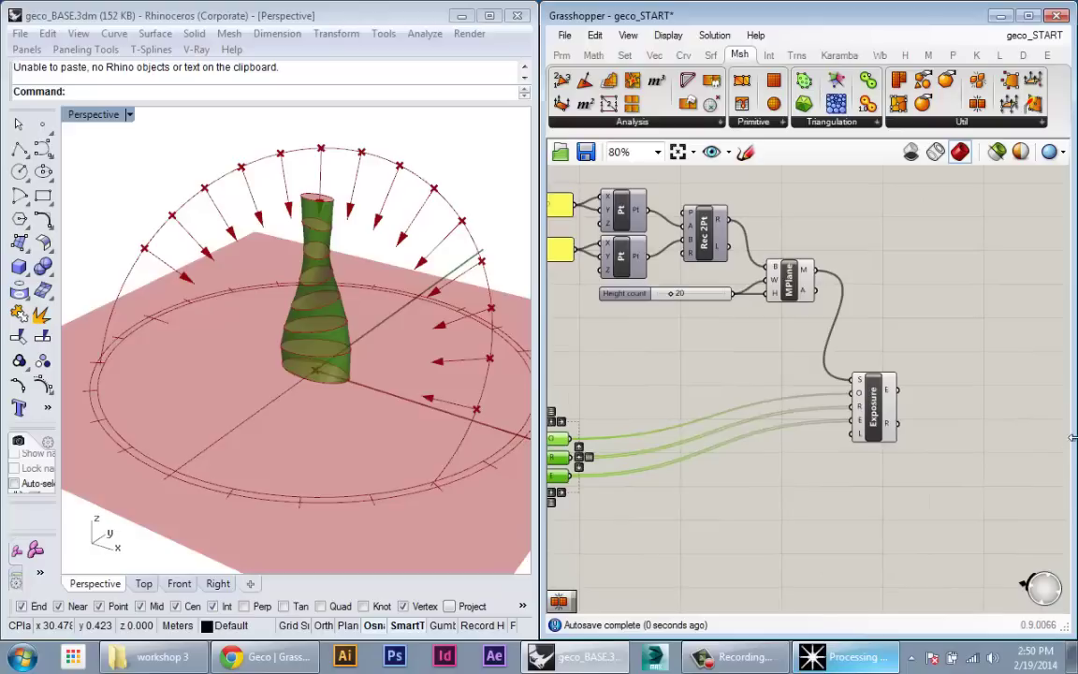
{"action": "right_click_drag", "start_coordinate": [600, 470], "coordinate": [695, 468]}
{"action": "left_click_drag", "start_coordinate": [641, 456], "coordinate": [896, 401]}
{"action": "left_click", "coordinate": [896, 457]}
Examine the long wires running into the O, R and E parameters and inspect the data held by the Obstructions parameter
{"action": "scroll", "coordinate": [889, 458], "scroll_direction": "down", "scroll_amount": 3}
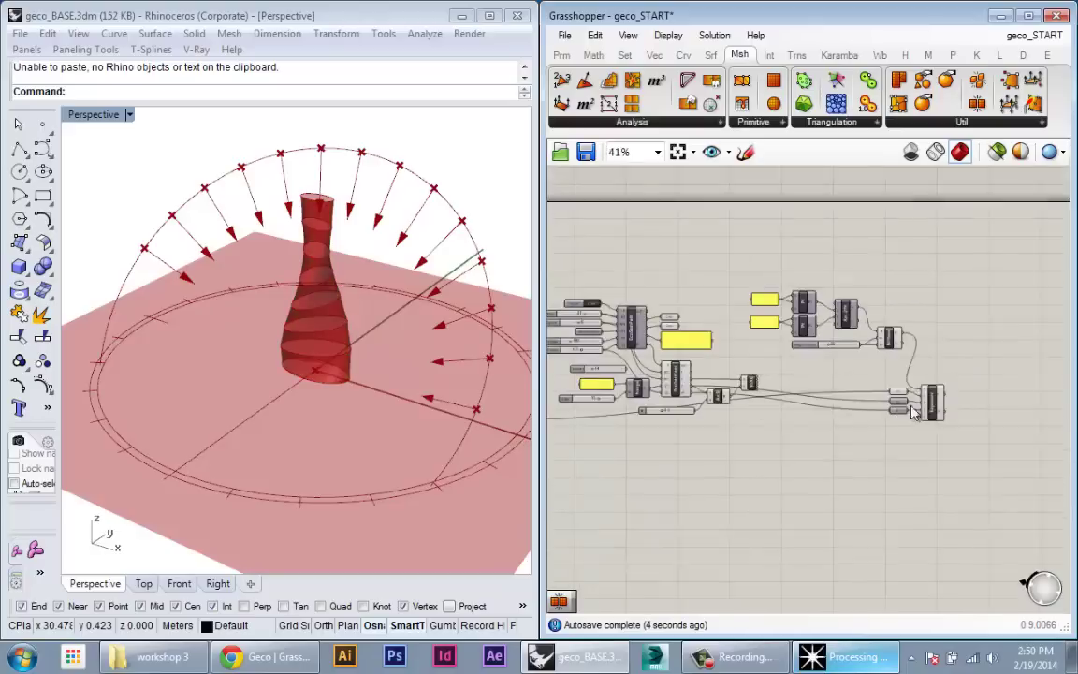
{"action": "scroll", "coordinate": [843, 468], "scroll_direction": "up", "scroll_amount": 3}
{"action": "scroll", "coordinate": [777, 472], "scroll_direction": "down", "scroll_amount": 4}
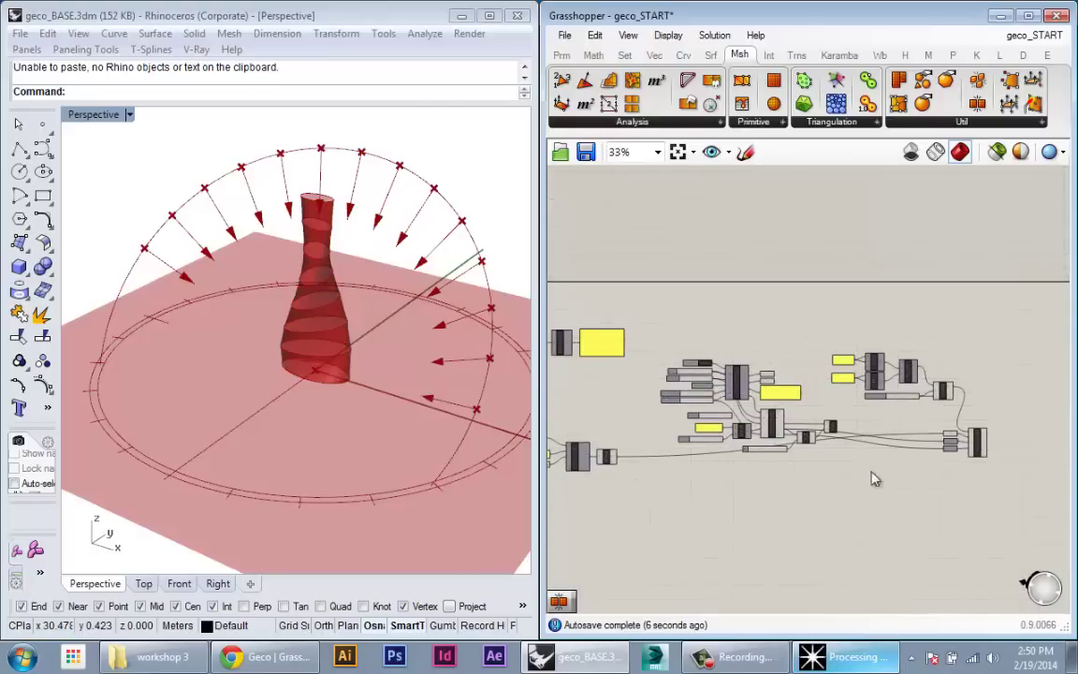
{"action": "scroll", "coordinate": [992, 465], "scroll_direction": "up", "scroll_amount": 6}
{"action": "left_click_drag", "start_coordinate": [861, 470], "coordinate": [816, 365]}
{"action": "left_click", "coordinate": [841, 488]}
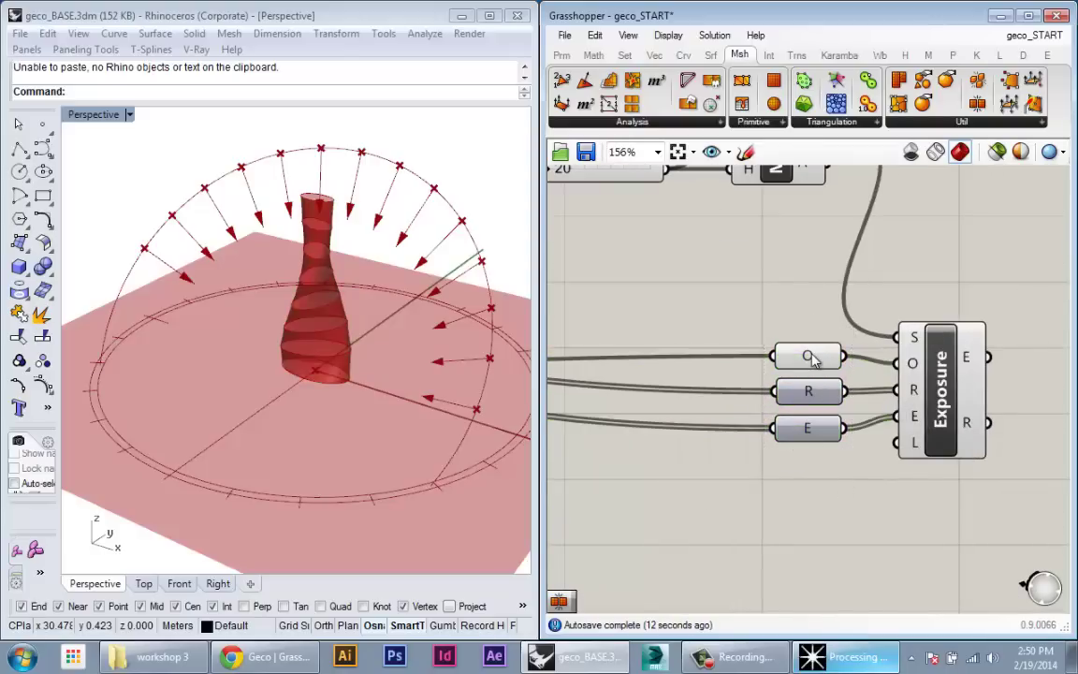
{"action": "mouse_move", "coordinate": [789, 366]}
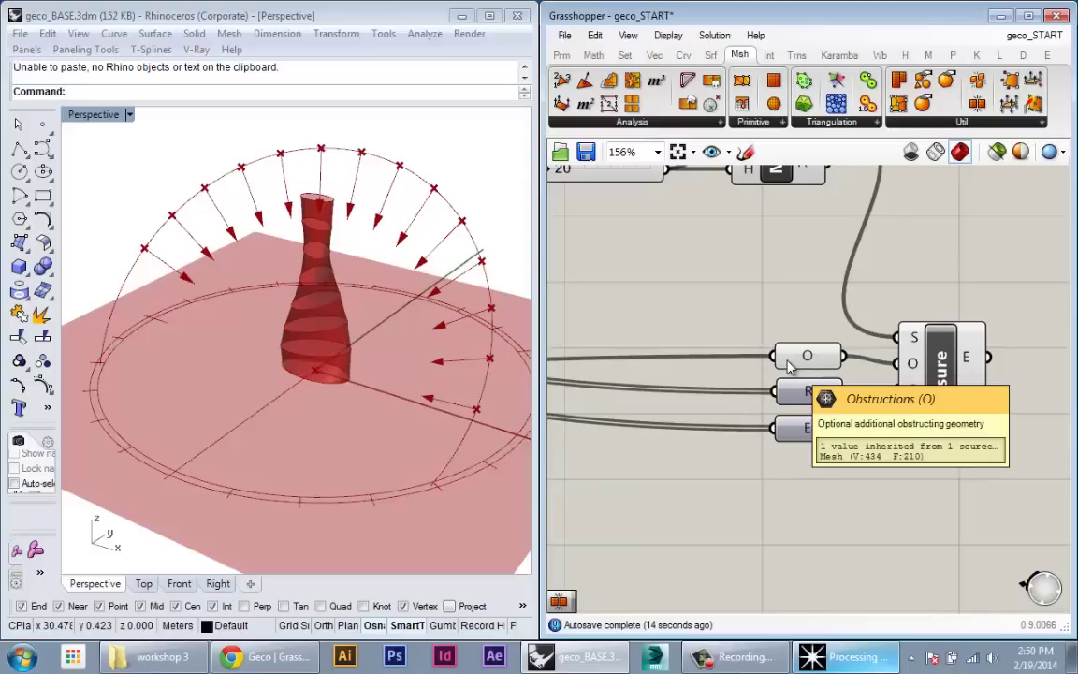
{"action": "scroll", "coordinate": [614, 373], "scroll_direction": "down", "scroll_amount": 6}
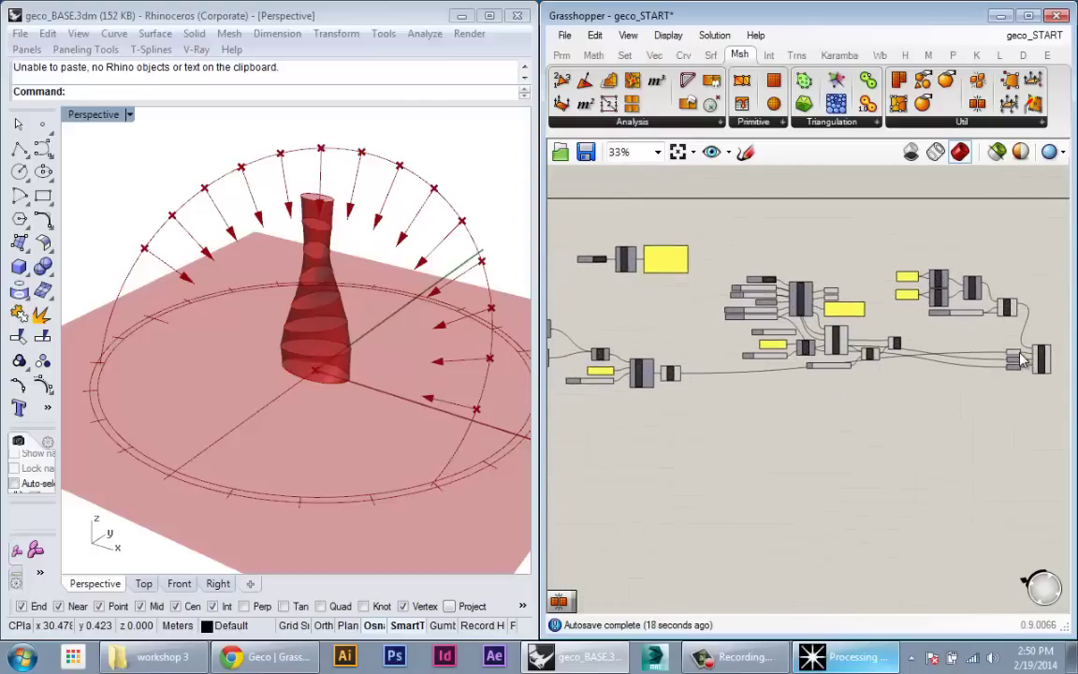
Set the wire display of the O parameter to Faint
{"action": "scroll", "coordinate": [1023, 361], "scroll_direction": "up", "scroll_amount": 8}
{"action": "right_click", "coordinate": [892, 365]}
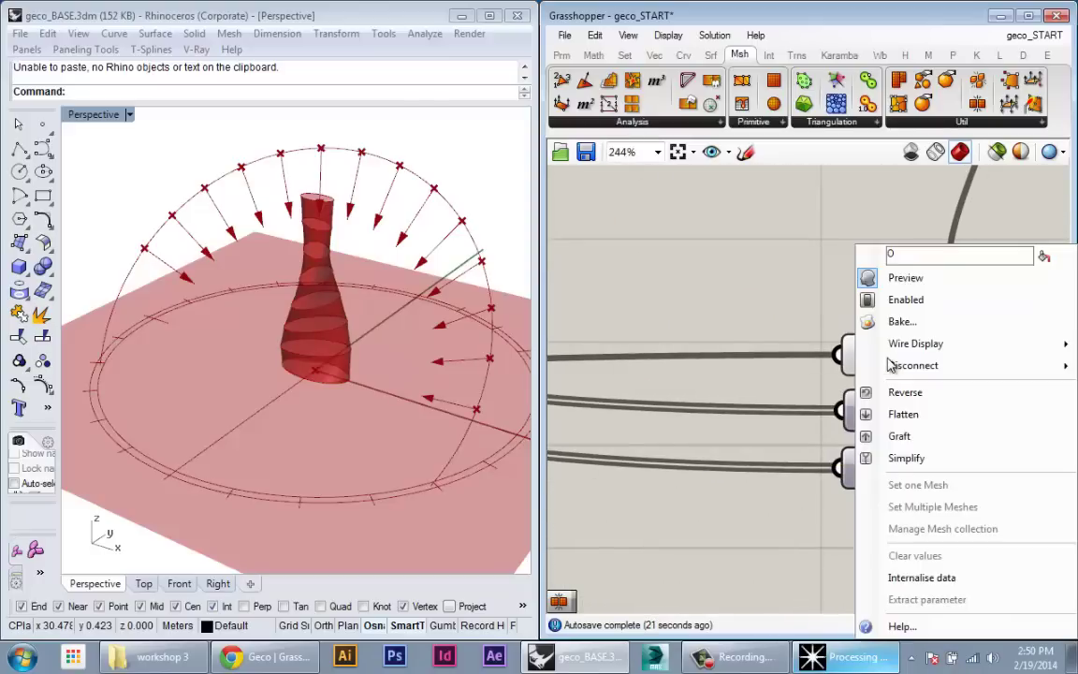
{"action": "mouse_move", "coordinate": [923, 352]}
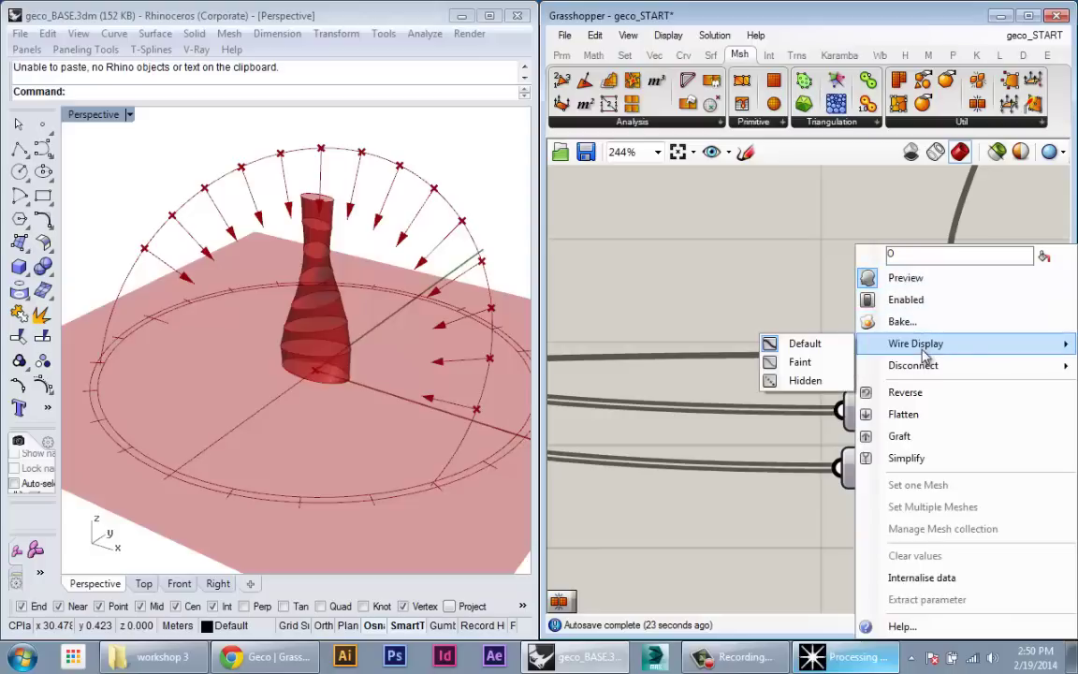
{"action": "left_click", "coordinate": [805, 380]}
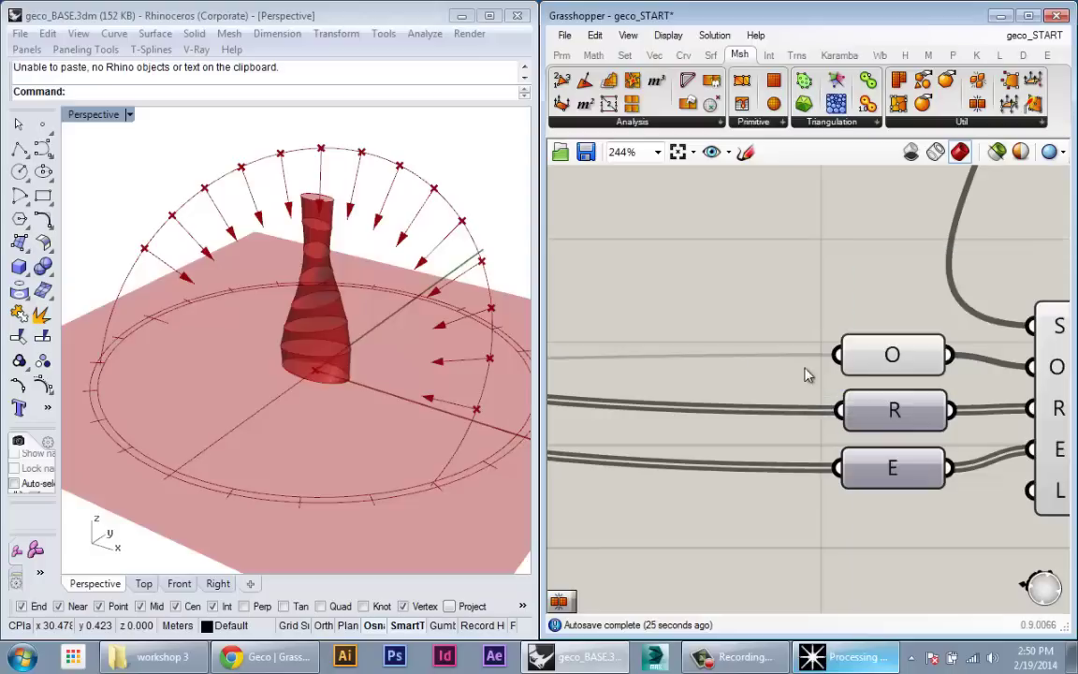
{"action": "scroll", "coordinate": [896, 384], "scroll_direction": "down", "scroll_amount": 4}
{"action": "scroll", "coordinate": [894, 384], "scroll_direction": "down", "scroll_amount": 5}
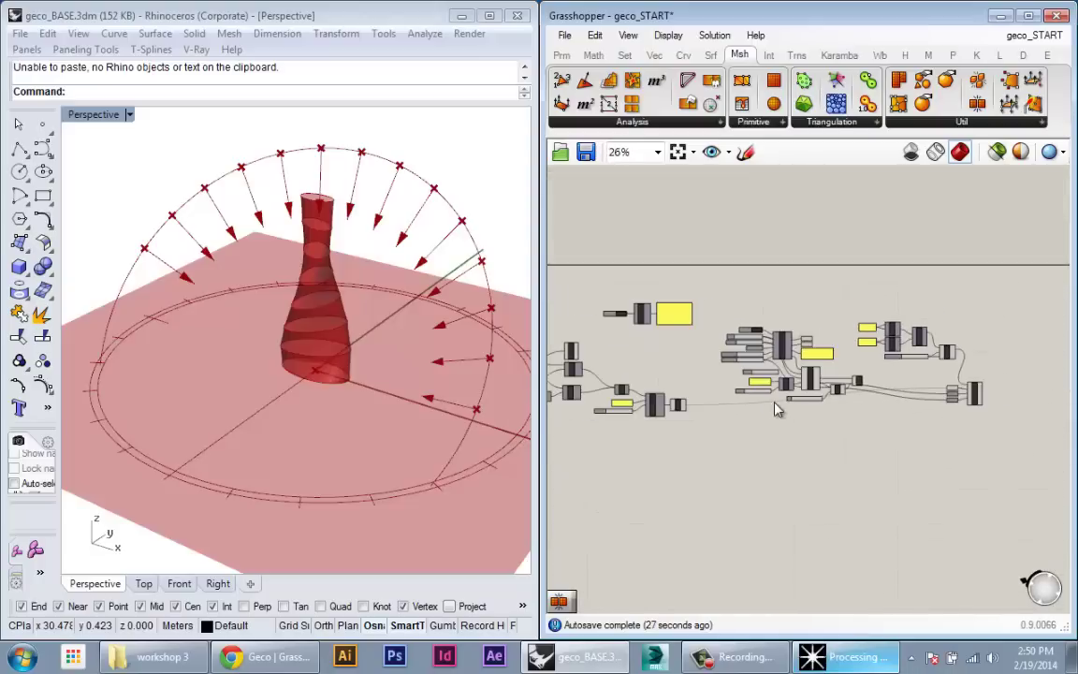
Set the wire display of the O parameter to Hidden
{"action": "scroll", "coordinate": [740, 416], "scroll_direction": "up", "scroll_amount": 2}
{"action": "scroll", "coordinate": [842, 440], "scroll_direction": "up", "scroll_amount": 8}
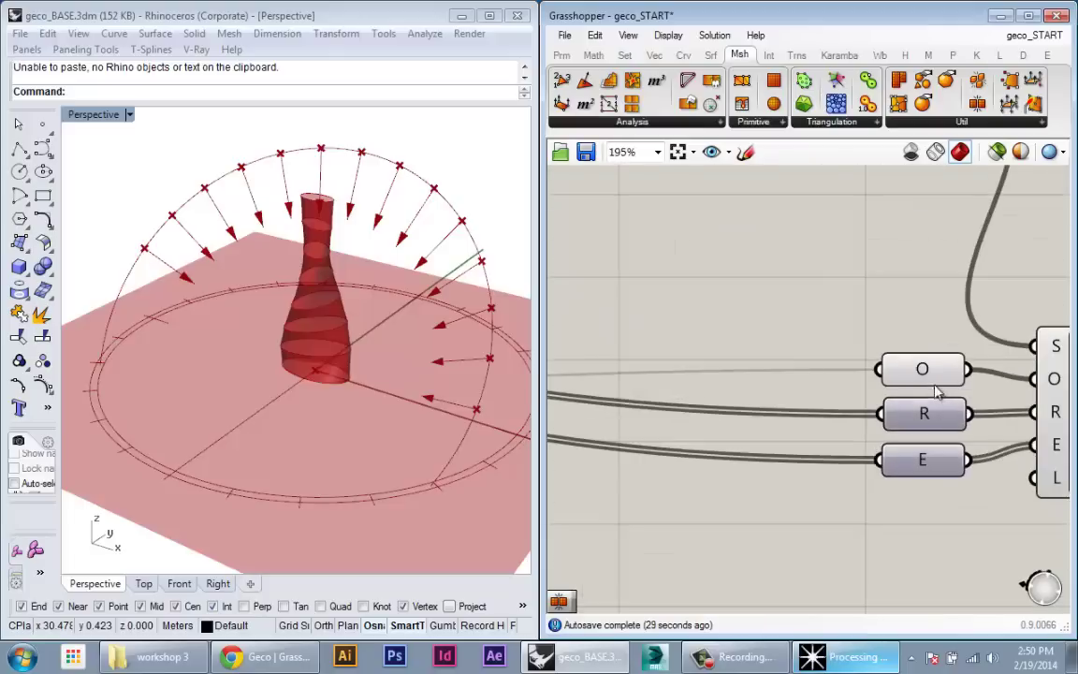
{"action": "right_click", "coordinate": [931, 382]}
{"action": "mouse_move", "coordinate": [962, 344]}
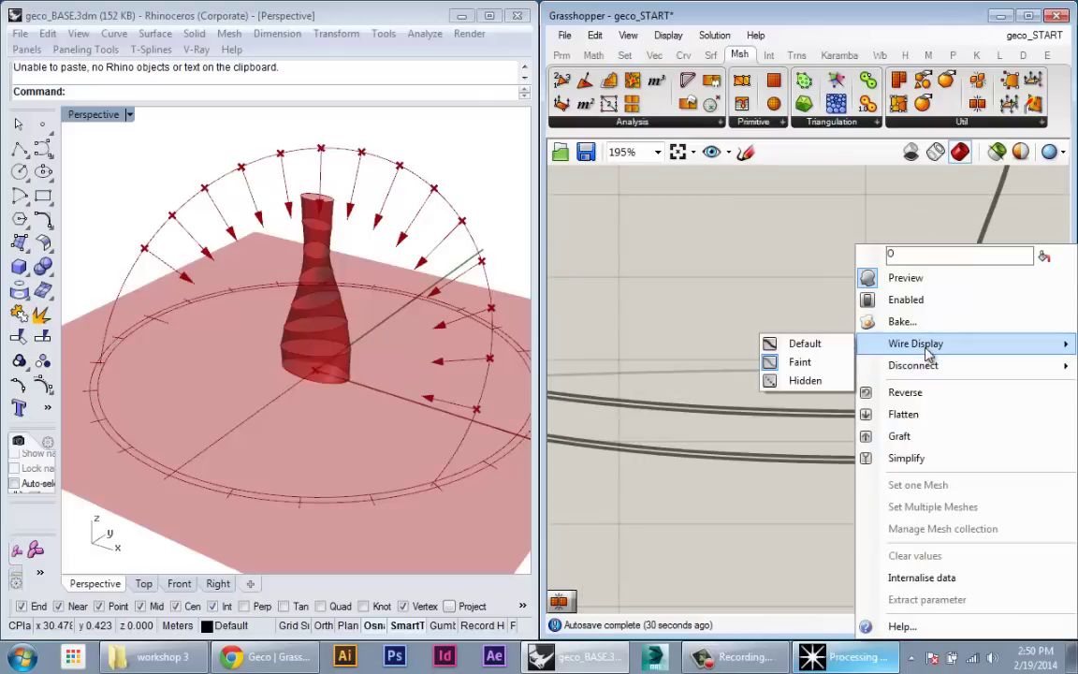
{"action": "left_click", "coordinate": [824, 380]}
{"action": "scroll", "coordinate": [797, 323], "scroll_direction": "down", "scroll_amount": 6}
{"action": "scroll", "coordinate": [951, 374], "scroll_direction": "up", "scroll_amount": 7}
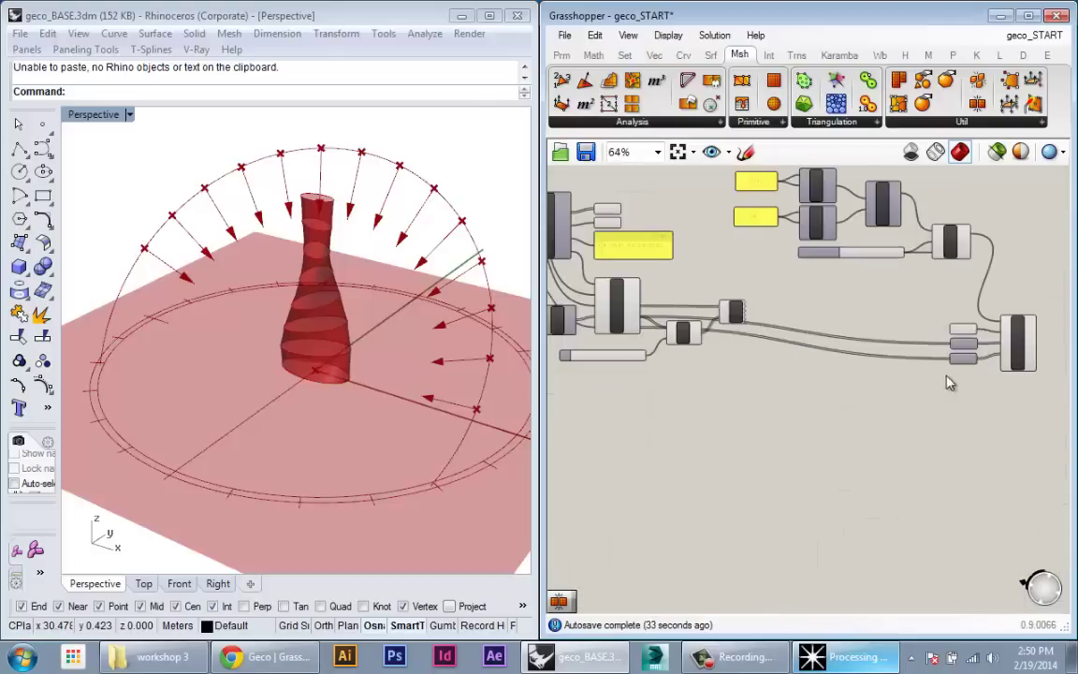
Check the hidden connection to the tower's Mesh Join by selecting the O parameter, and the sun ray, mesh plane and Exposure components together
{"action": "right_click_drag", "start_coordinate": [951, 302], "coordinate": [587, 416]}
{"action": "left_click", "coordinate": [866, 356]}
{"action": "scroll", "coordinate": [866, 356], "scroll_direction": "down", "scroll_amount": 7}
{"action": "left_click", "coordinate": [787, 344]}
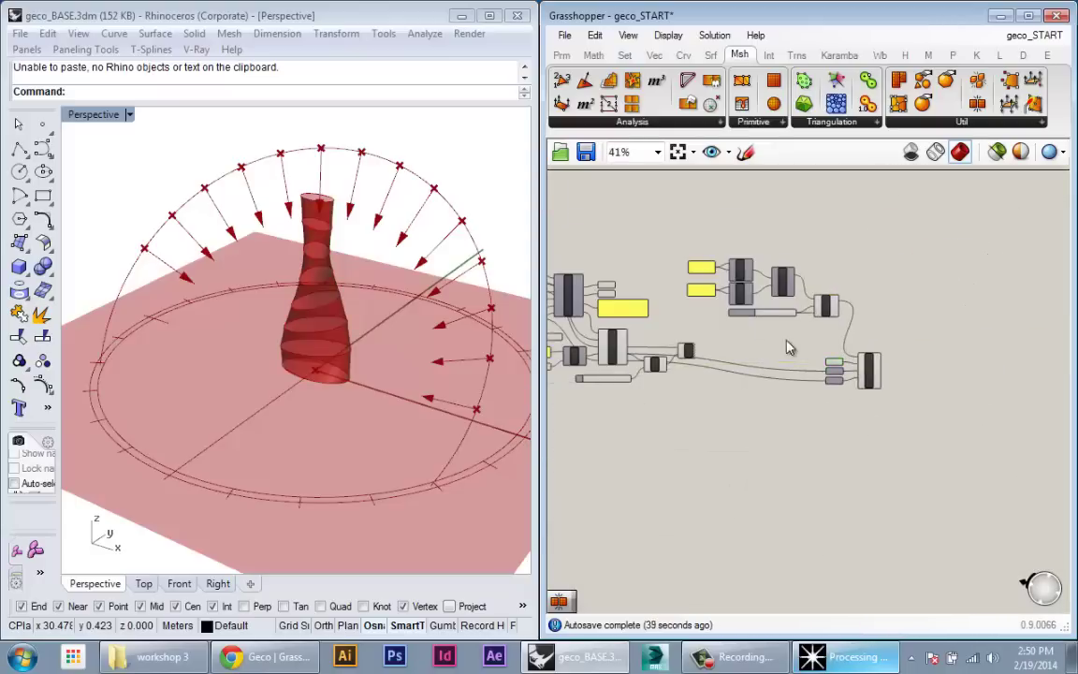
{"action": "scroll", "coordinate": [951, 389], "scroll_direction": "down", "scroll_amount": 3}
{"action": "right_click_drag", "start_coordinate": [801, 374], "coordinate": [748, 357]}
{"action": "scroll", "coordinate": [810, 374], "scroll_direction": "up", "scroll_amount": 3}
{"action": "scroll", "coordinate": [805, 374], "scroll_direction": "down", "scroll_amount": 3}
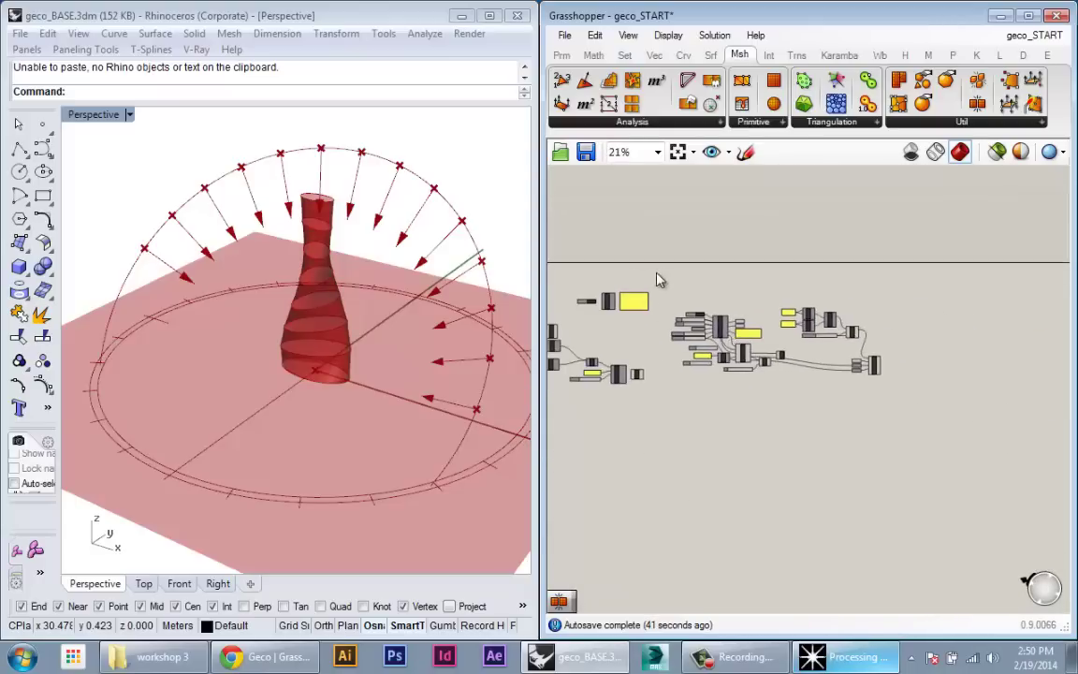
{"action": "left_click_drag", "start_coordinate": [655, 272], "coordinate": [974, 409]}
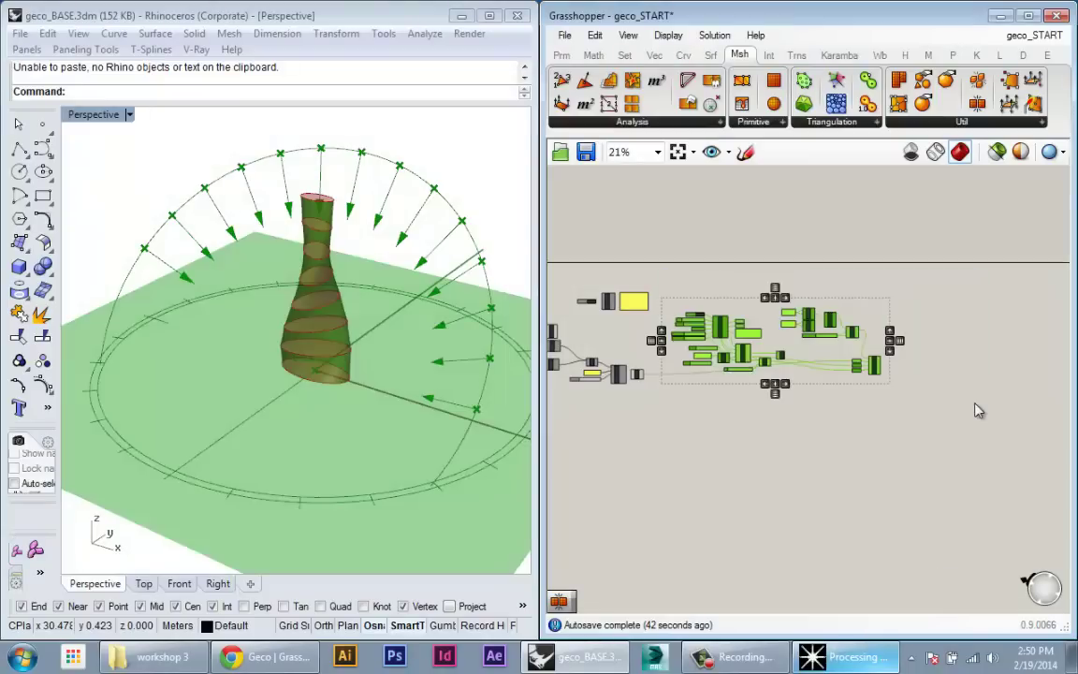
{"action": "left_click", "coordinate": [851, 528]}
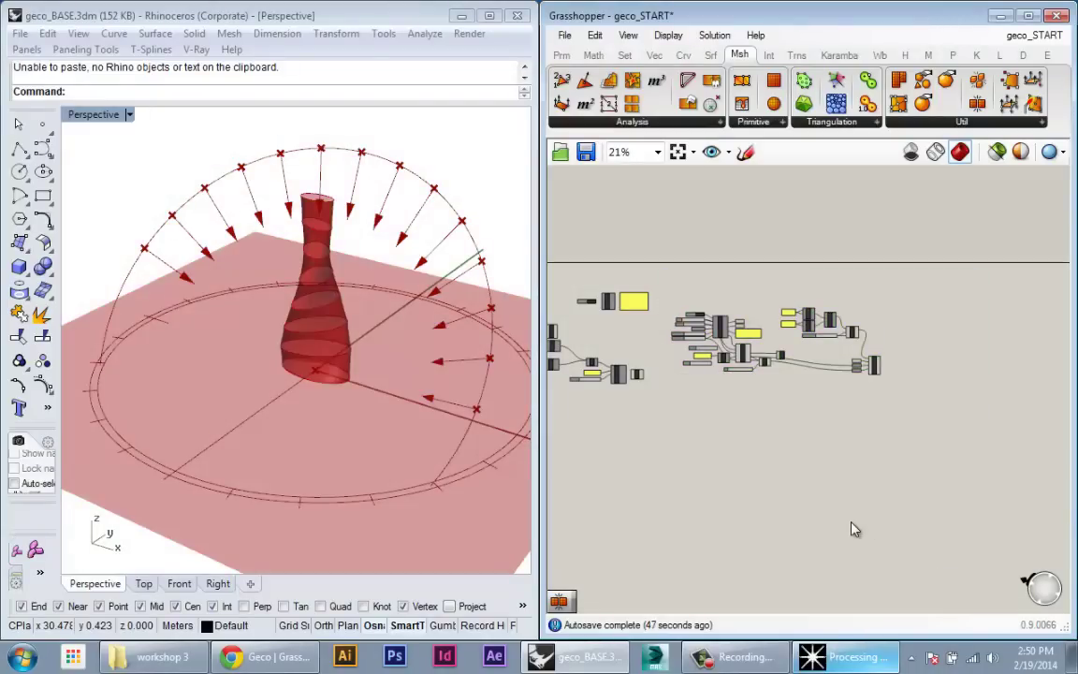
{"action": "scroll", "coordinate": [842, 440], "scroll_direction": "up", "scroll_amount": 5}
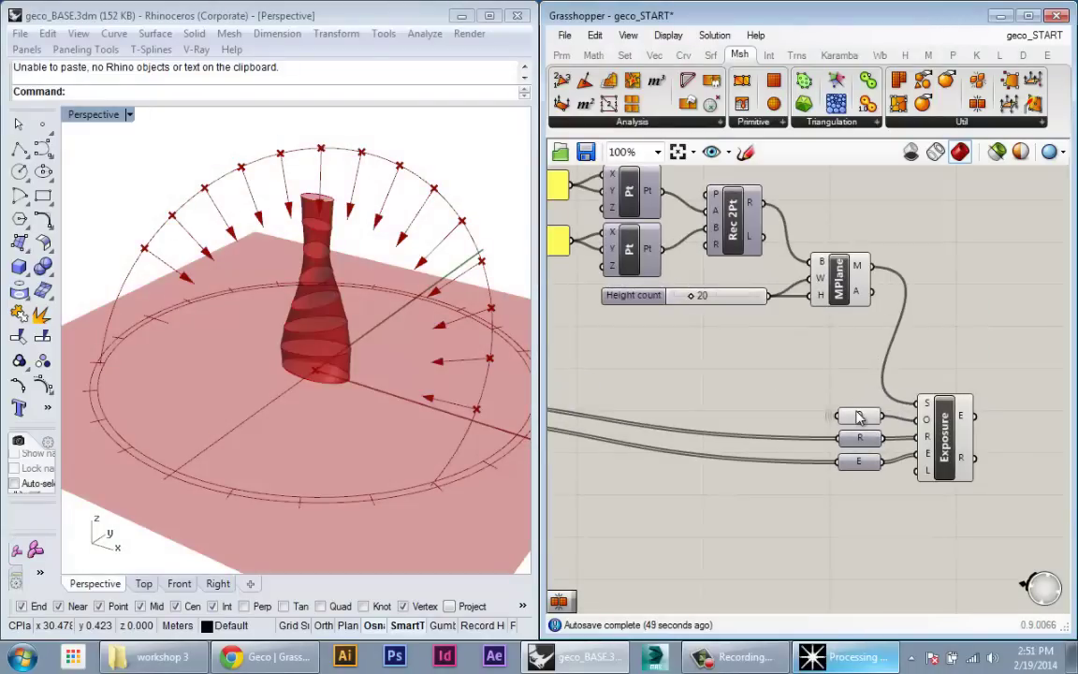